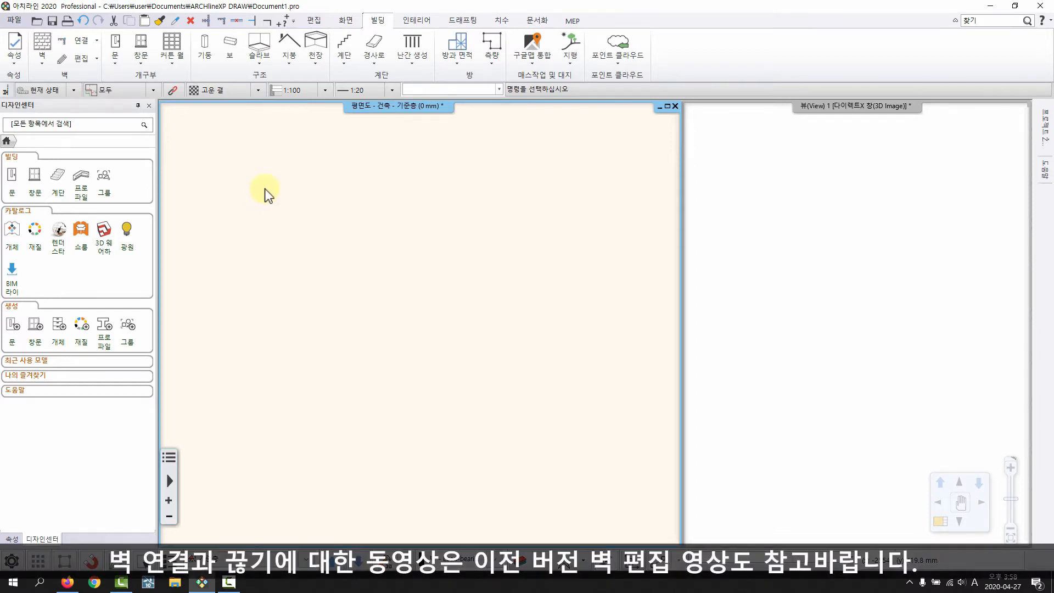
# Step: Draw a horizontal wall about 5117 mm long in the floor plan using the 1 layered 38 wide wall style
pyautogui.click(41, 63)
pyautogui.click(55, 83)
pyautogui.click(267, 309)
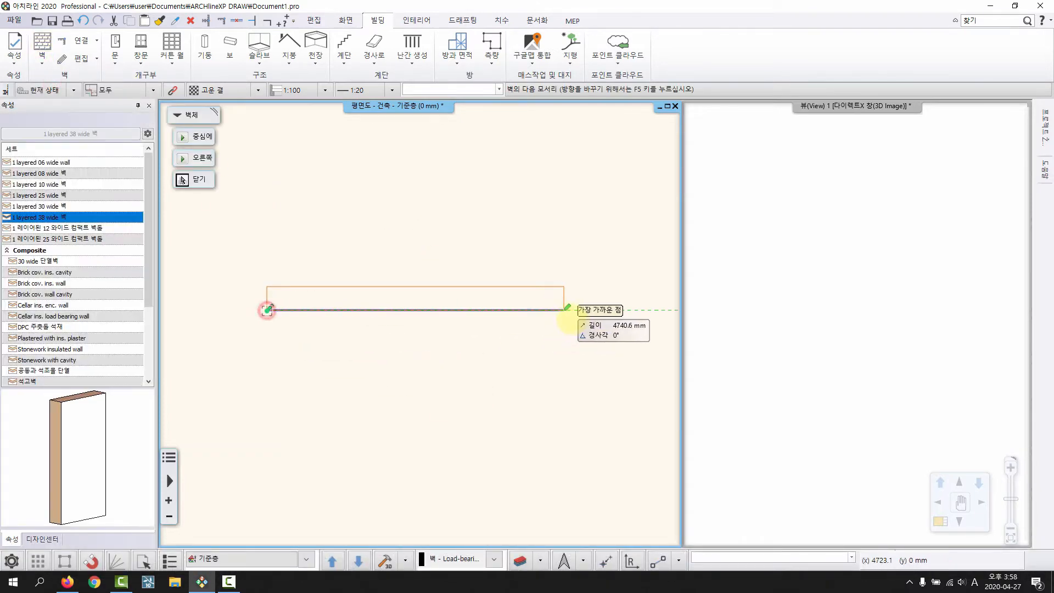
pyautogui.scroll(-1, 448, 355)
pyautogui.moveTo(449, 355); pyautogui.dragTo(415, 306, button='middle')
pyautogui.rightClick(436, 316)
# Step: Draw a vertical wall of the same style running downward from just below the middle of the horizontal wall
pyautogui.click(395, 293)
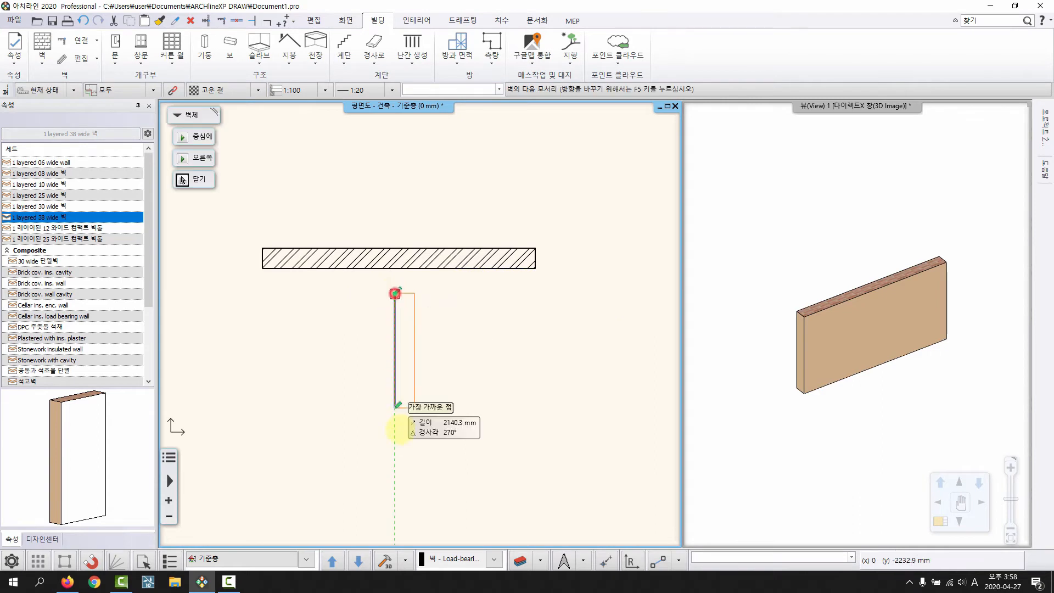
pyautogui.click(391, 458)
pyautogui.rightClick(412, 378)
pyautogui.moveTo(374, 272); pyautogui.dragTo(377, 296, button='middle')
pyautogui.click(515, 339)
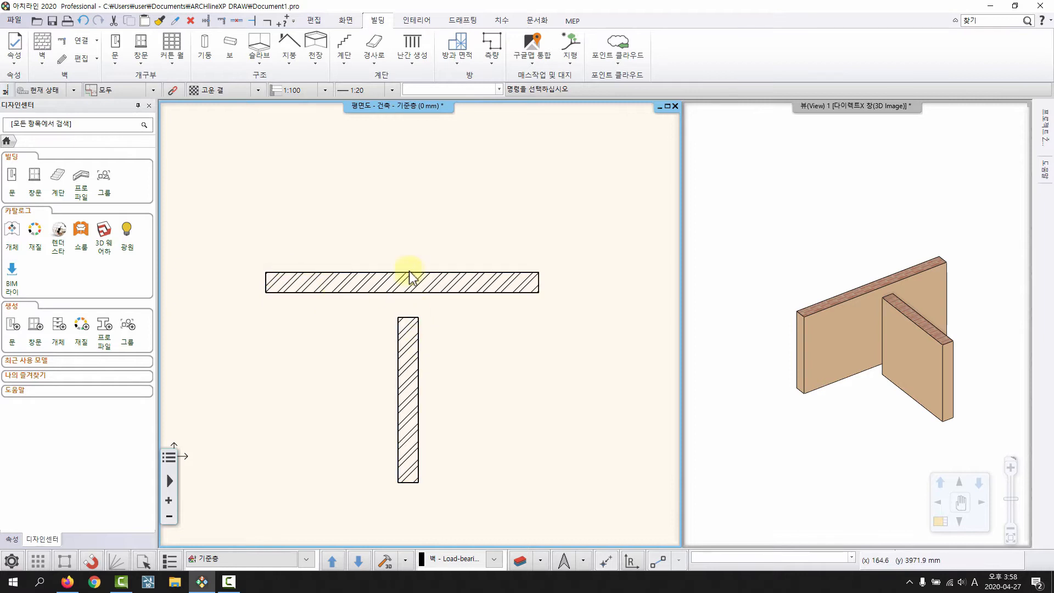
# Step: Join the horizontal wall and the vertical wall at a corner with an L connection
pyautogui.click(80, 40)
pyautogui.click(104, 82)
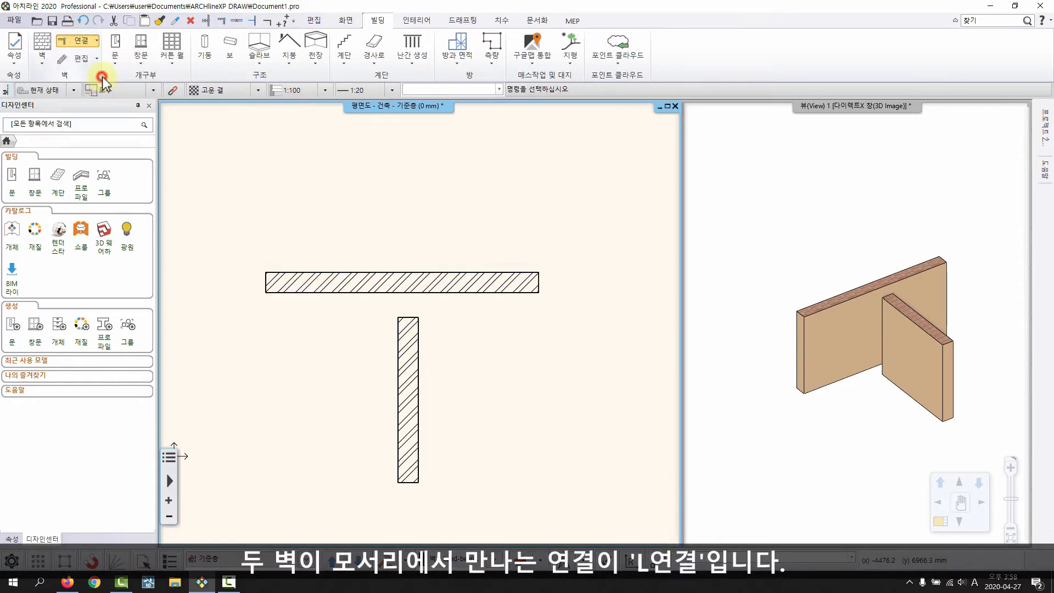
pyautogui.click(319, 272)
pyautogui.click(416, 381)
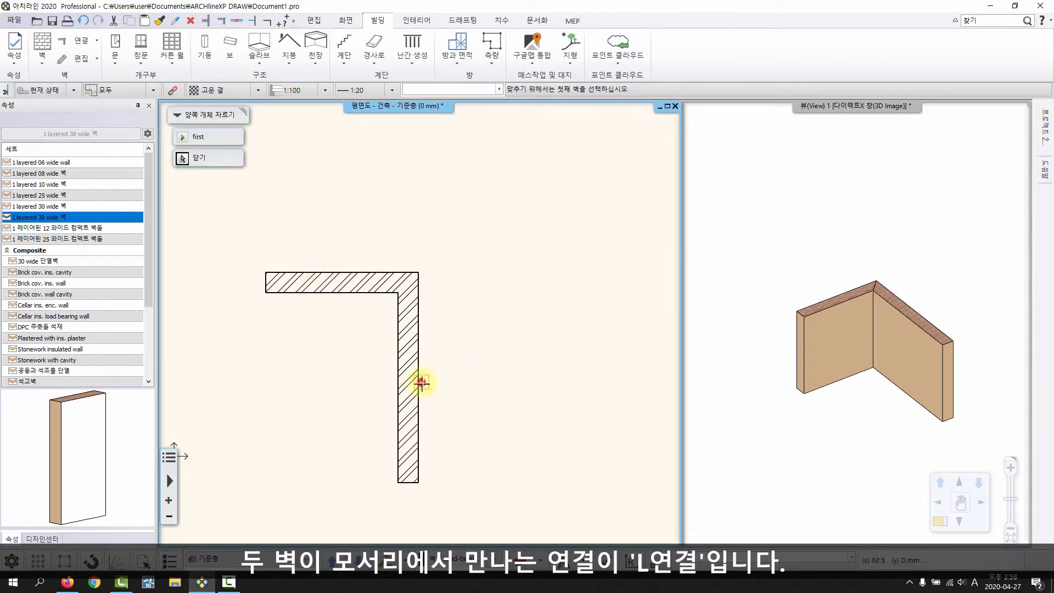
# Step: Select the horizontal and vertical walls in turn to examine how each one meets the other at the L corner
pyautogui.click(340, 279)
pyautogui.click(417, 352)
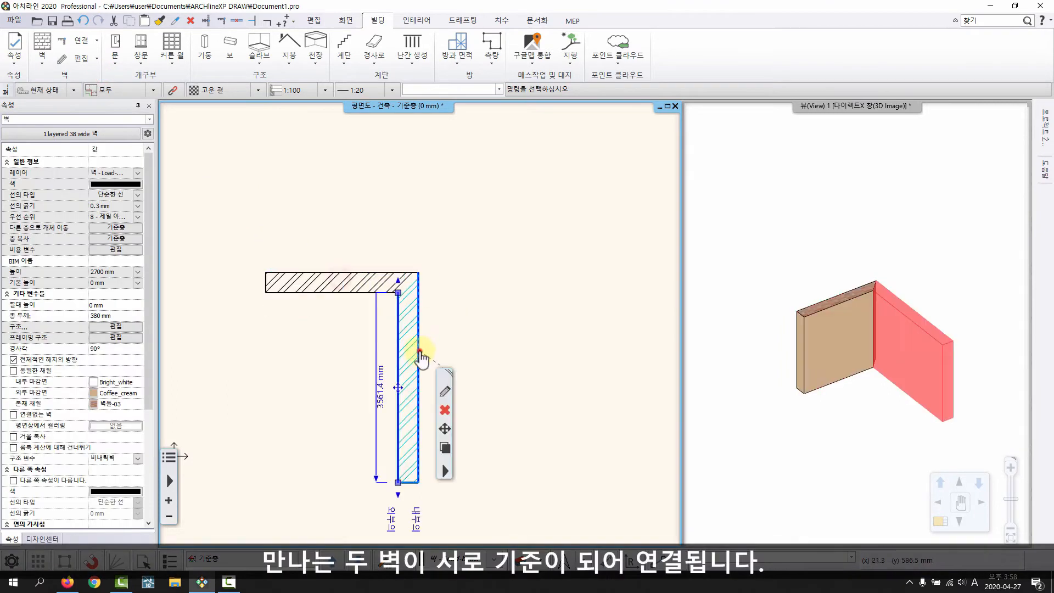
pyautogui.click(348, 279)
pyautogui.click(414, 353)
pyautogui.click(337, 278)
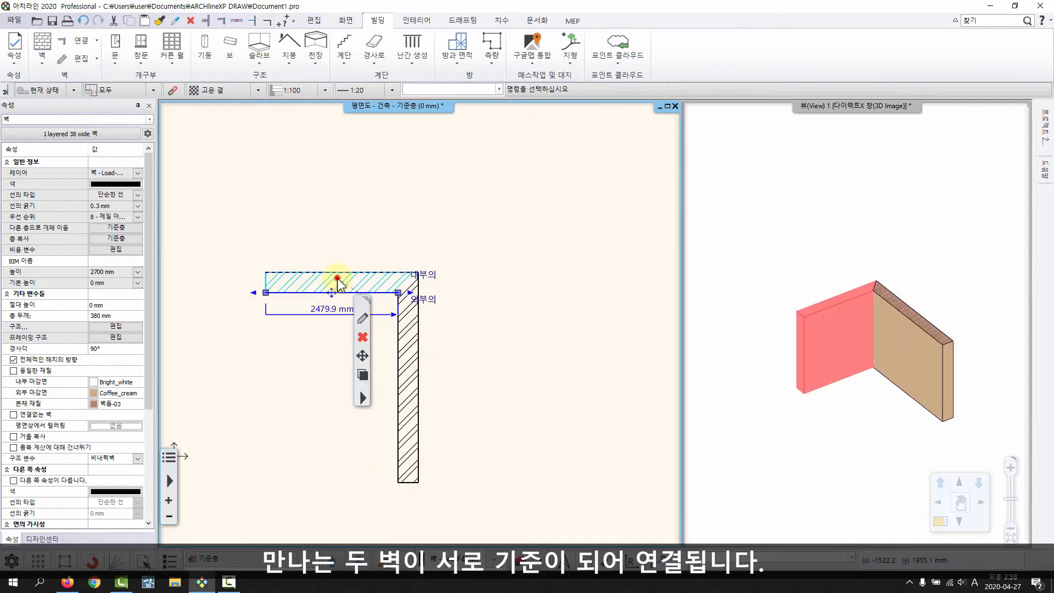
pyautogui.click(417, 326)
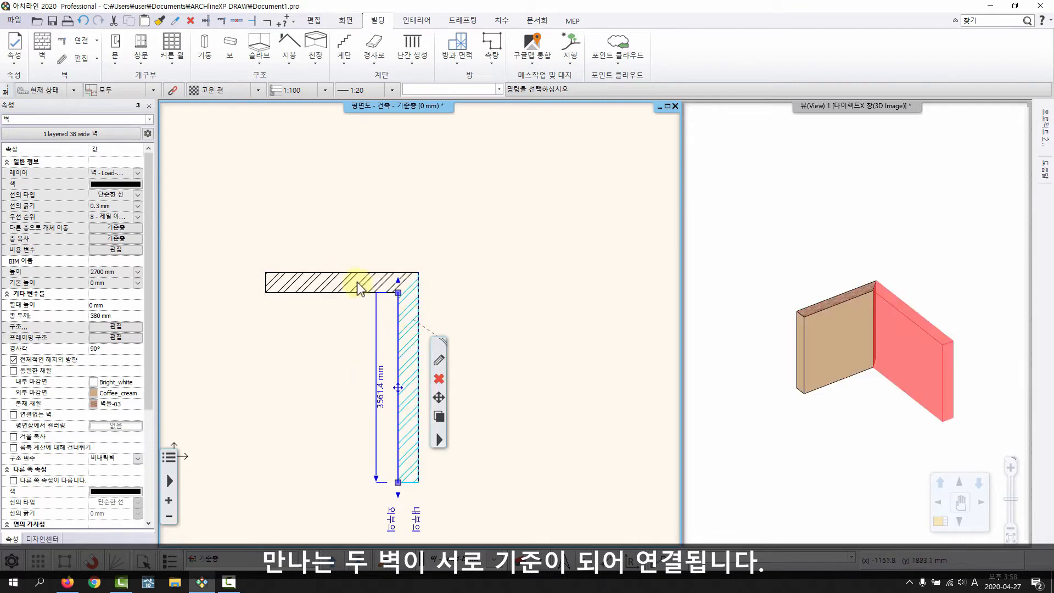
pyautogui.press('Escape')
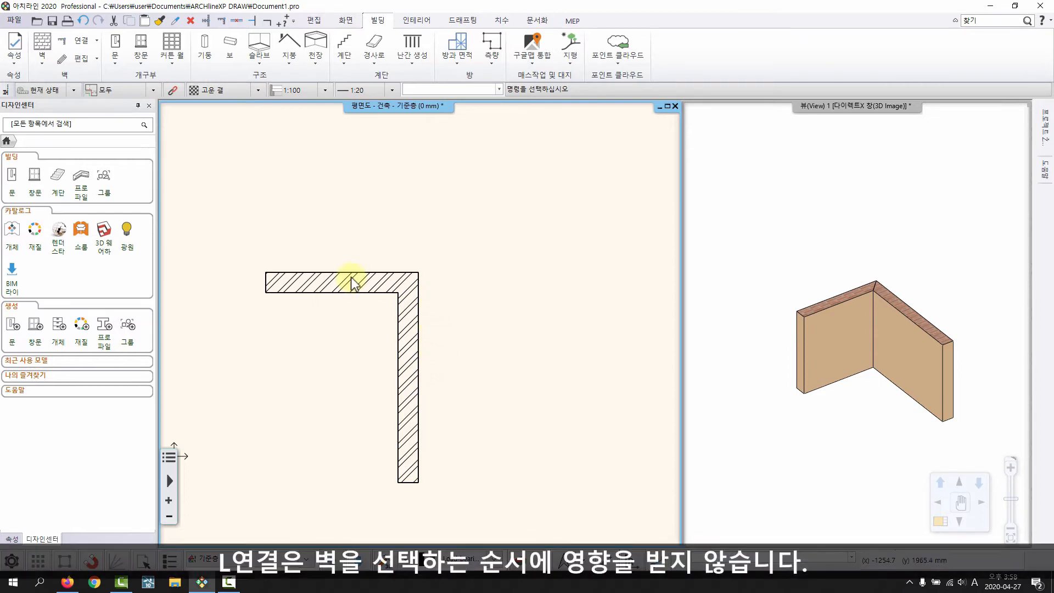
pyautogui.click(371, 272)
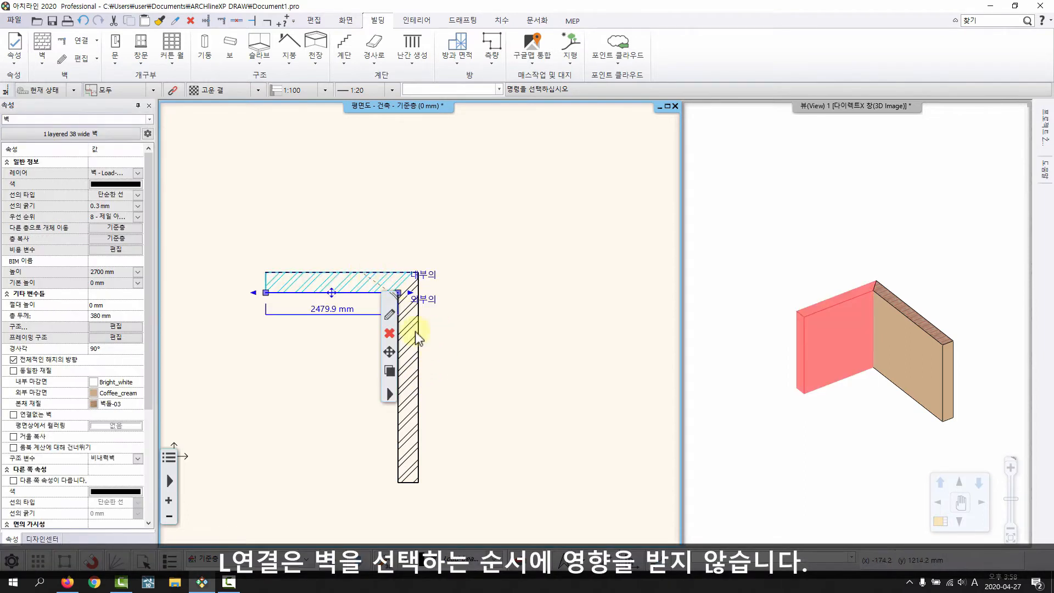
pyautogui.click(419, 356)
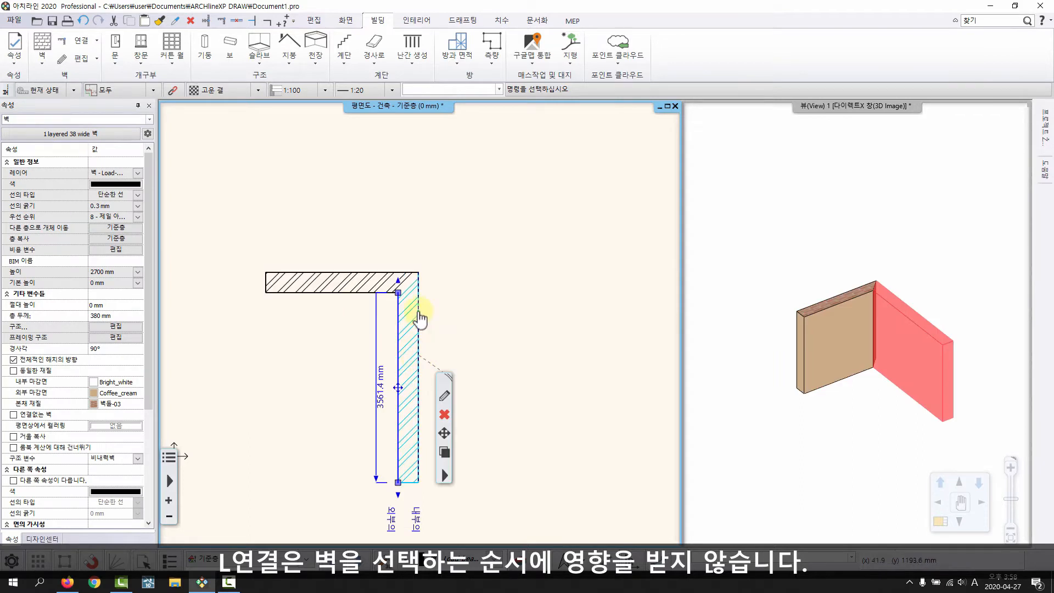
pyautogui.click(482, 328)
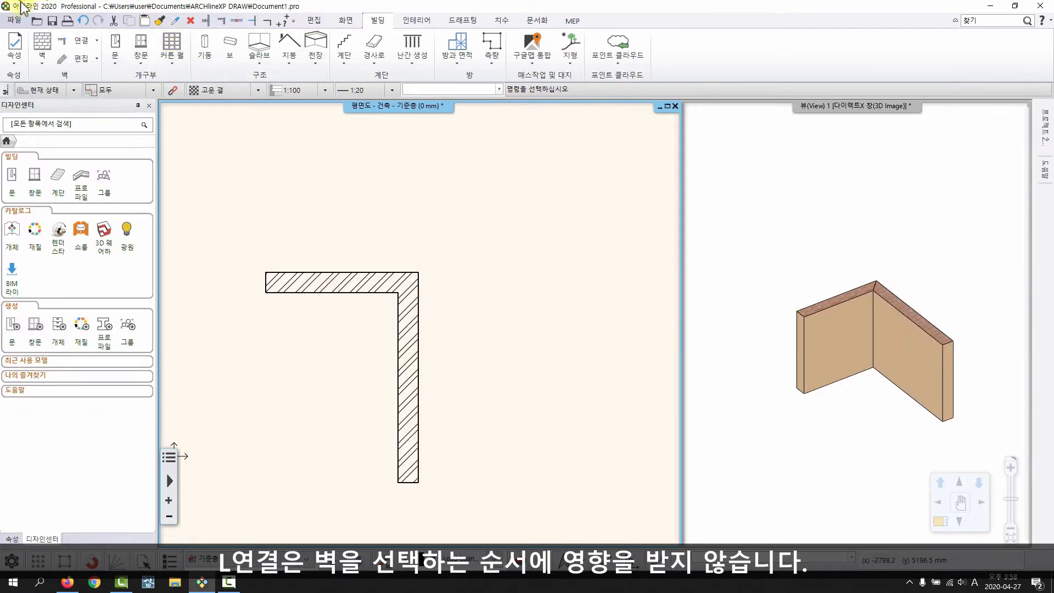
# Step: Undo the L connection and extend the vertical wall to the horizontal wall with a T connection
pyautogui.click(83, 21)
pyautogui.click(77, 40)
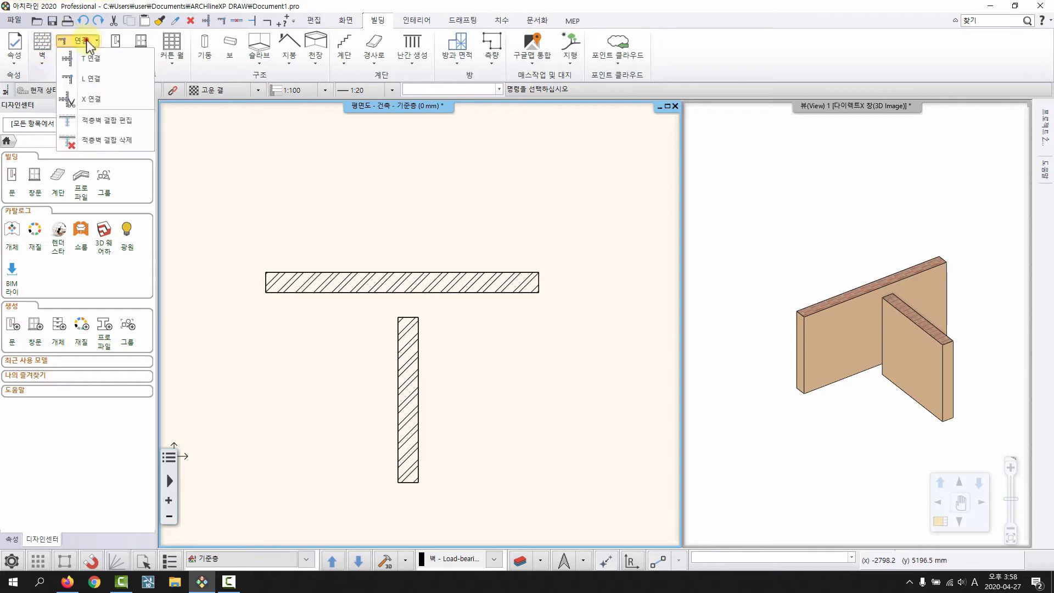
pyautogui.click(66, 59)
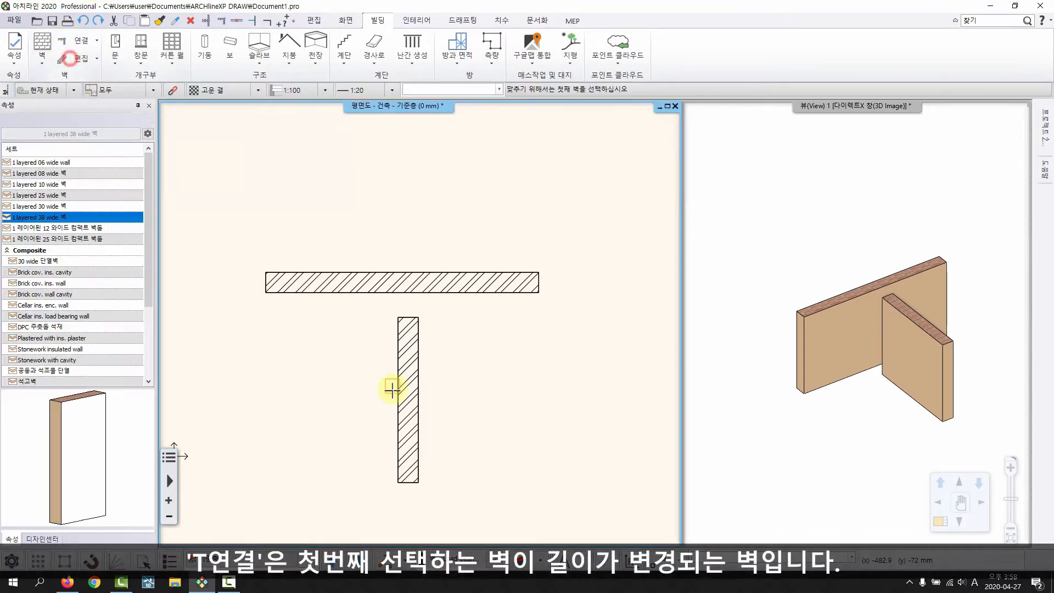
pyautogui.click(398, 360)
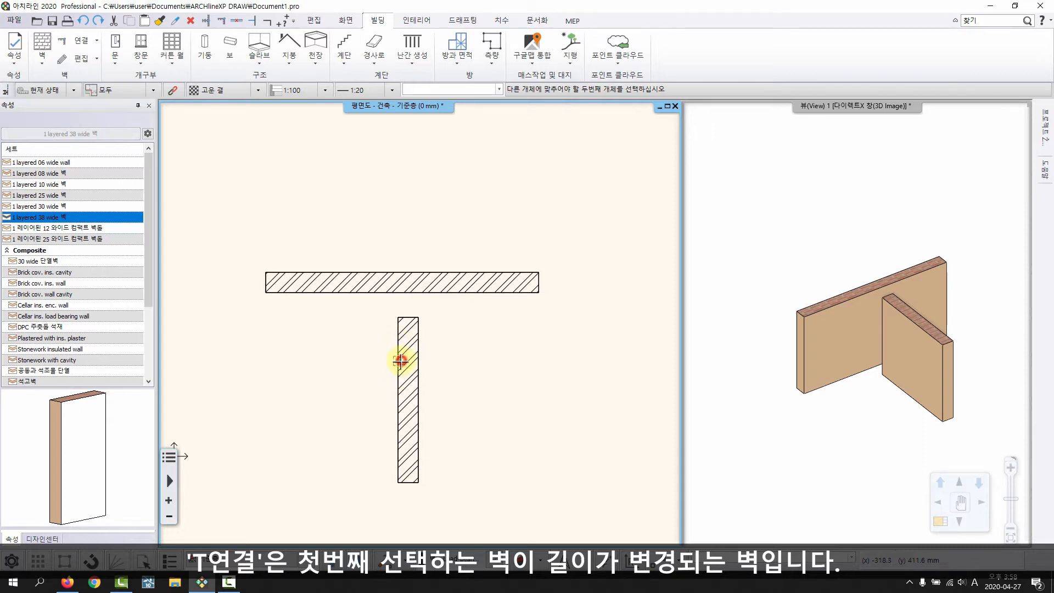
pyautogui.click(422, 273)
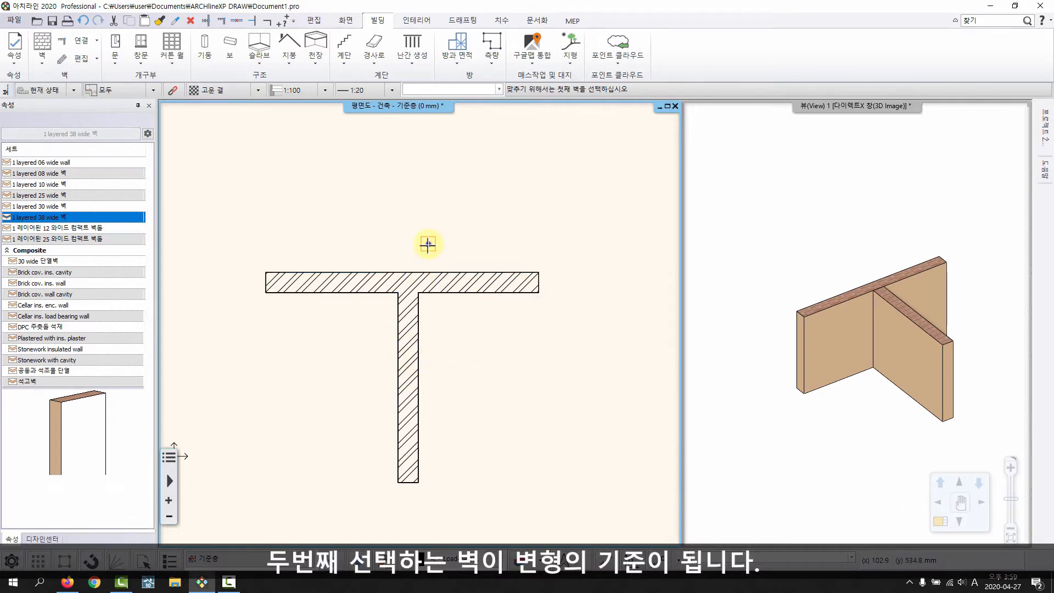
pyautogui.press('Escape')
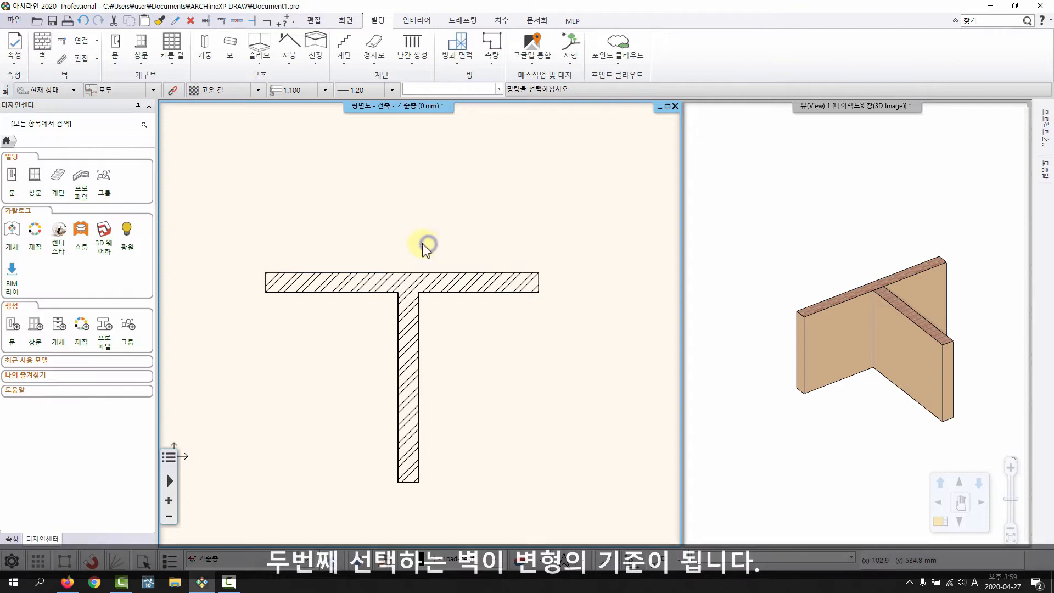
# Step: Examine the T junction of the two walls in plan and in the 3D view, selecting each wall in turn
pyautogui.click(406, 339)
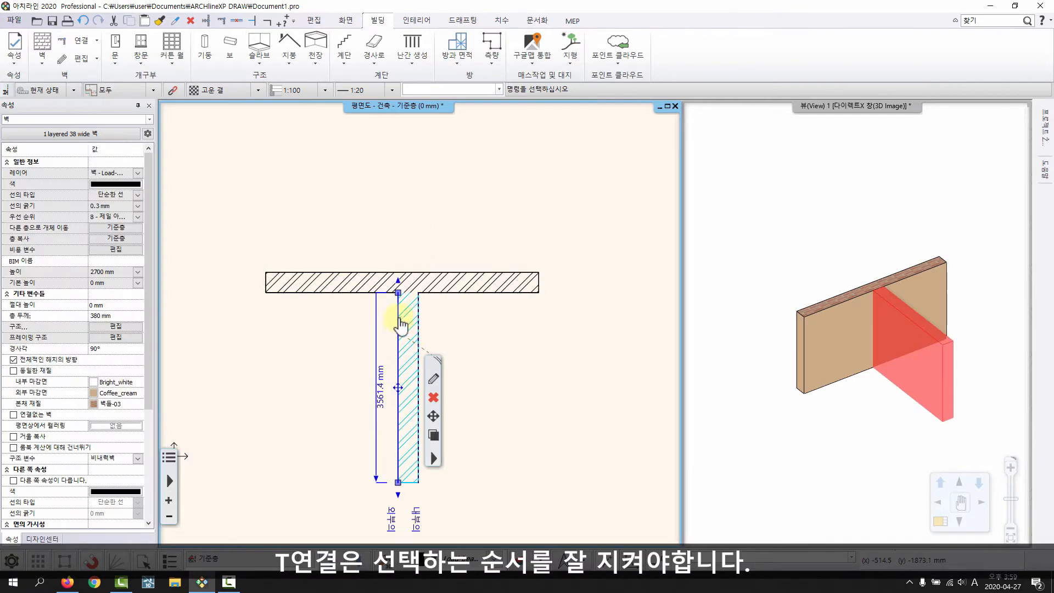
pyautogui.click(348, 279)
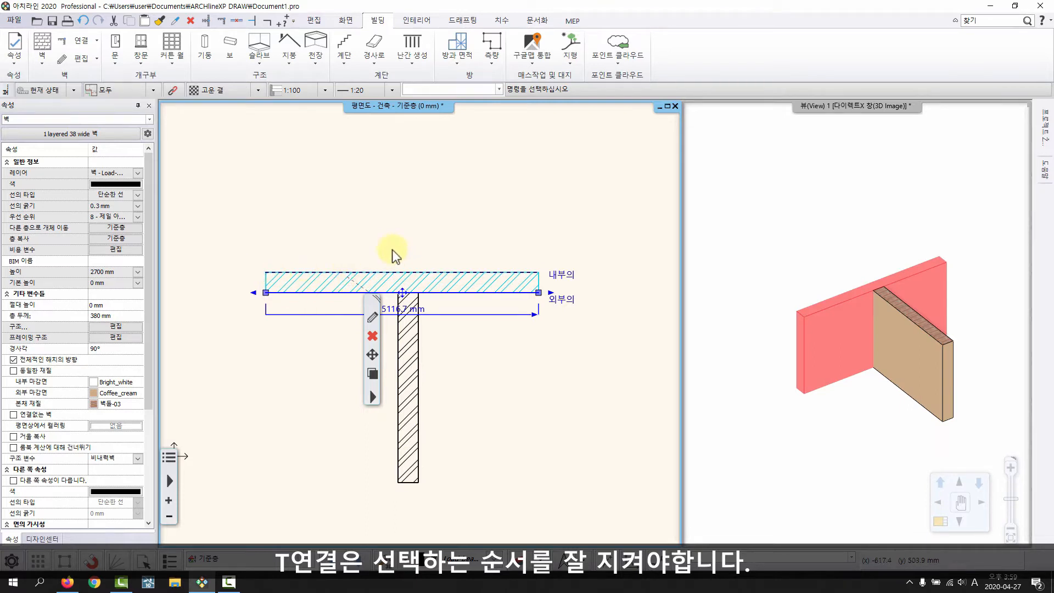
pyautogui.press('Escape')
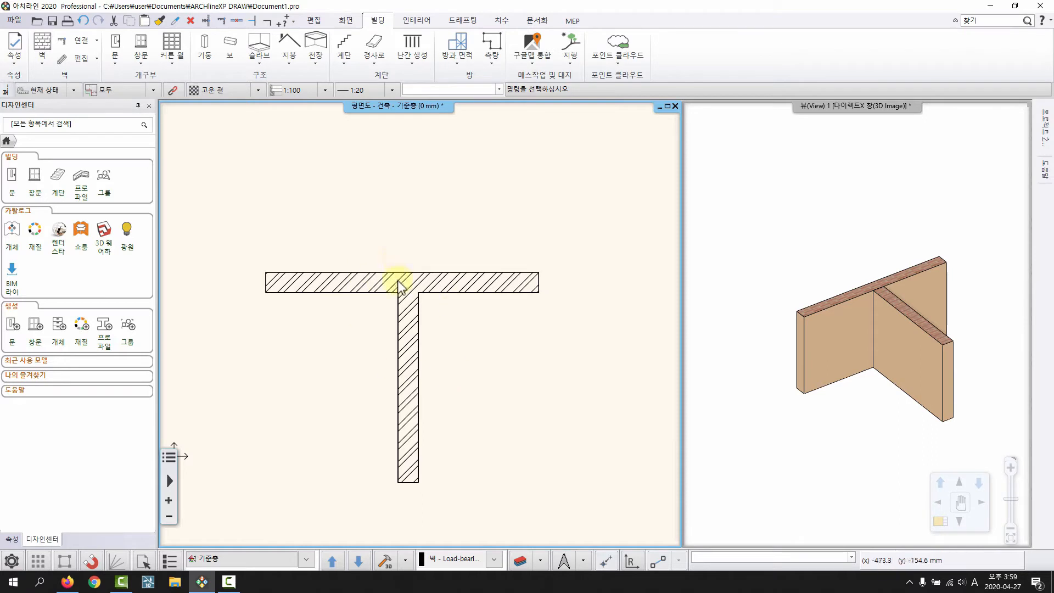
pyautogui.scroll(3, 390, 308)
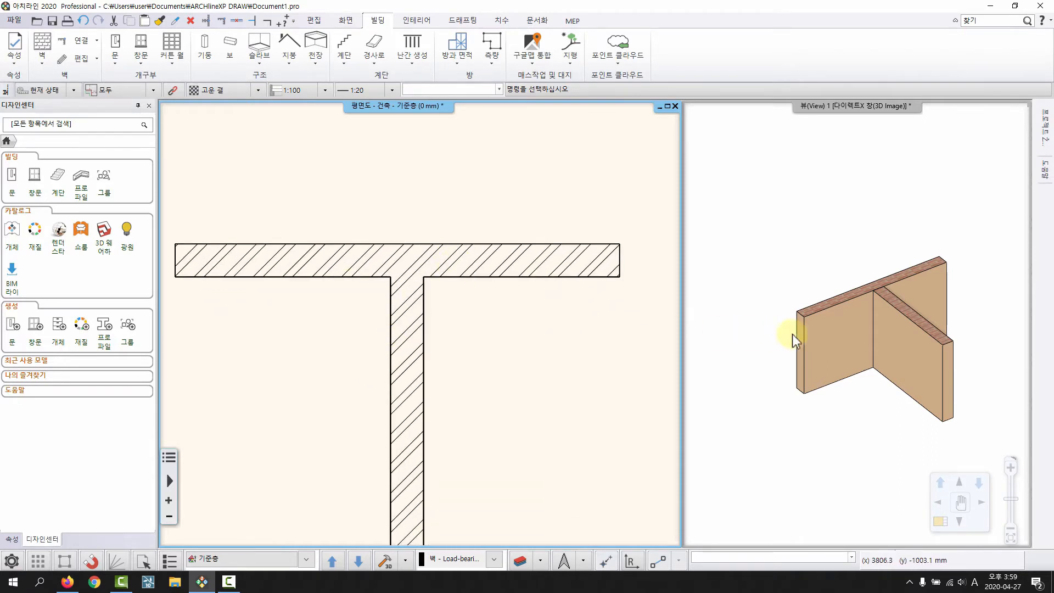
pyautogui.scroll(3, 845, 384)
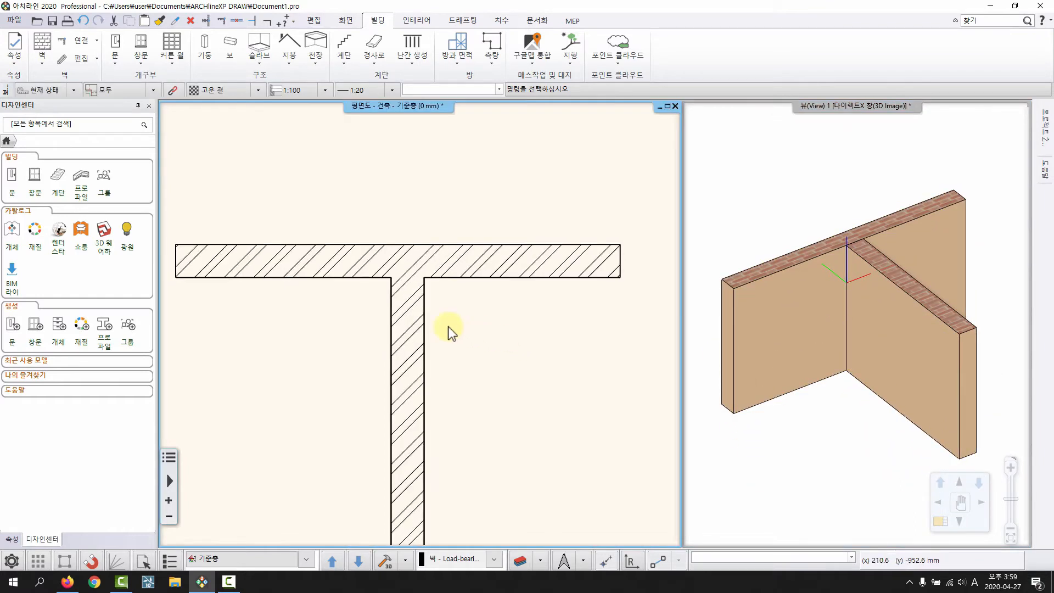
pyautogui.scroll(2, 432, 290)
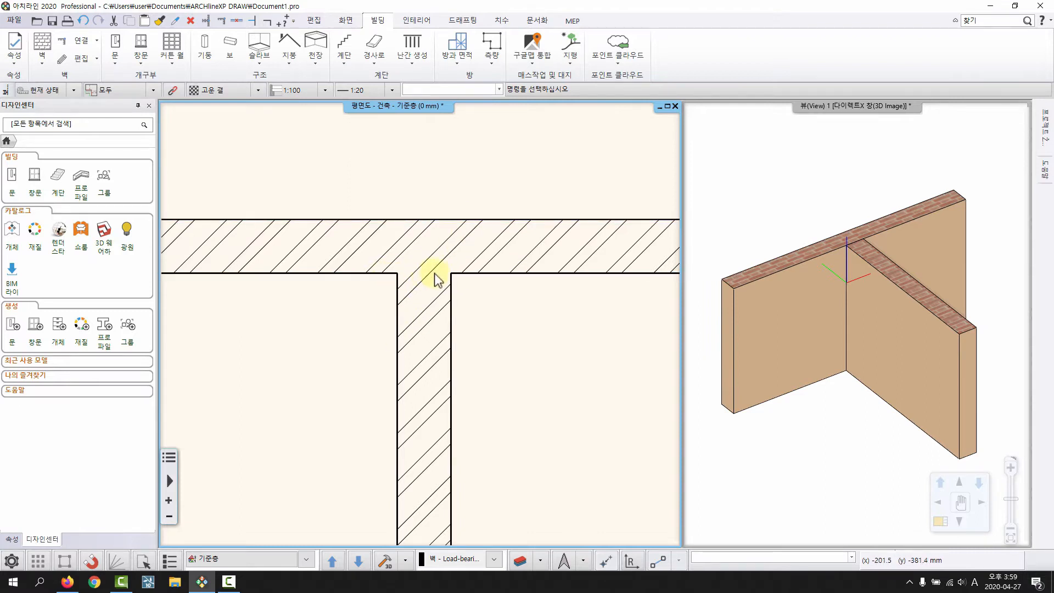
pyautogui.click(409, 233)
pyautogui.click(412, 365)
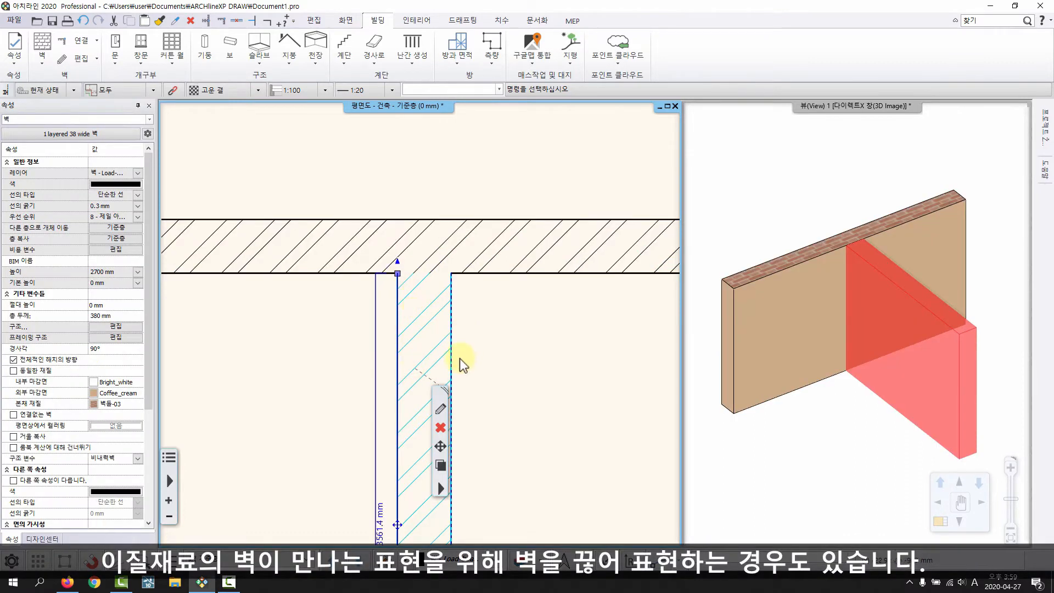
pyautogui.press('Escape')
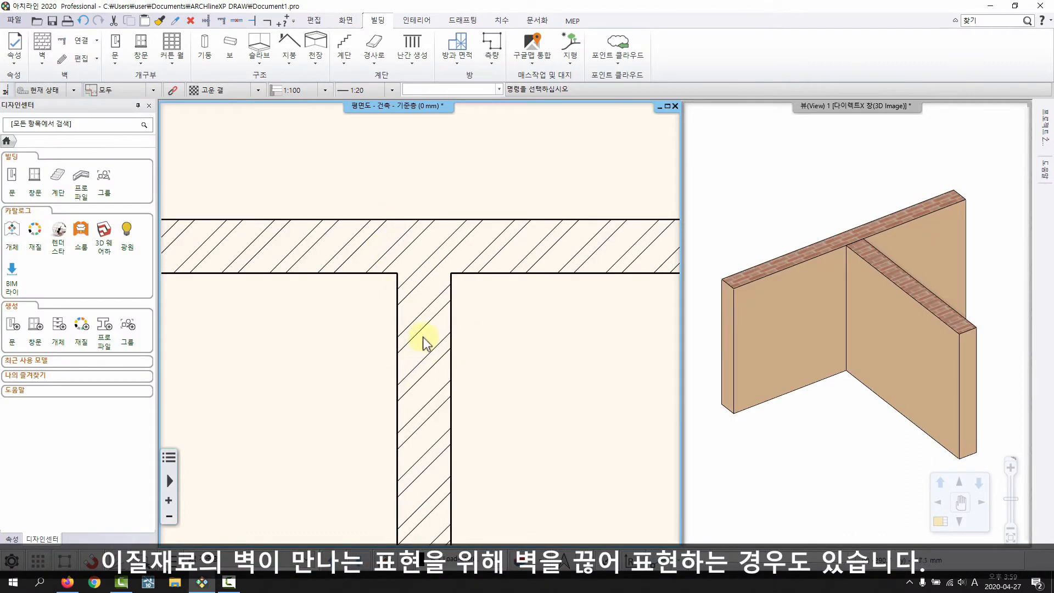
# Step: Break the T junction in plan by applying Change Length to the vertical wall's upper endpoint and picking the same point
pyautogui.click(436, 316)
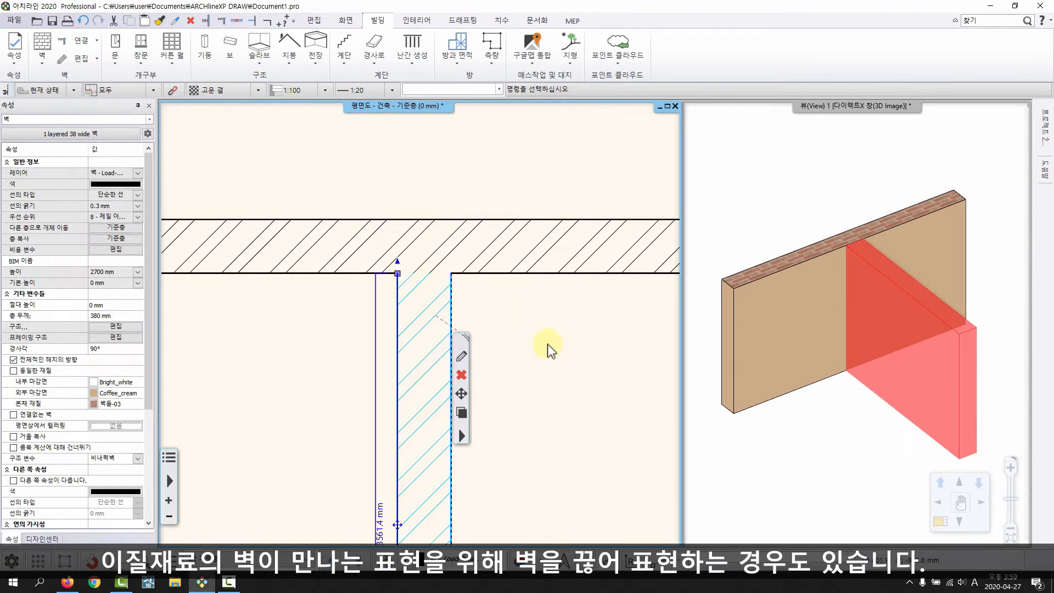
pyautogui.scroll(-2, 534, 341)
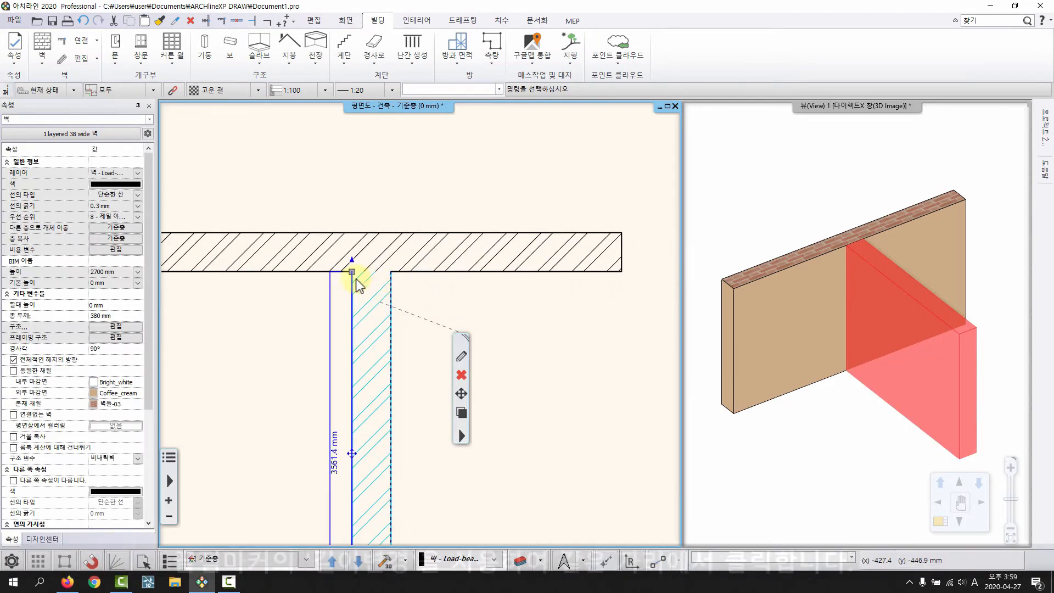
pyautogui.click(353, 274)
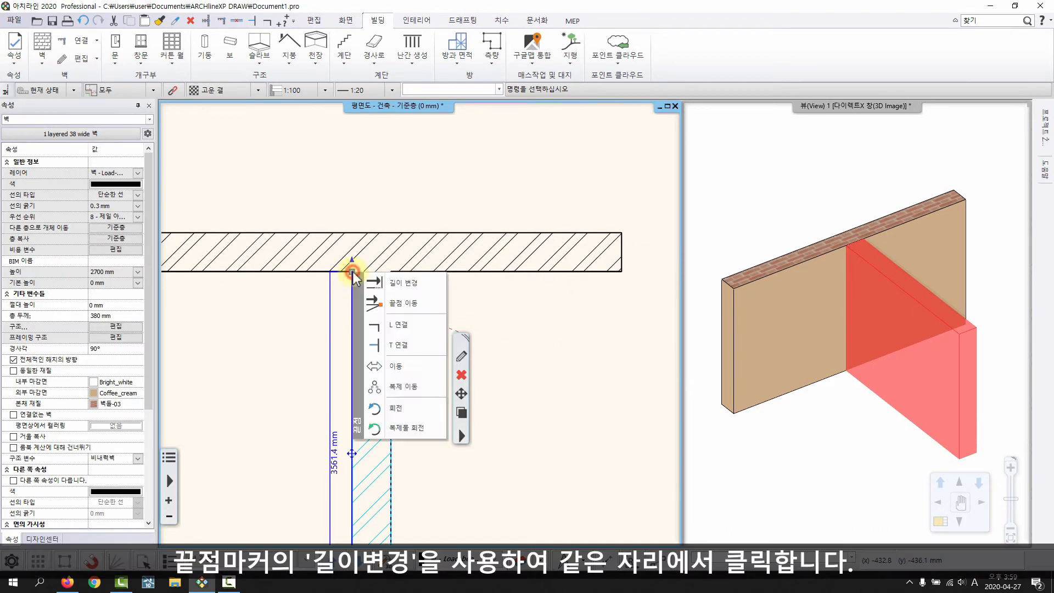
pyautogui.click(391, 284)
pyautogui.click(352, 271)
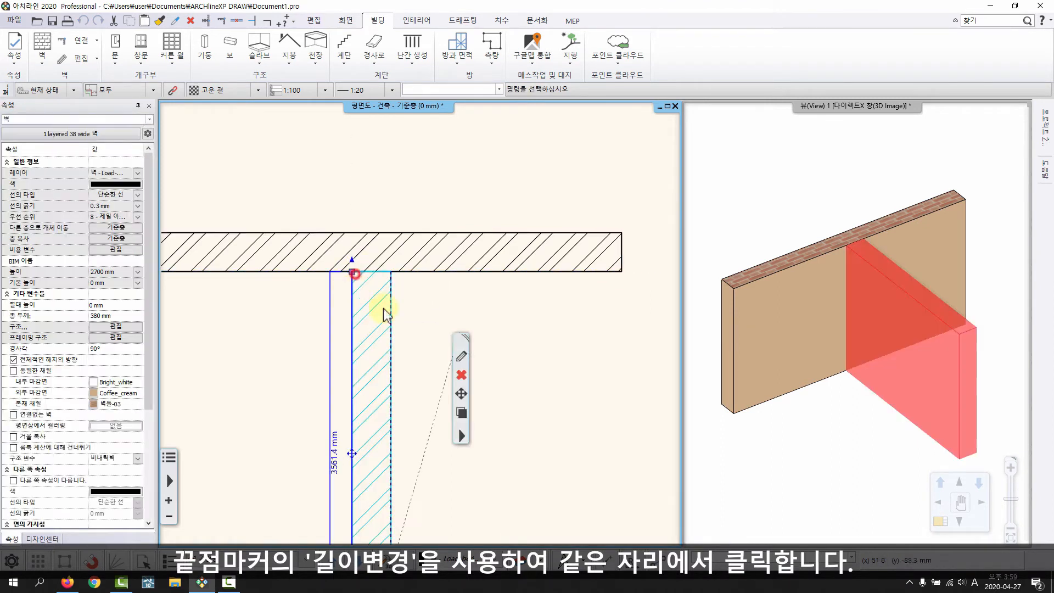
pyautogui.click(474, 290)
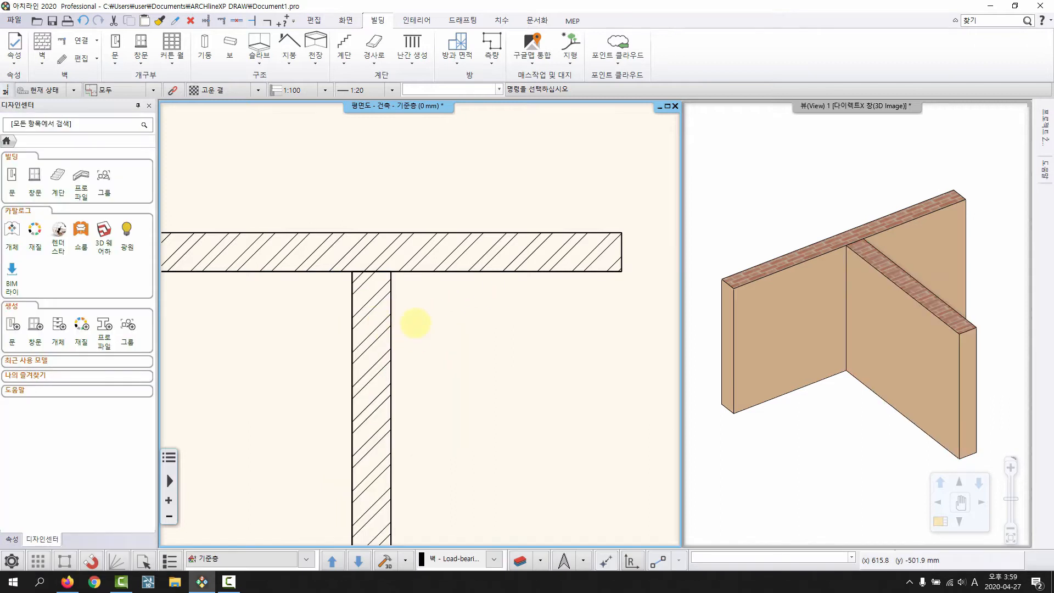
# Step: Examine the separated wall junction in the 3D view and compare it with the floor plan
pyautogui.click(816, 280)
pyautogui.click(895, 301)
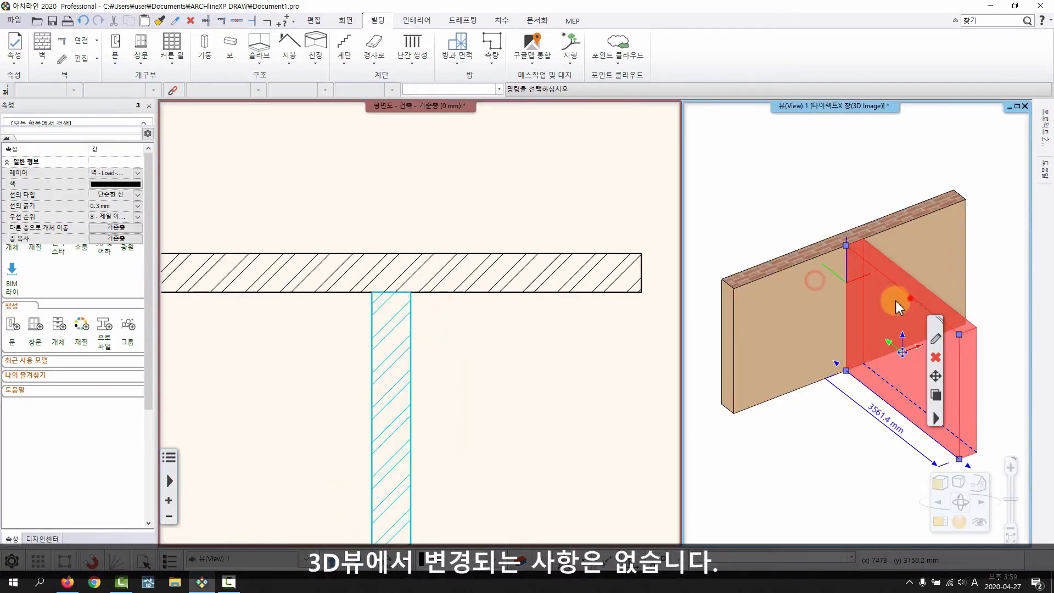
pyautogui.click(384, 294)
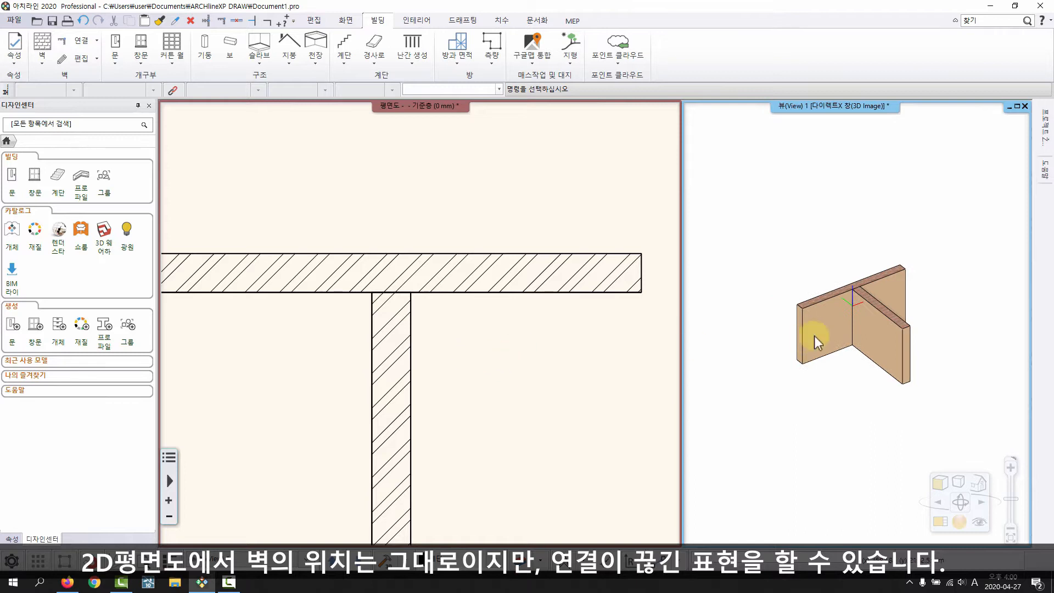
pyautogui.scroll(3, 815, 335)
pyautogui.moveTo(853, 330); pyautogui.dragTo(811, 357, button='middle')
pyautogui.moveTo(531, 294); pyautogui.dragTo(513, 324, button='middle')
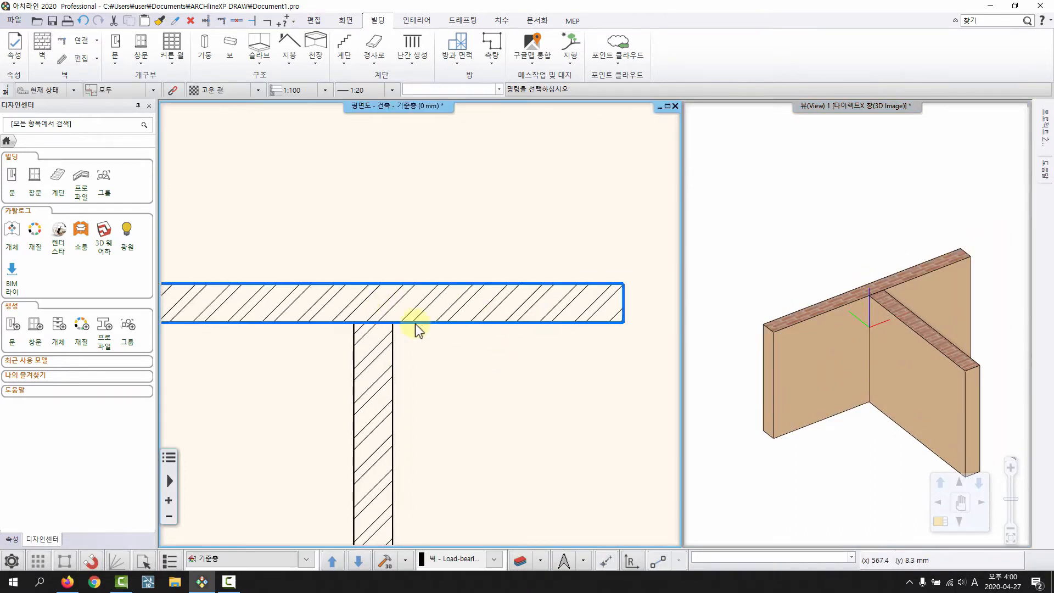
# Step: Reconnect the vertical wall to the horizontal wall with a T connection
pyautogui.click(81, 41)
pyautogui.click(96, 55)
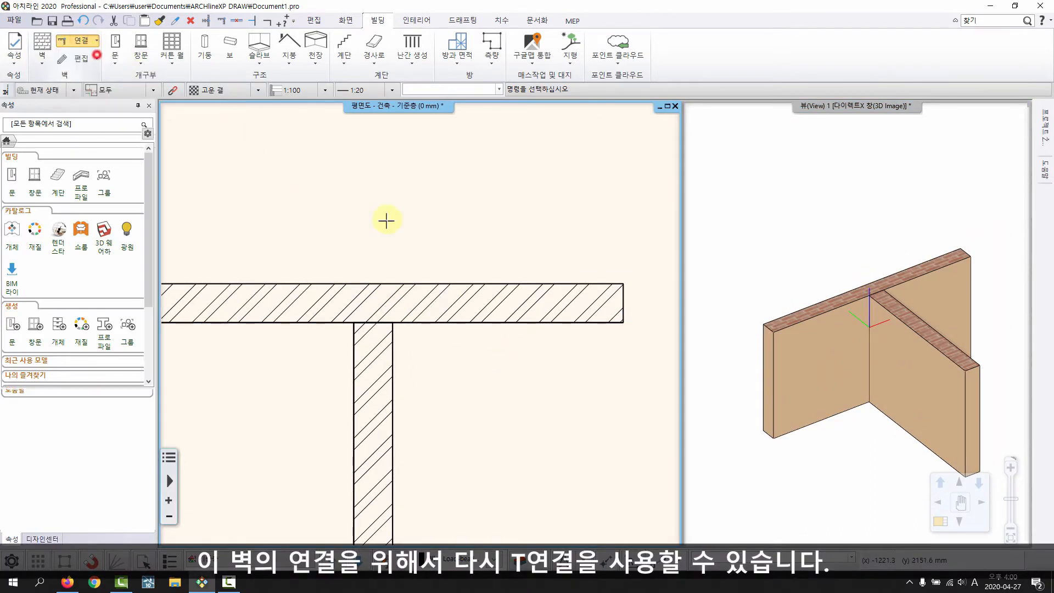
pyautogui.click(389, 364)
pyautogui.click(411, 318)
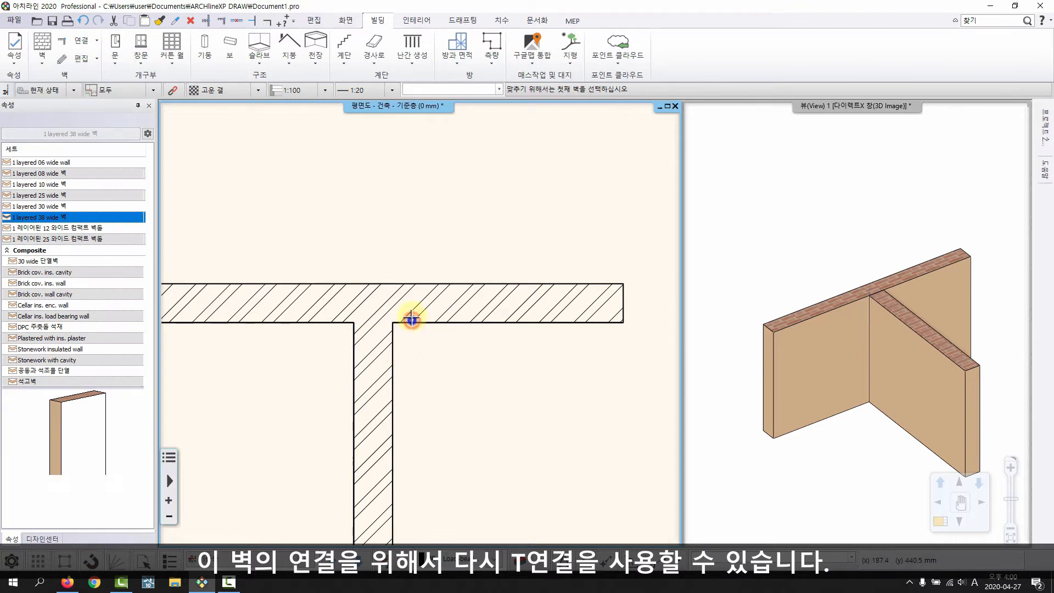
# Step: End the T connection command and inspect the rejoined wall junction in plan
pyautogui.rightClick(411, 319)
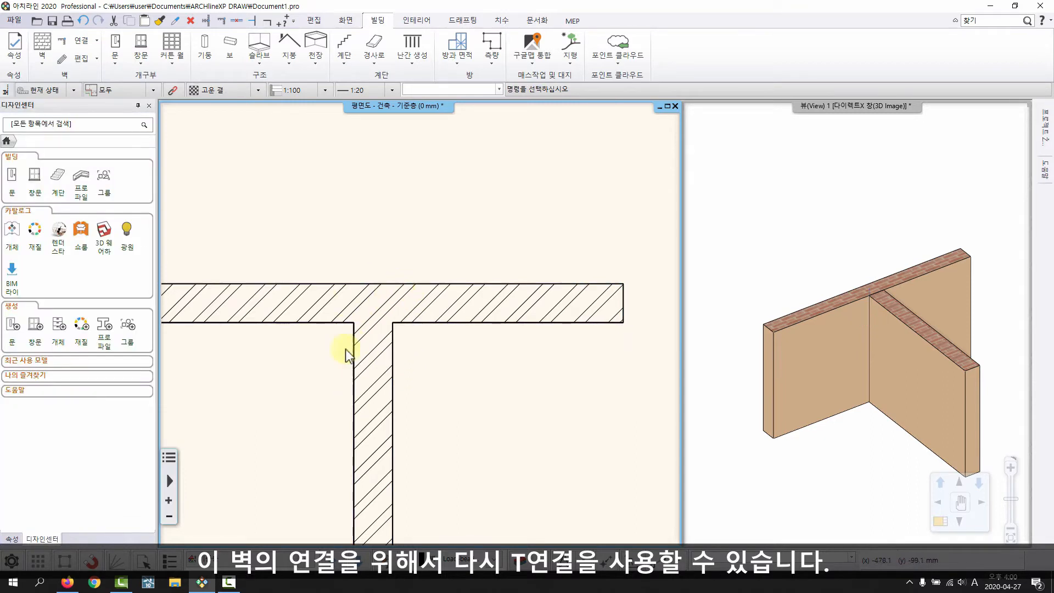
pyautogui.scroll(-5, 473, 357)
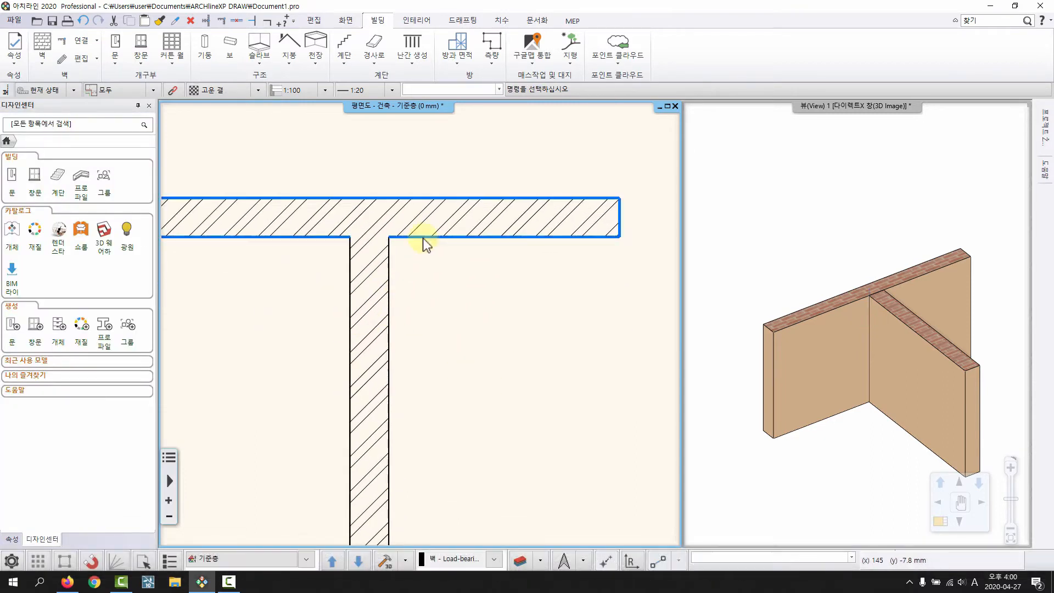
pyautogui.scroll(3, 461, 321)
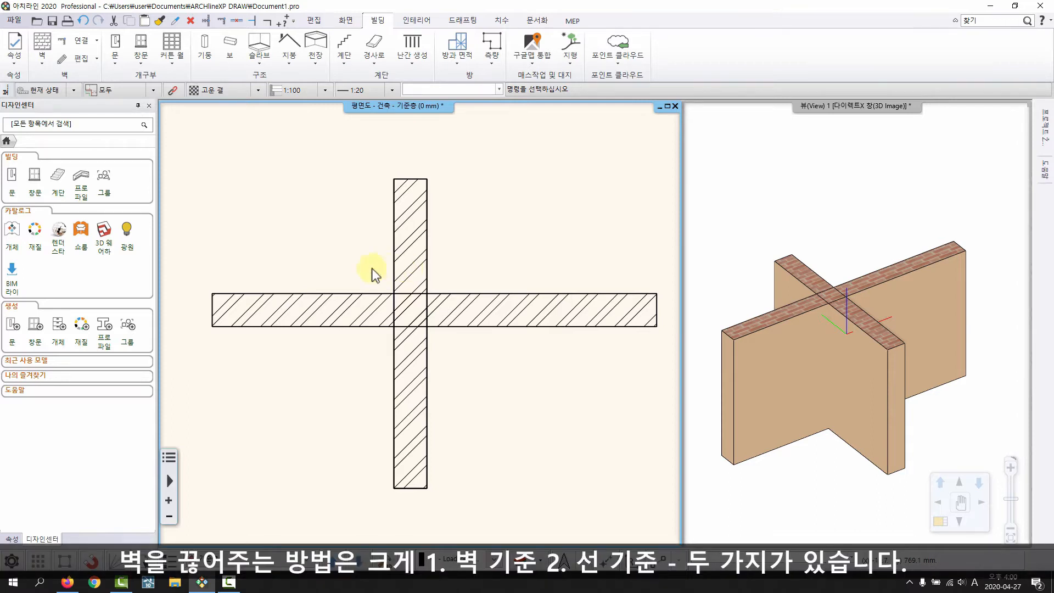
# Step: Split the horizontal wall at its crossing with the vertical wall using the cut-by-wall edit command (벽으로 자르기)
pyautogui.click(377, 299)
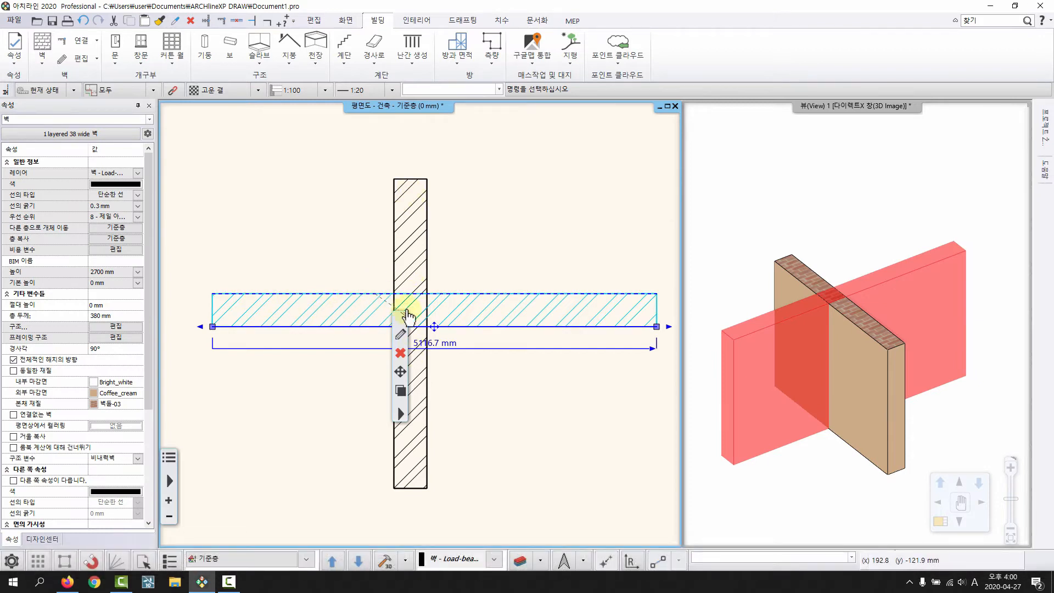
pyautogui.rightClick(360, 296)
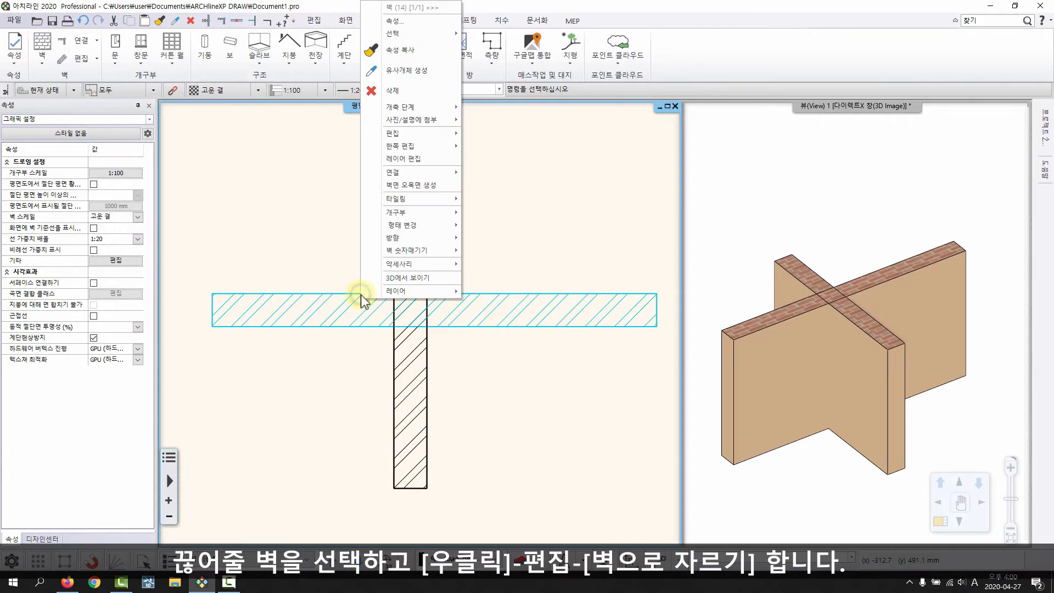
pyautogui.moveTo(400, 142)
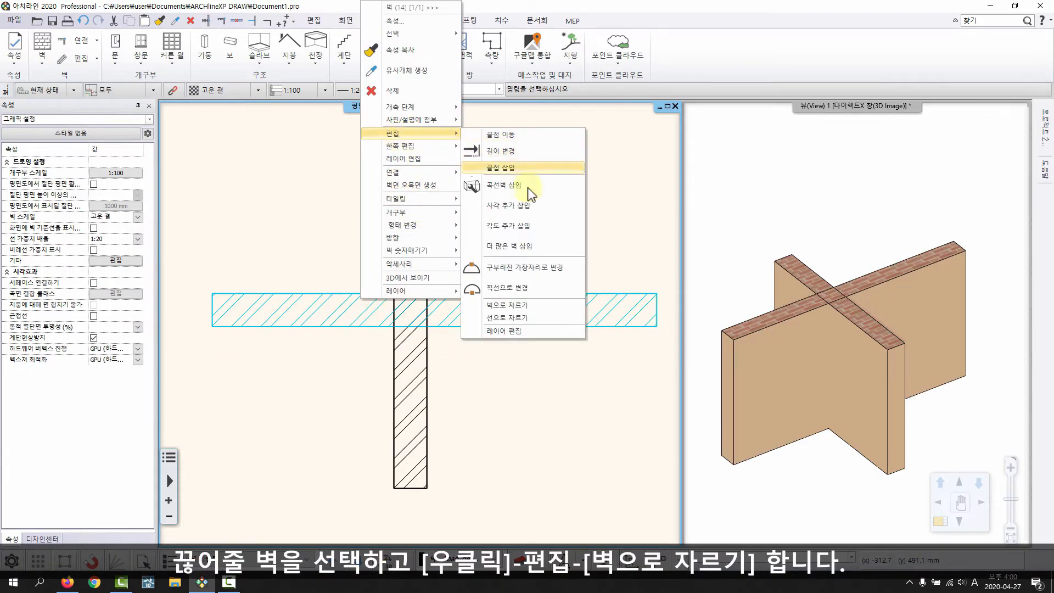
pyautogui.click(498, 305)
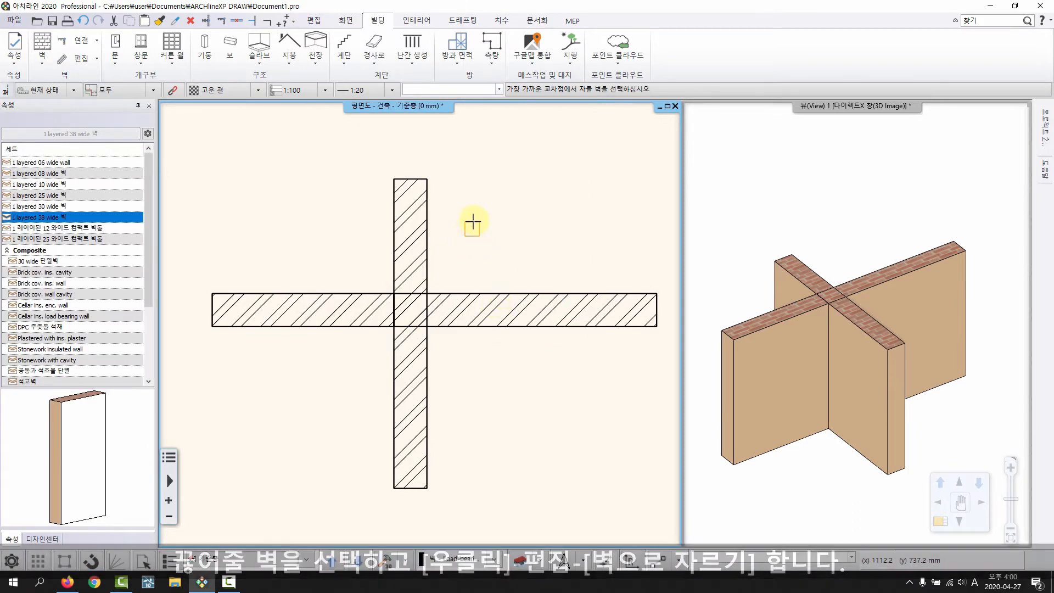
pyautogui.rightClick(492, 199)
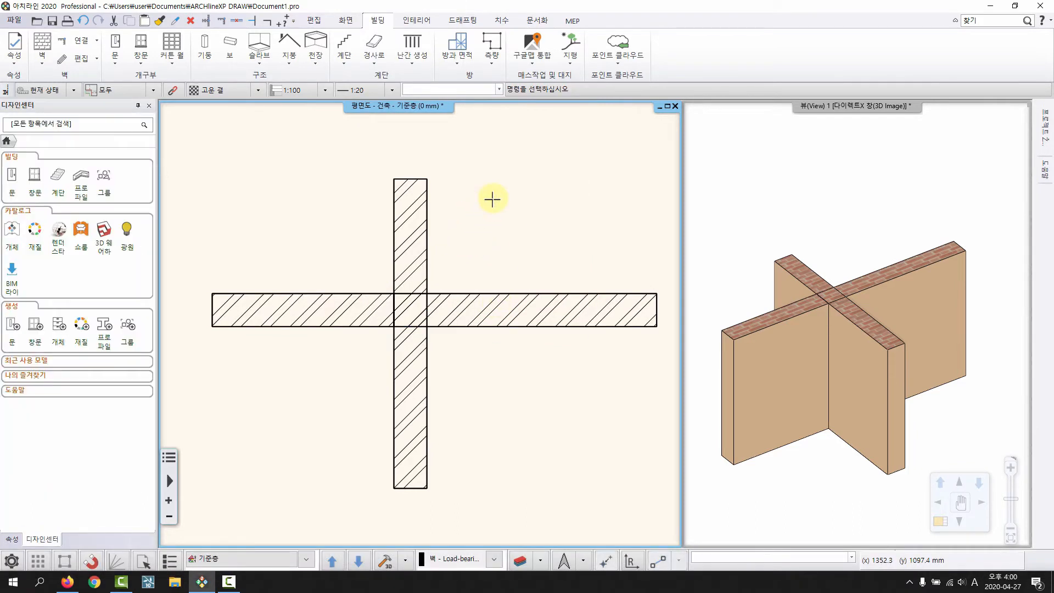
# Step: Examine the cut at the wall crossing by selecting the vertical wall and both parts of the horizontal wall in turn
pyautogui.click(354, 293)
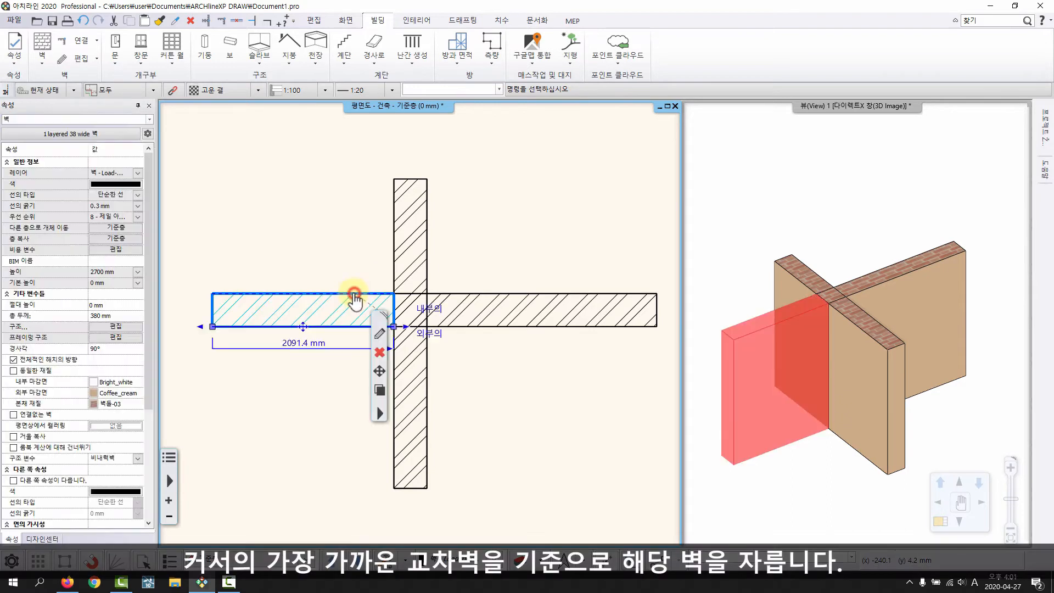
pyautogui.click(405, 243)
pyautogui.press('Escape')
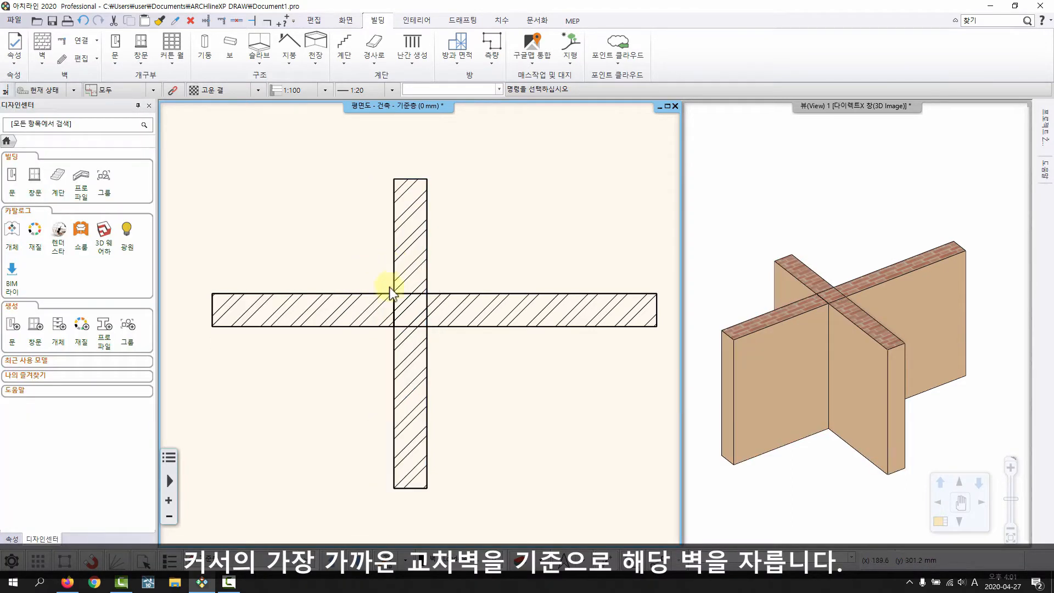
pyautogui.click(412, 269)
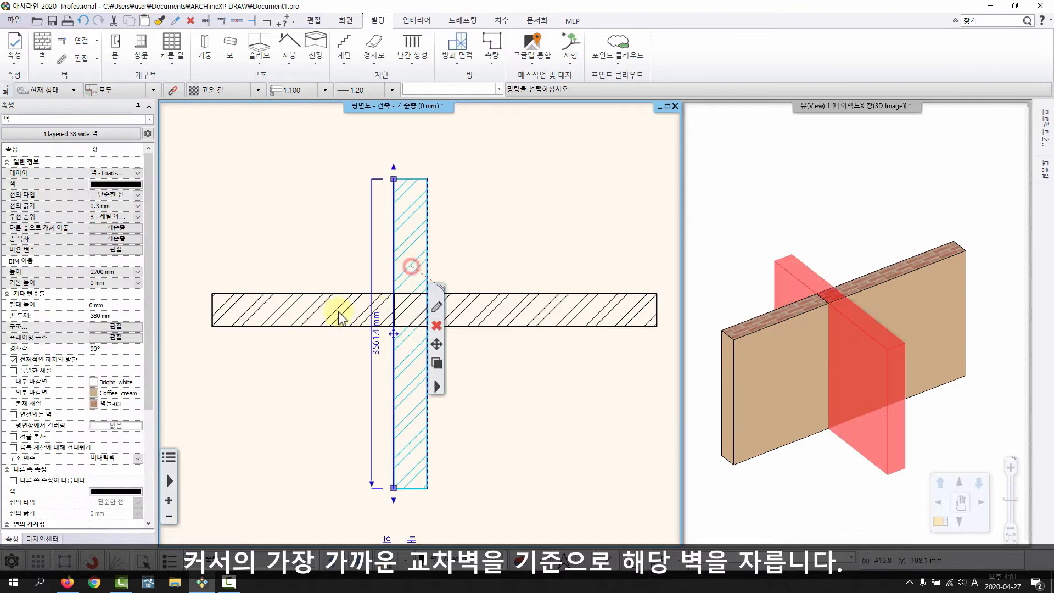
pyautogui.click(321, 280)
pyautogui.click(309, 303)
pyautogui.click(488, 306)
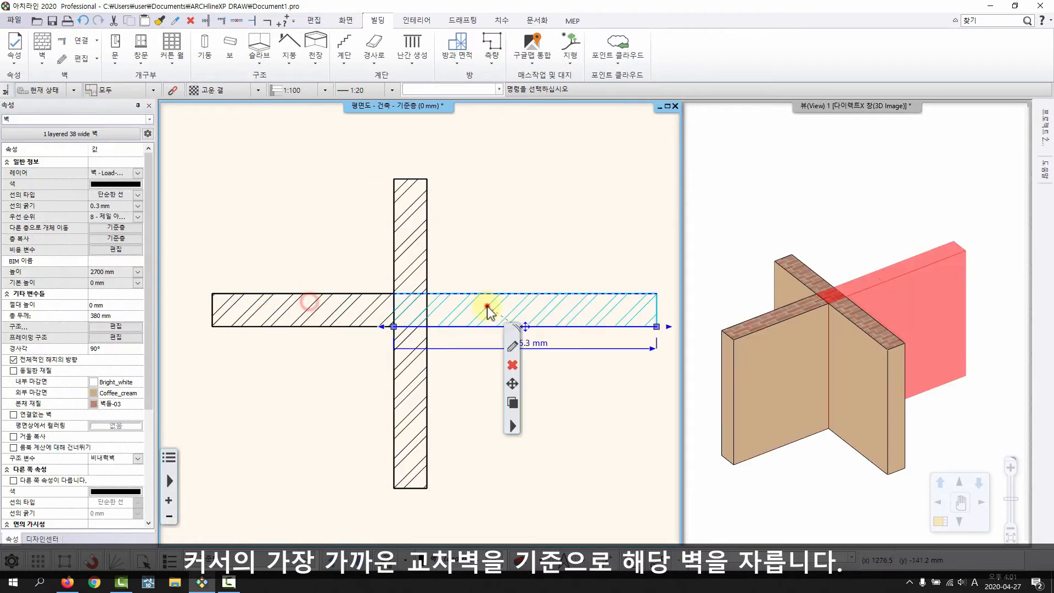
pyautogui.click(316, 305)
pyautogui.click(518, 306)
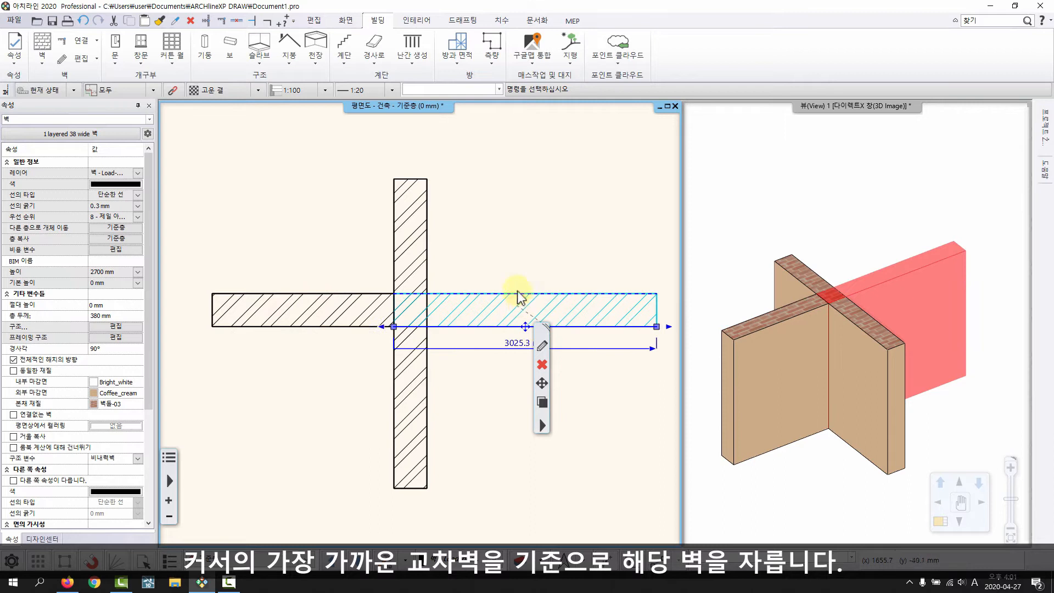
pyautogui.press('Escape')
# Step: Split the horizontal wall's right part with the cut-by-line command (선으로 자르기) along a vertical line about 1694 mm long
pyautogui.moveTo(512, 329); pyautogui.dragTo(417, 326, button='middle')
pyautogui.click(430, 310)
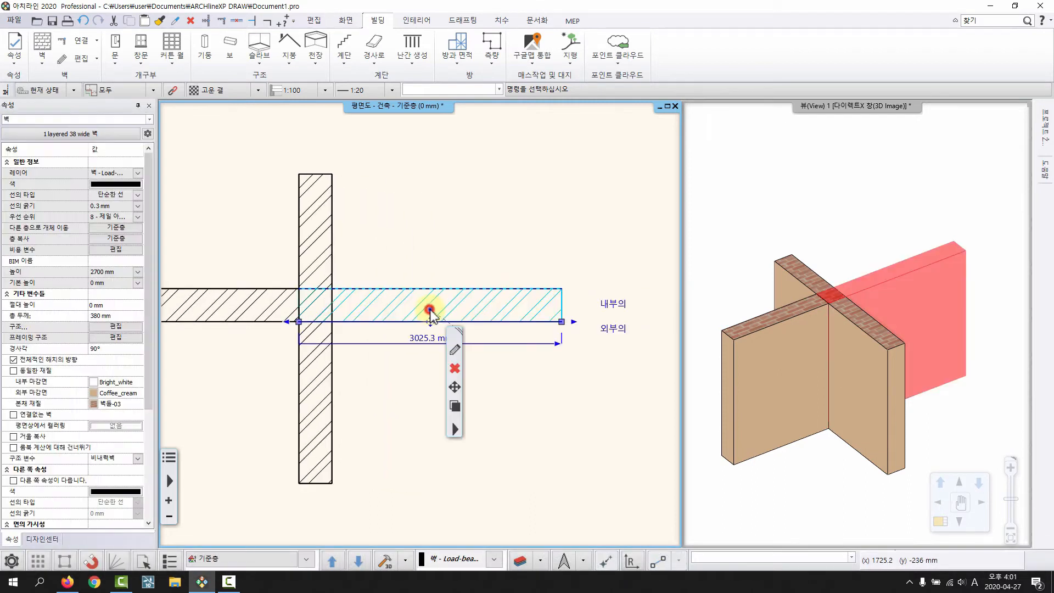
pyautogui.rightClick(429, 311)
pyautogui.click(507, 143)
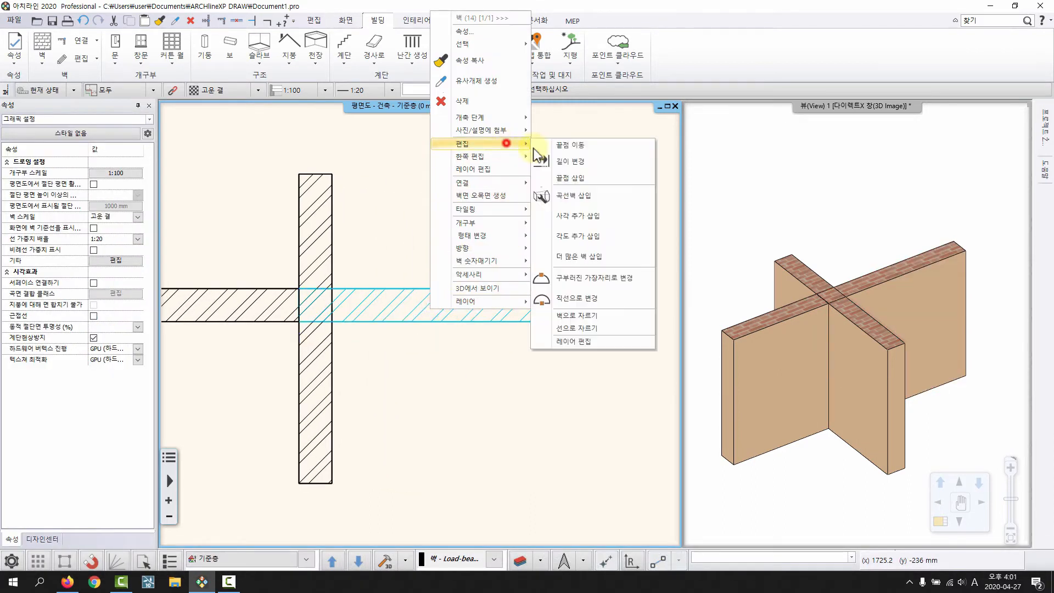
pyautogui.click(576, 329)
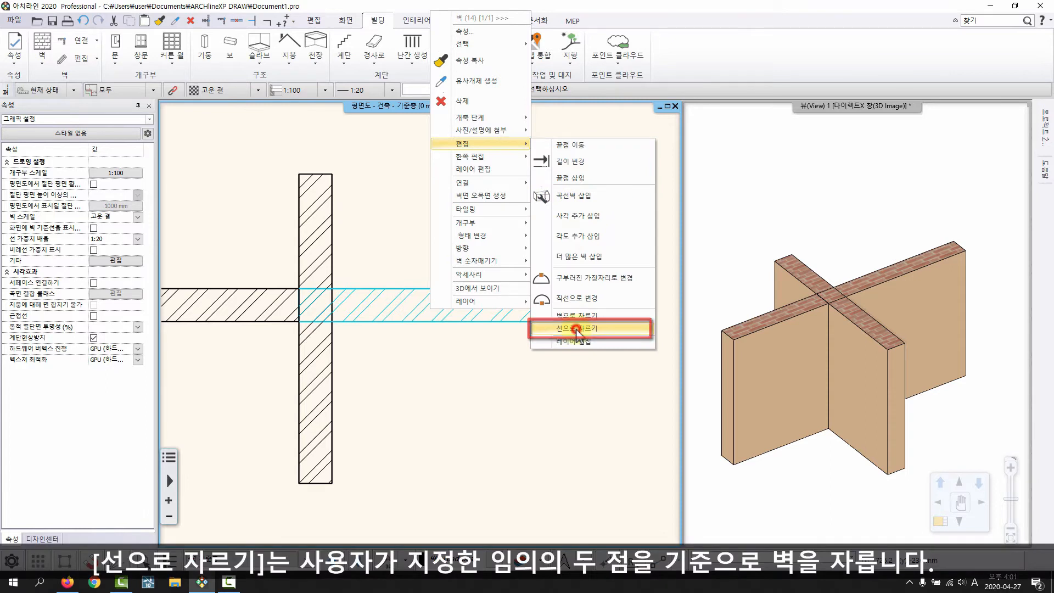
pyautogui.click(459, 387)
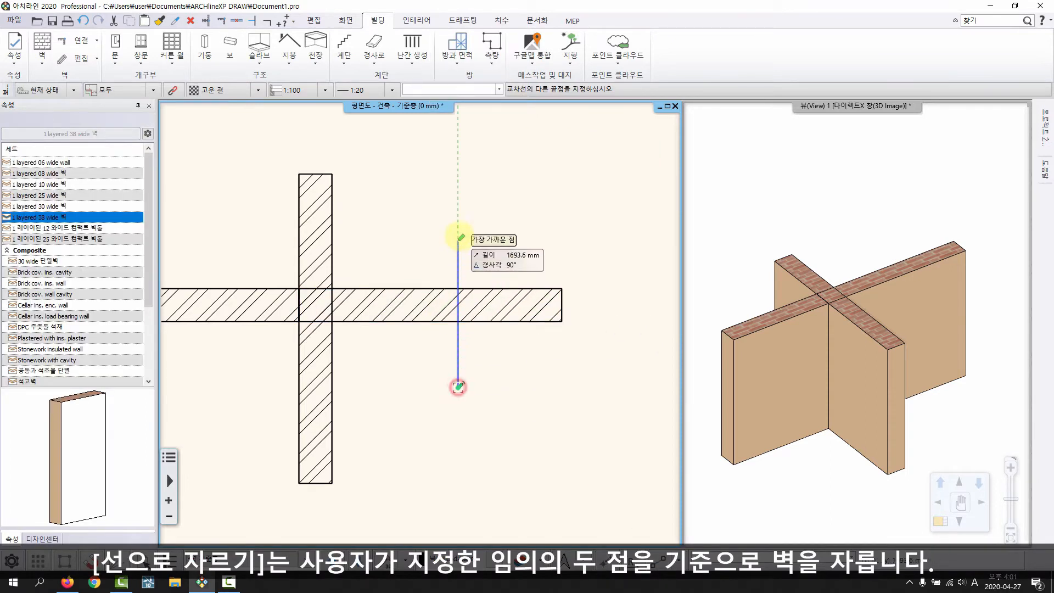
pyautogui.click(458, 238)
# Step: Examine the two segments on either side of the line cut in plan and 3D, selecting each in turn
pyautogui.click(512, 301)
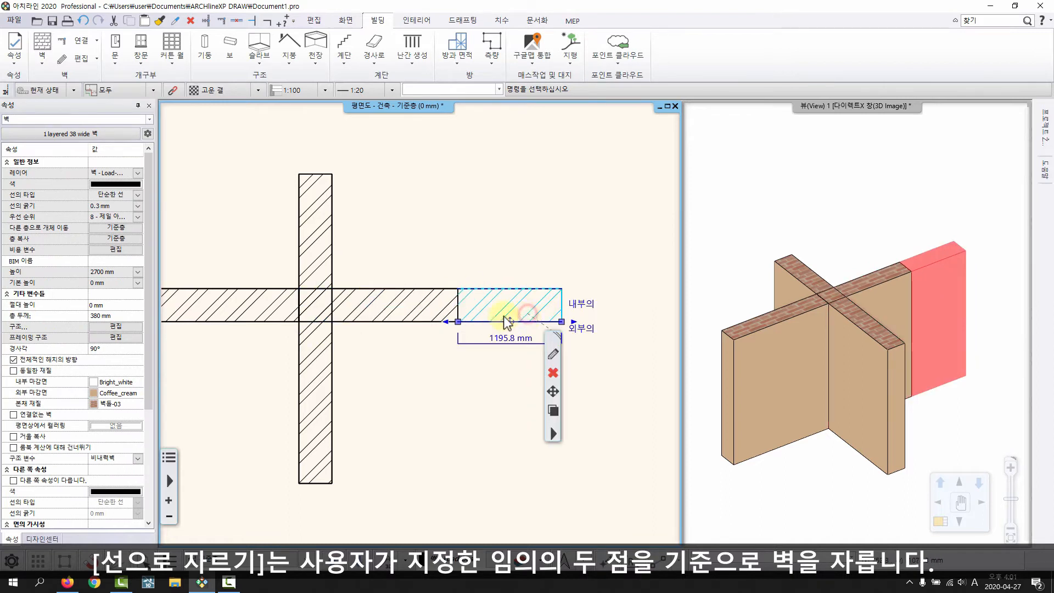
pyautogui.press('Escape')
pyautogui.scroll(8, 807, 338)
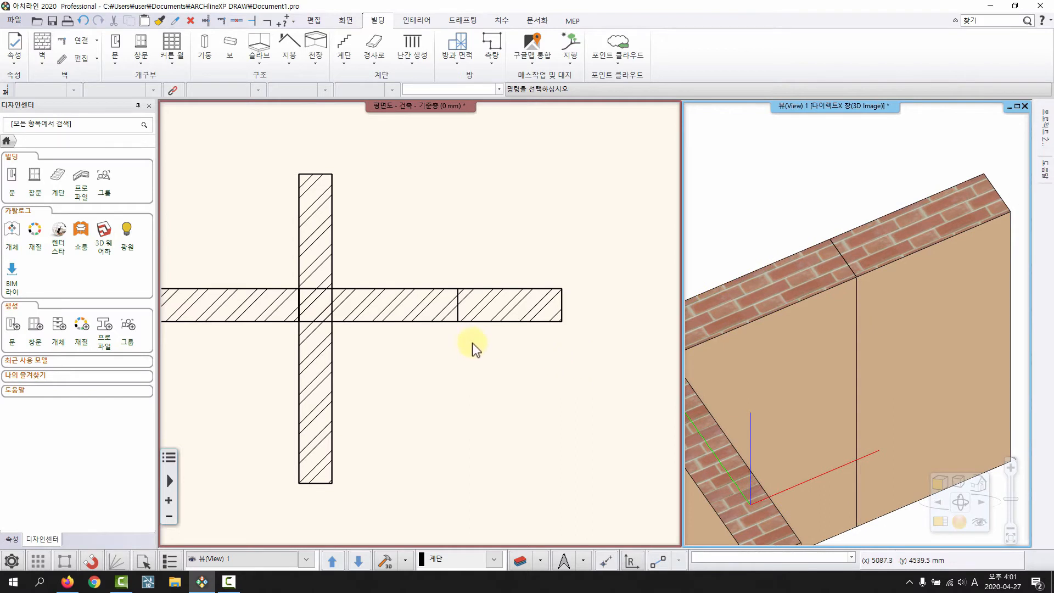
pyautogui.click(435, 302)
pyautogui.click(427, 303)
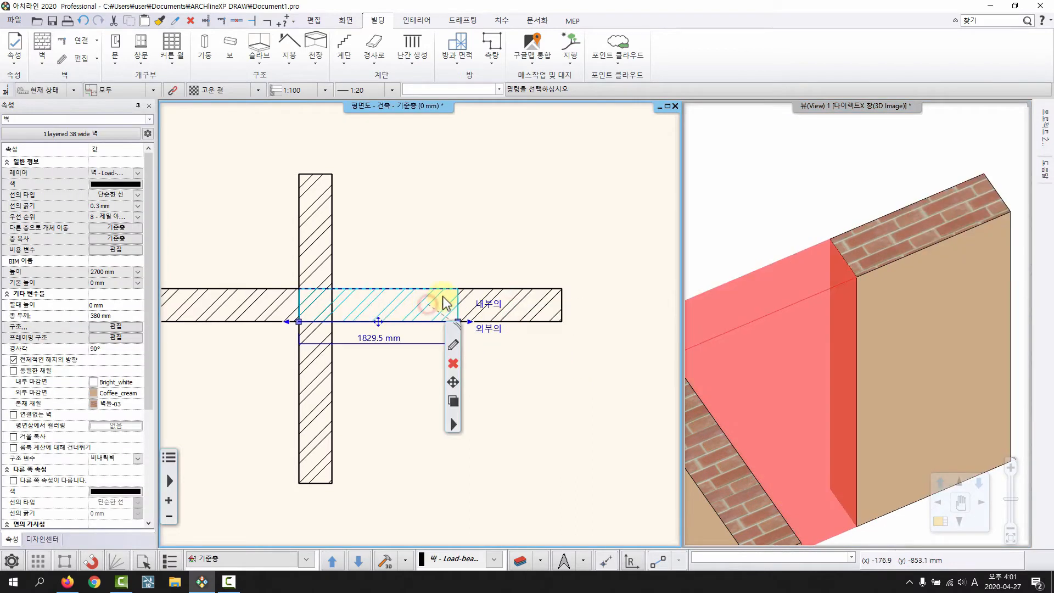
pyautogui.press('Escape')
pyautogui.moveTo(520, 271); pyautogui.dragTo(491, 287, button='middle')
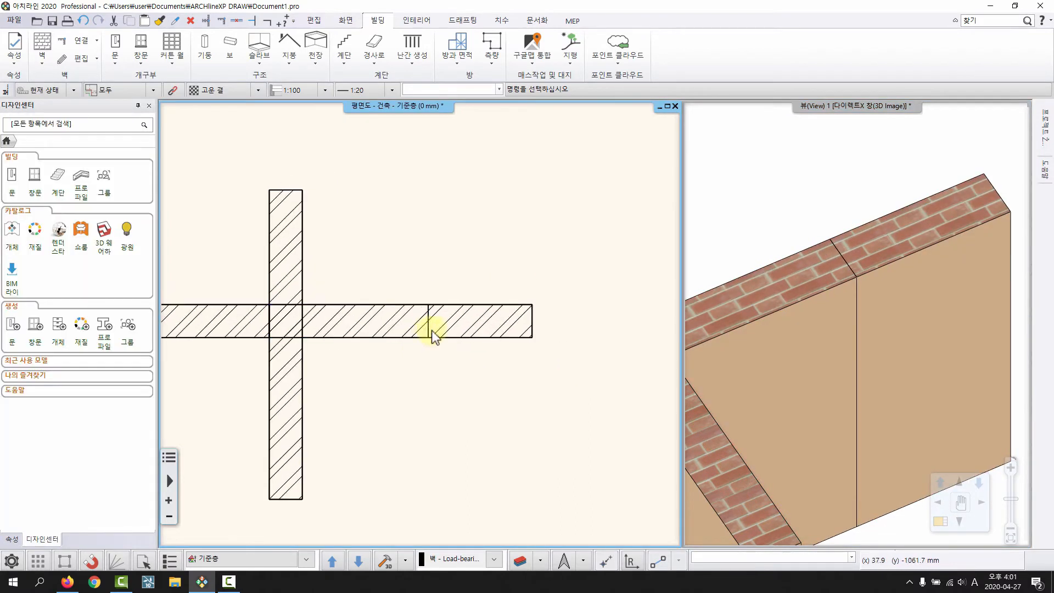
pyautogui.click(368, 332)
pyautogui.click(484, 324)
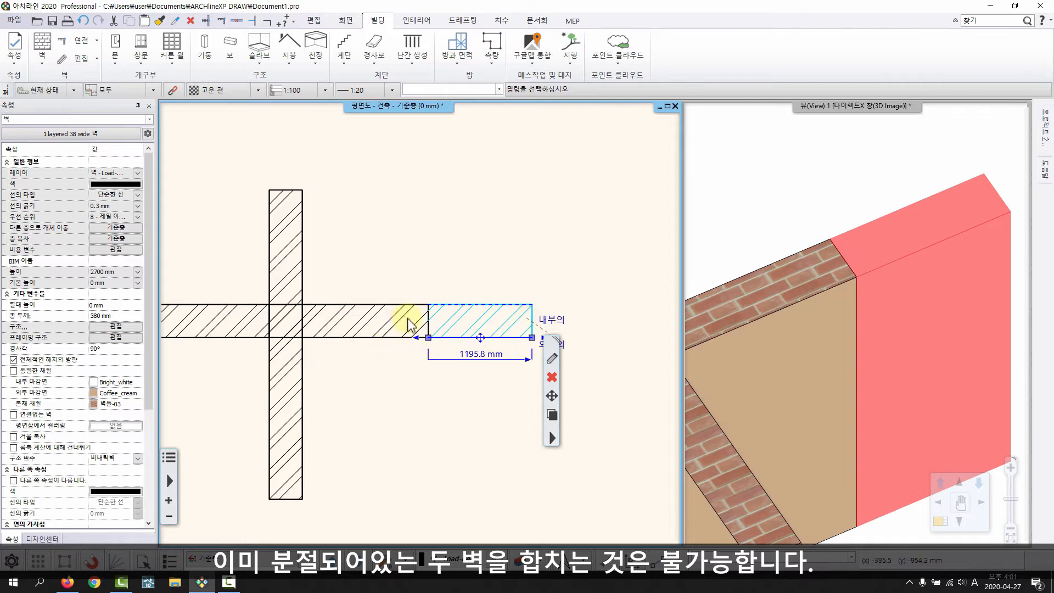
pyautogui.press('Escape')
pyautogui.scroll(3, 456, 324)
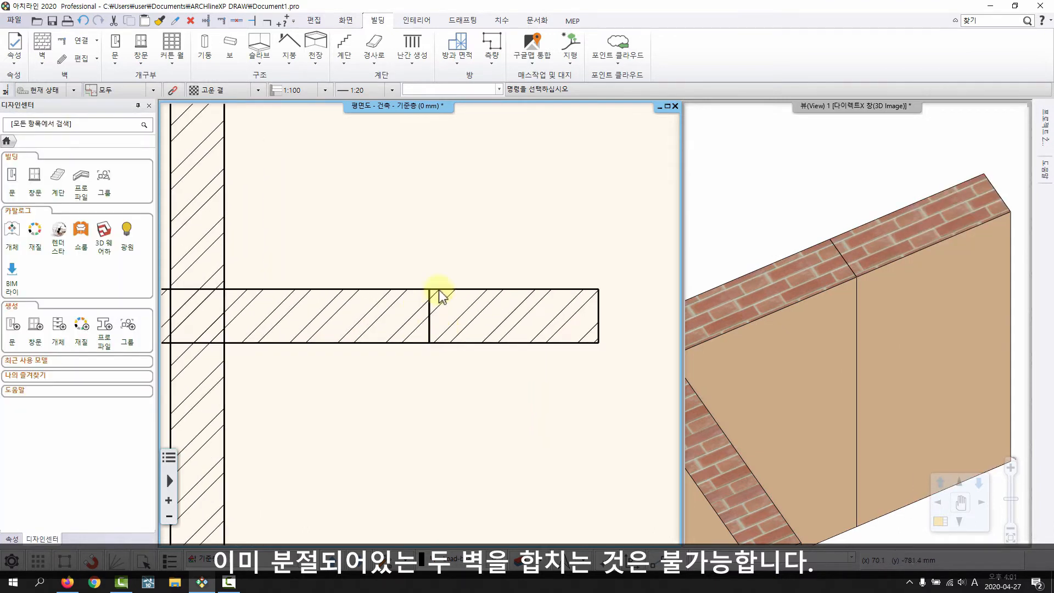
pyautogui.click(369, 298)
pyautogui.click(502, 302)
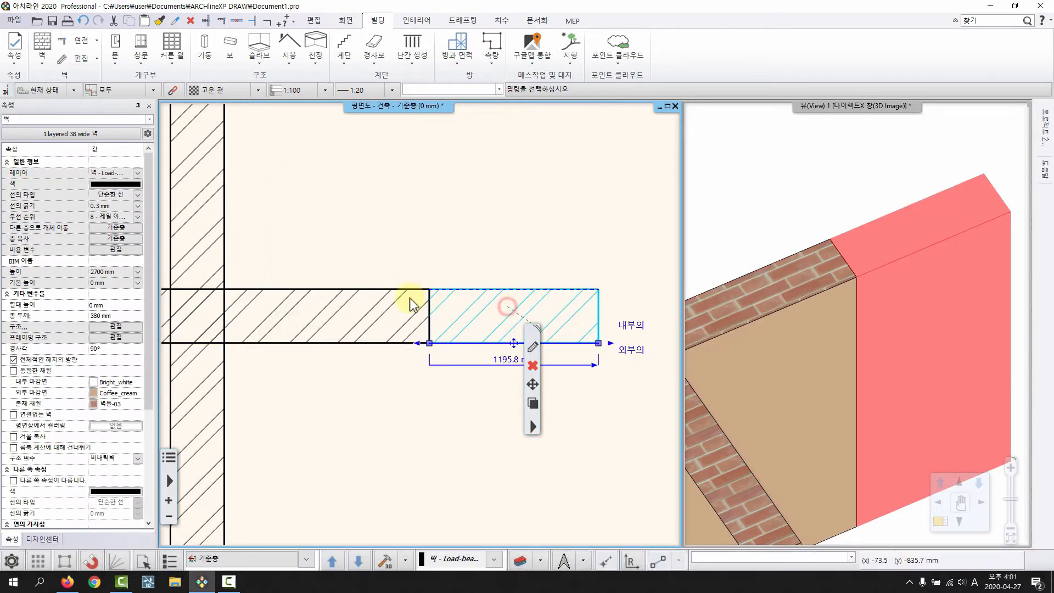
pyautogui.press('Escape')
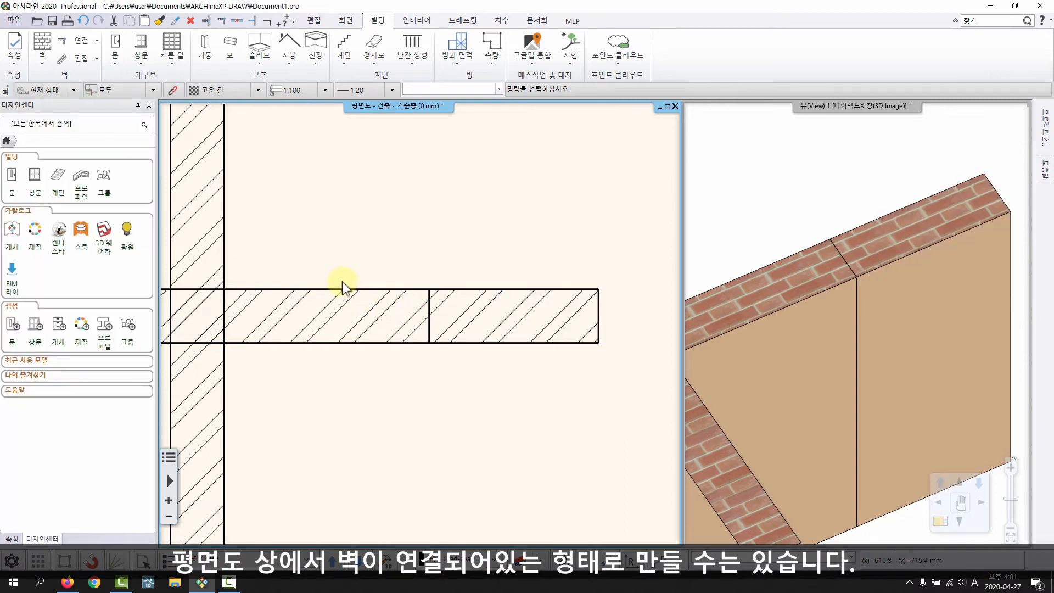
# Step: Join the two collinear wall segments at the line cut in plan with a T connection
pyautogui.click(95, 43)
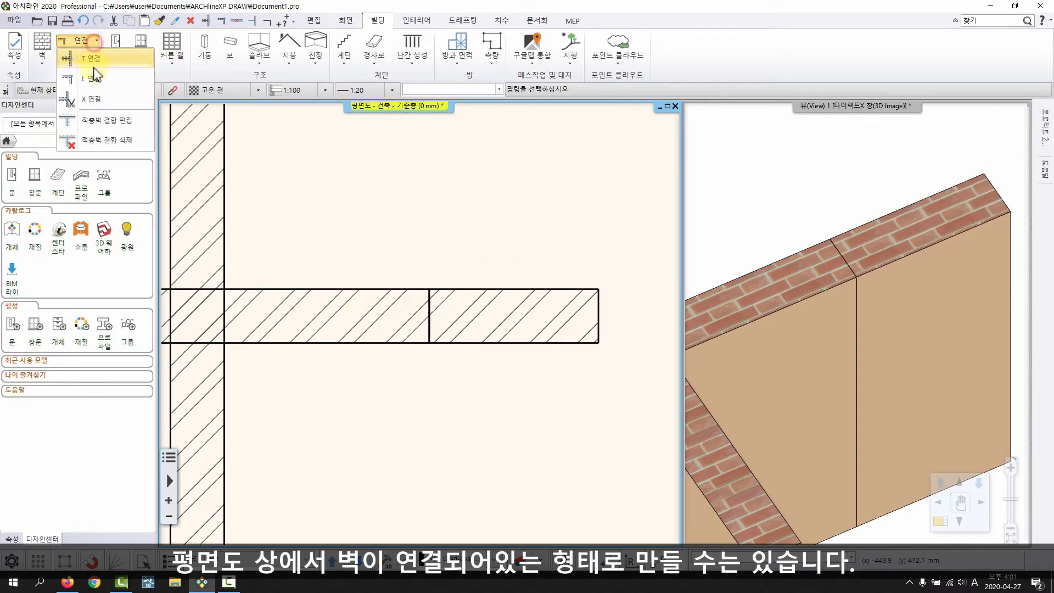
pyautogui.click(95, 64)
pyautogui.click(396, 303)
pyautogui.click(459, 303)
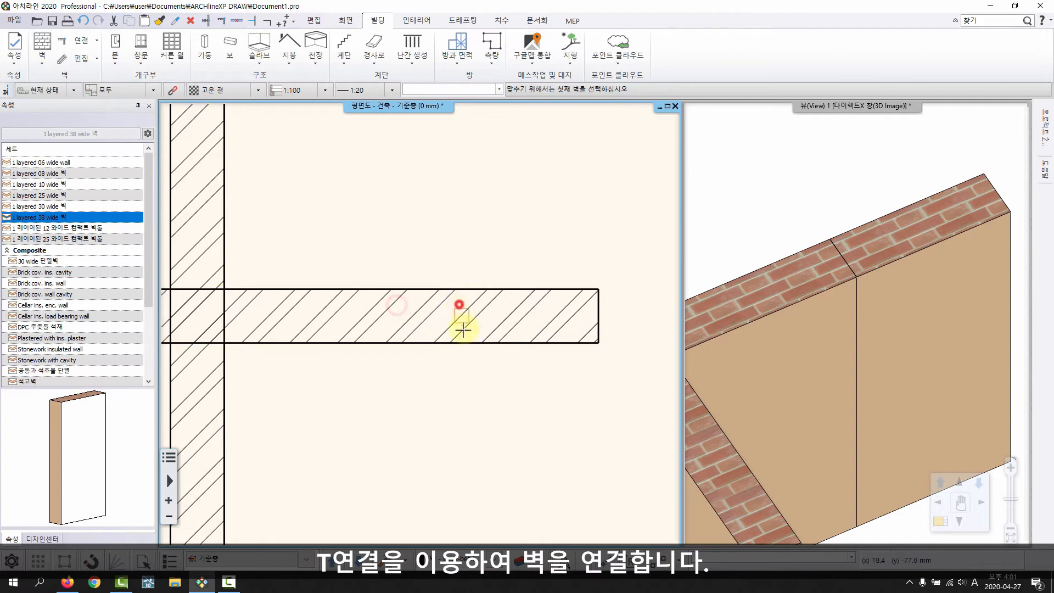
# Step: Check in plan and in the 3D view whether the two joined segments are still separate walls, selecting each one
pyautogui.click(364, 311)
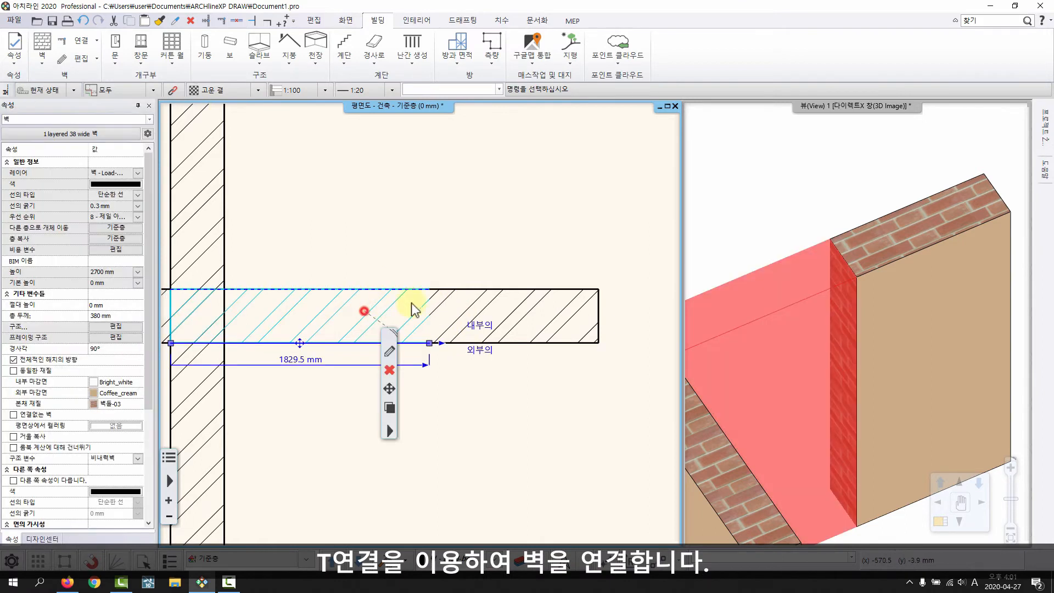
pyautogui.click(491, 306)
pyautogui.click(376, 308)
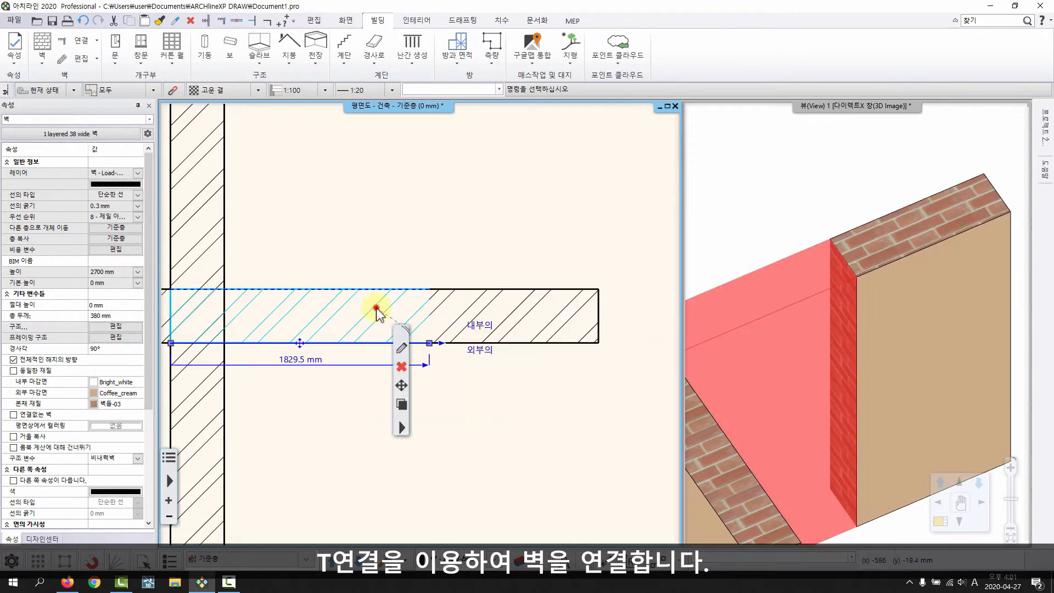
pyautogui.click(408, 309)
pyautogui.click(773, 301)
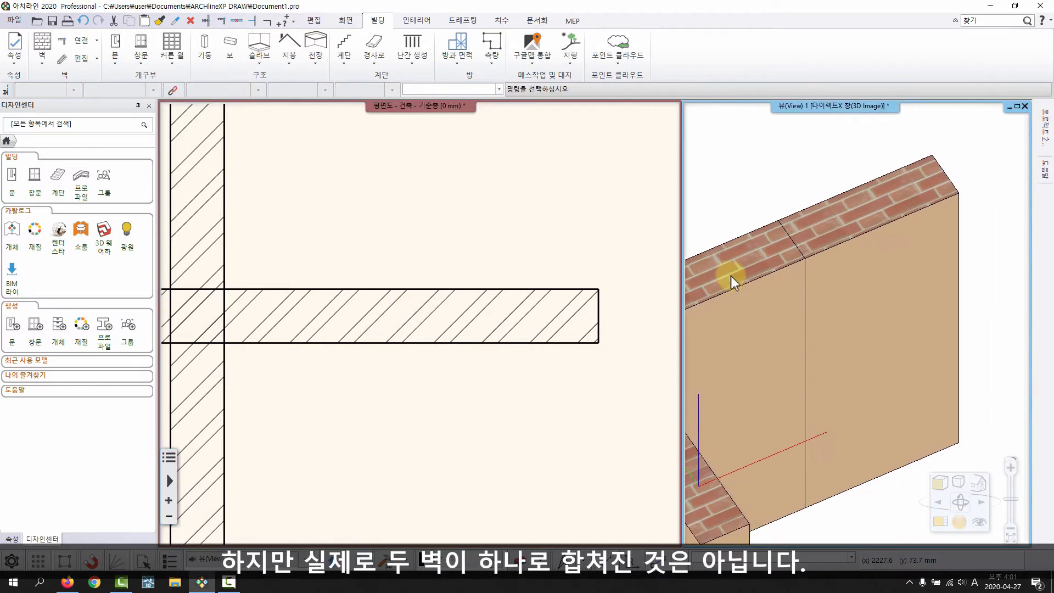
pyautogui.click(767, 268)
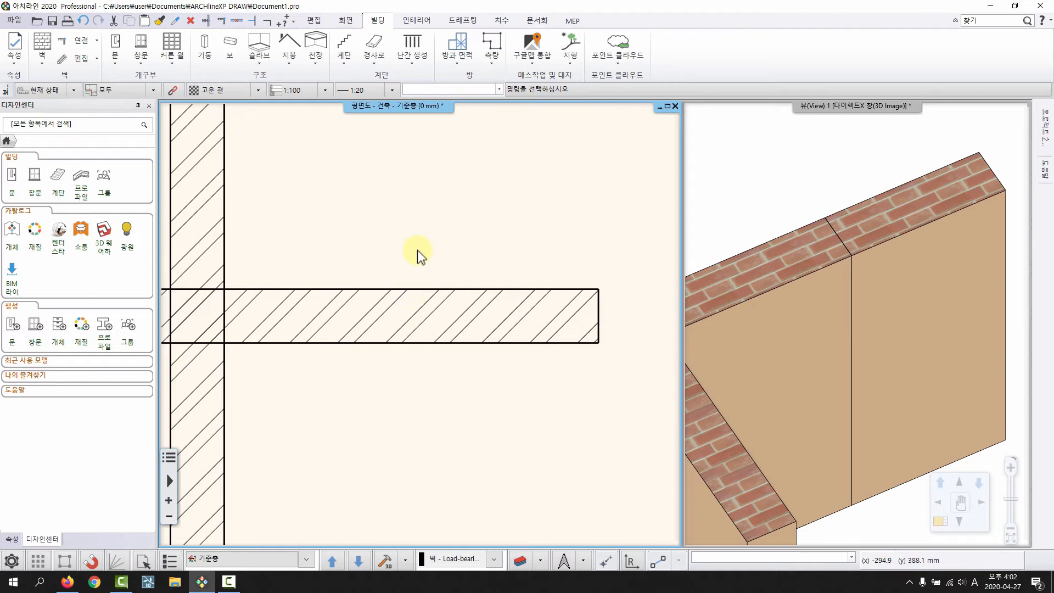
pyautogui.click(390, 299)
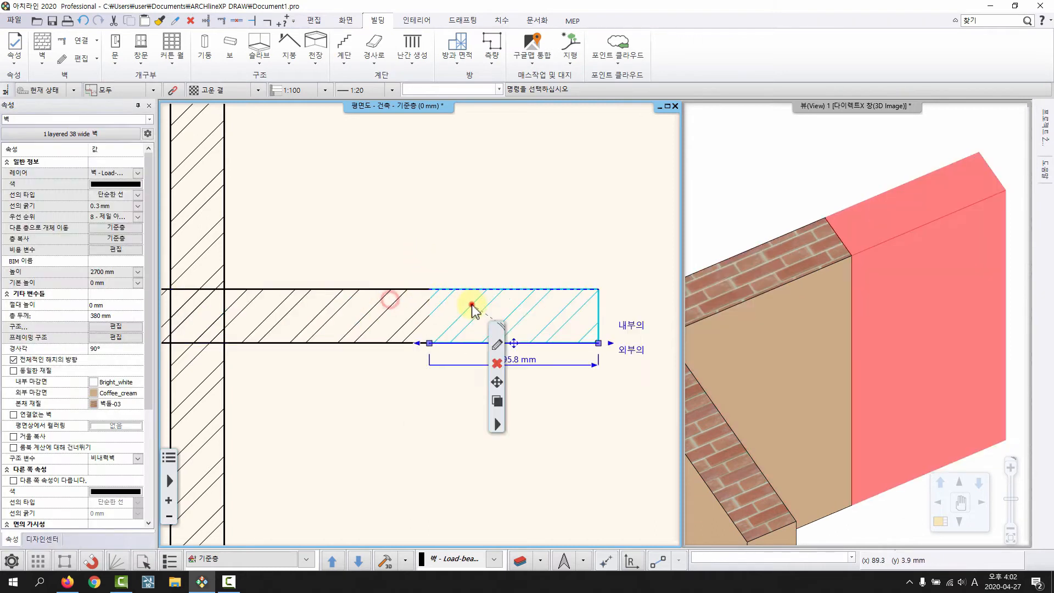
pyautogui.click(374, 309)
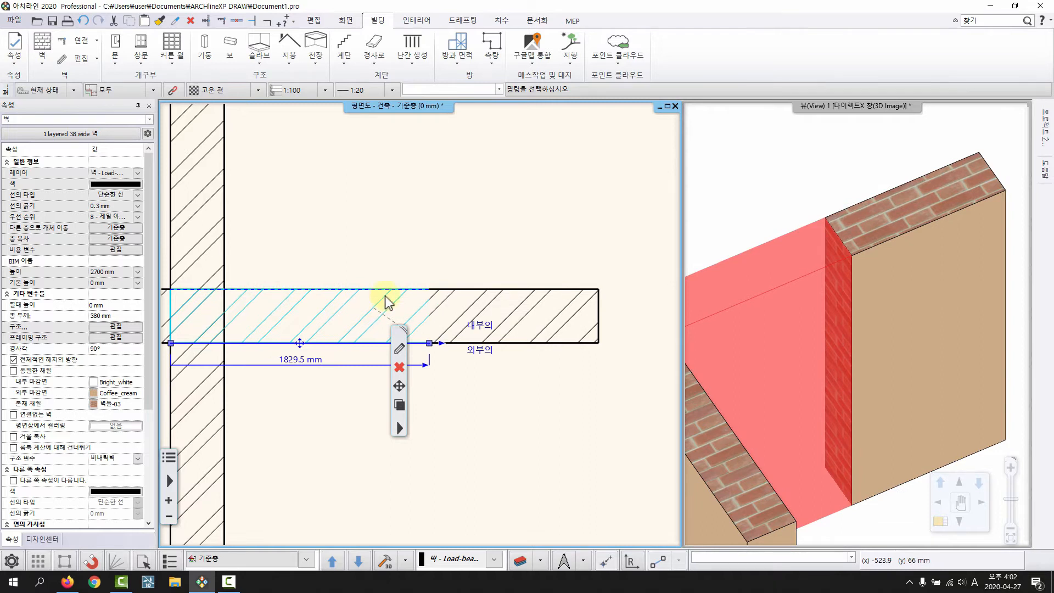
pyautogui.press('Escape')
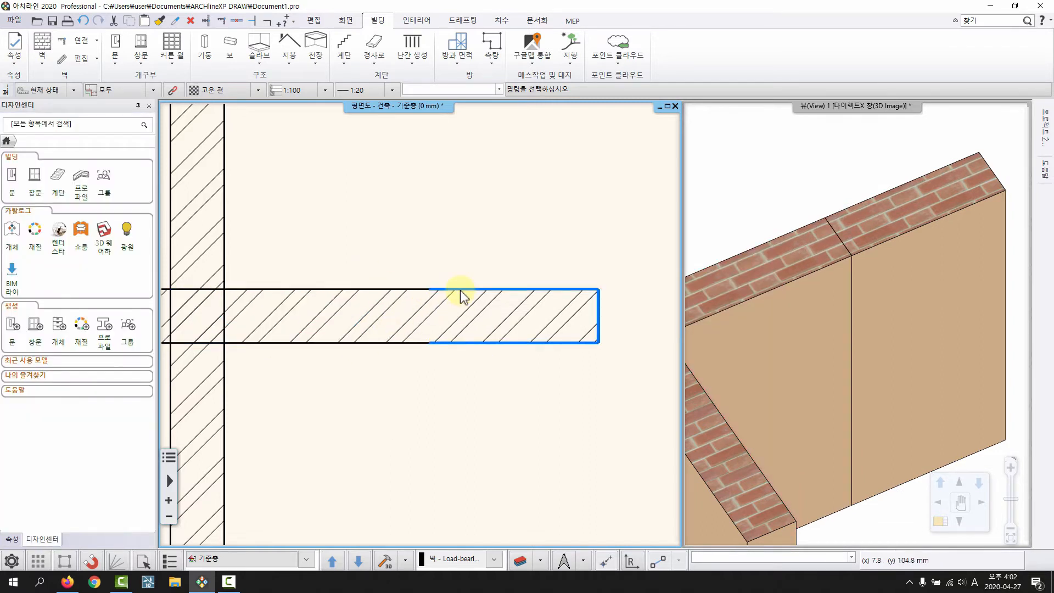
# Step: Separate the right wall segment at the cut again by applying Change Length (길이 변경) to its inner endpoint, keeping the same point
pyautogui.click(475, 289)
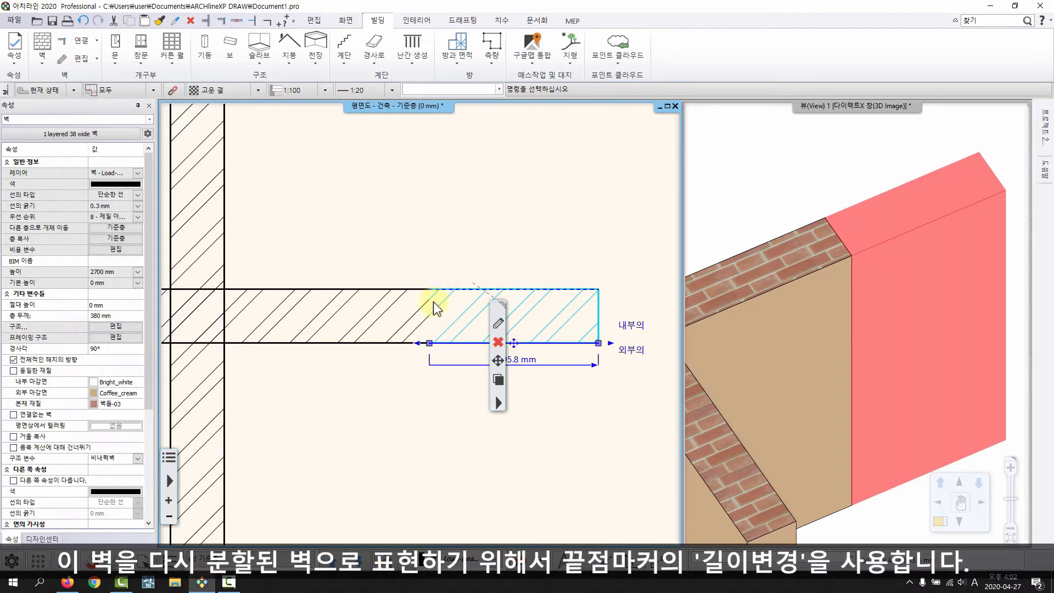
pyautogui.click(431, 345)
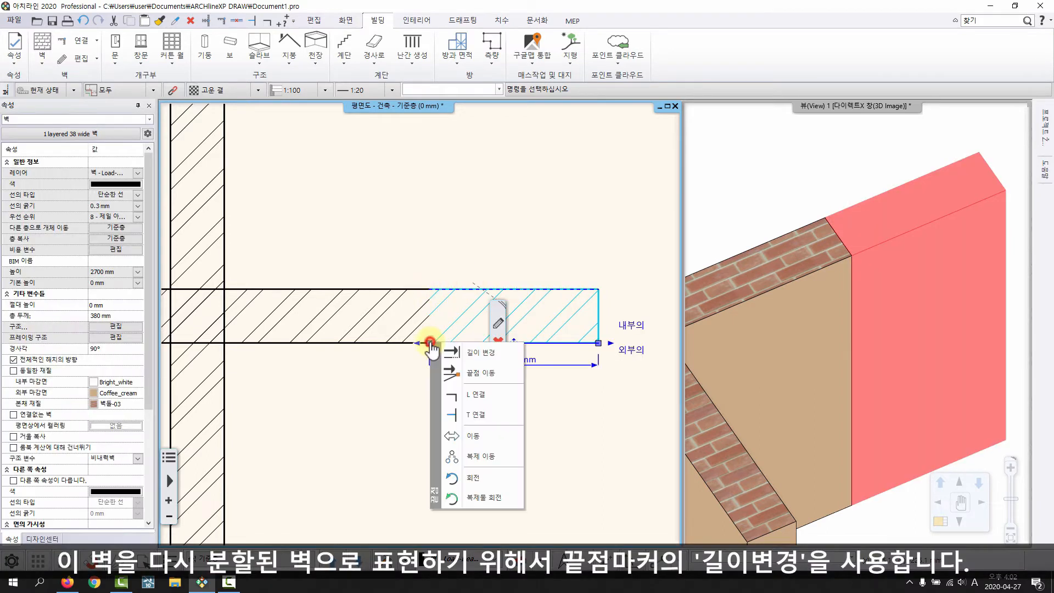
pyautogui.click(467, 353)
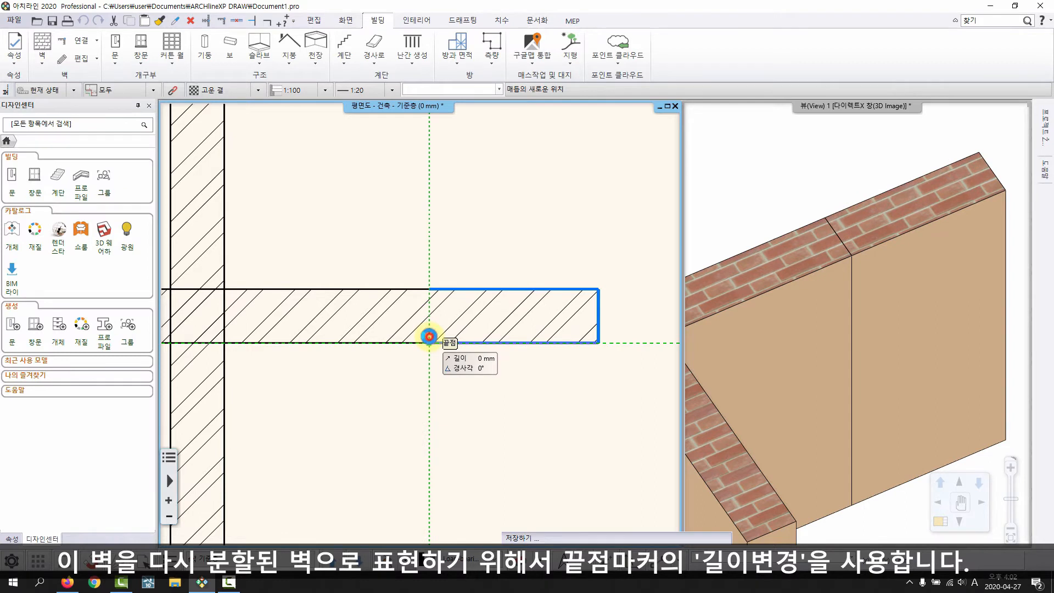
pyautogui.click(429, 343)
pyautogui.press('Escape')
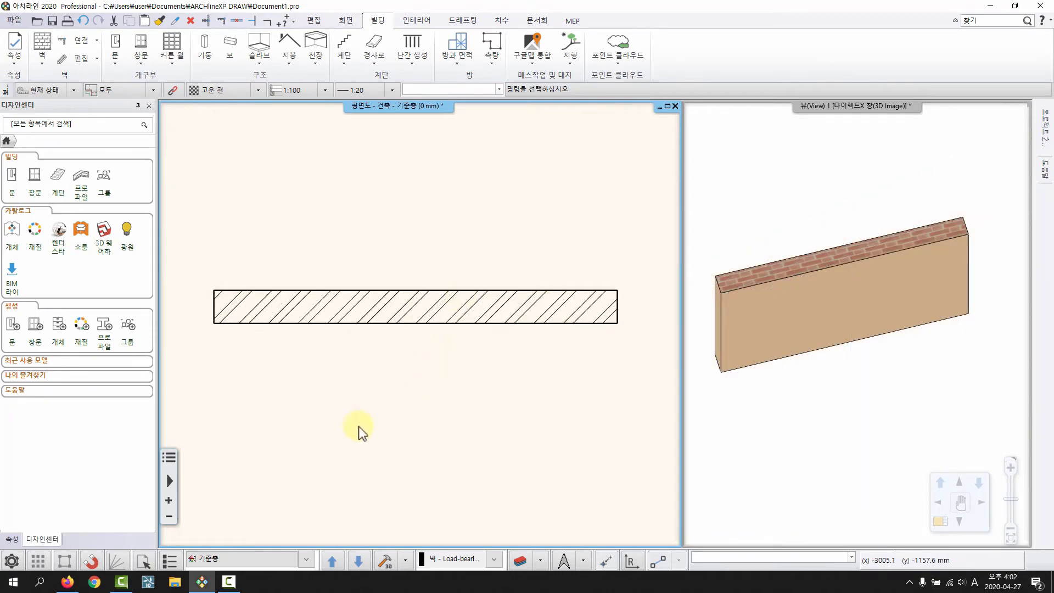
# Step: Move the single horizontal wall 1250 mm upward at 90° in plan with Move (이동) from its midpoint marker
pyautogui.click(375, 307)
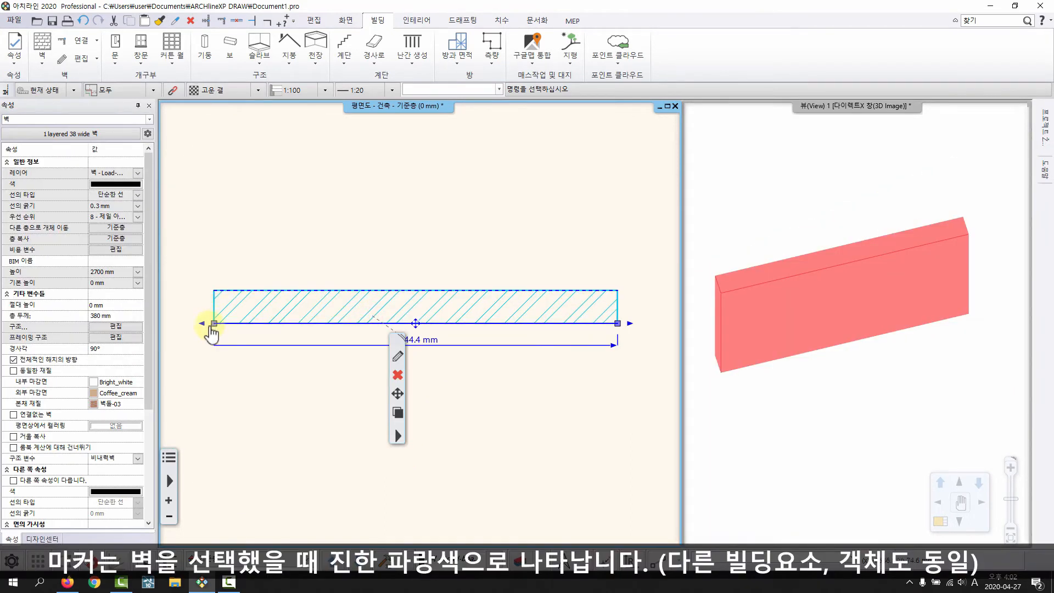
pyautogui.moveTo(399, 336); pyautogui.dragTo(485, 187)
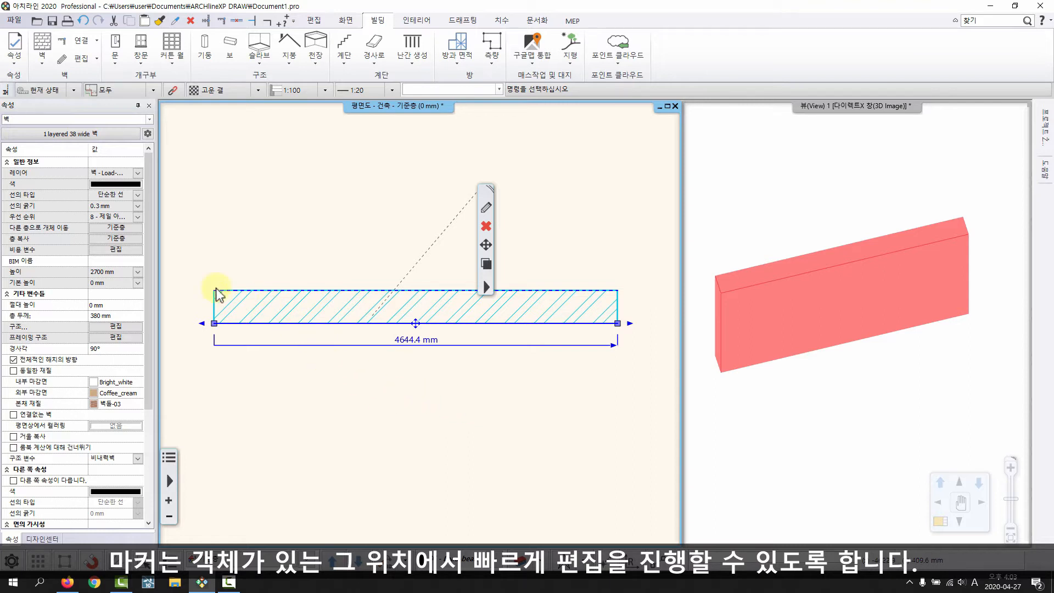
pyautogui.moveTo(486, 189); pyautogui.dragTo(473, 154)
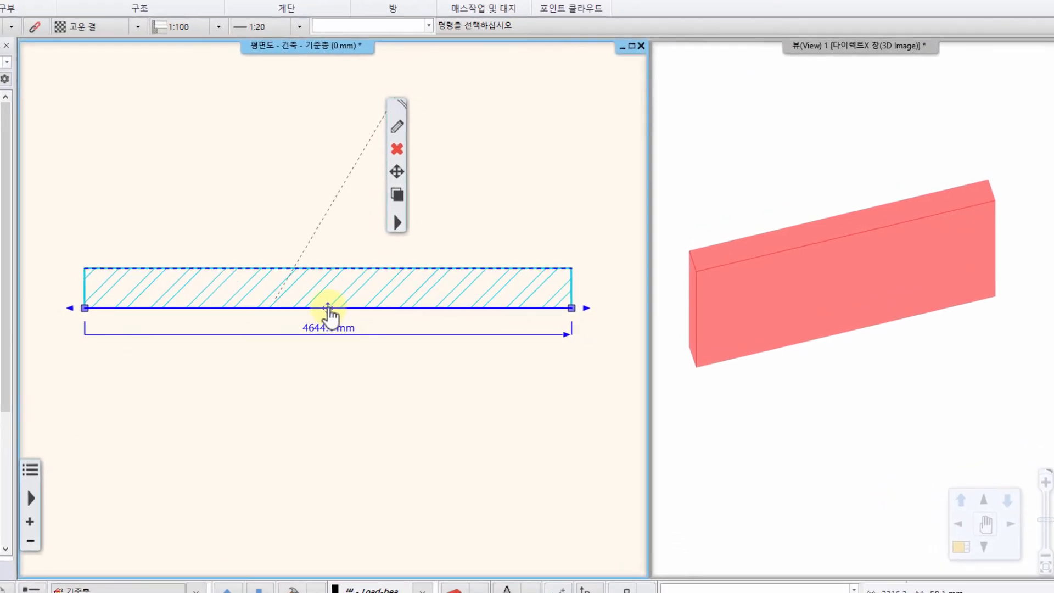
pyautogui.click(328, 307)
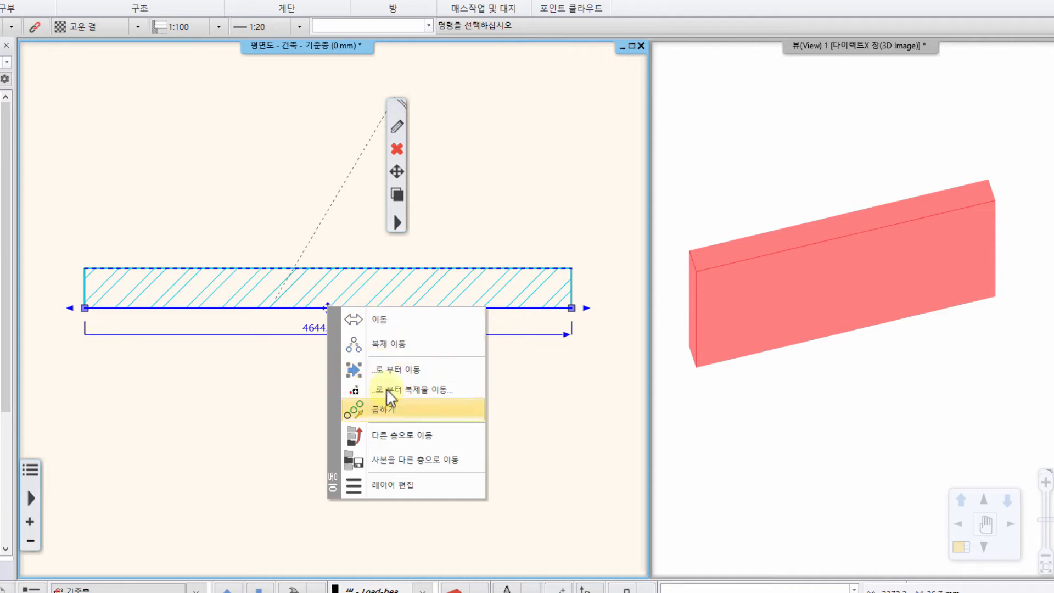
pyautogui.click(379, 321)
pyautogui.click(328, 309)
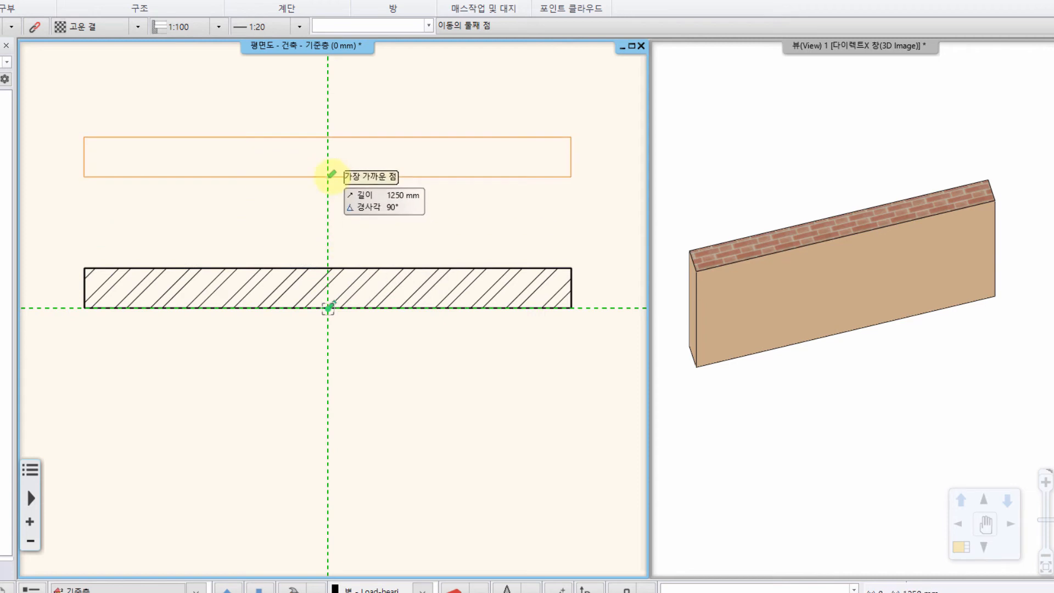
pyautogui.click(331, 176)
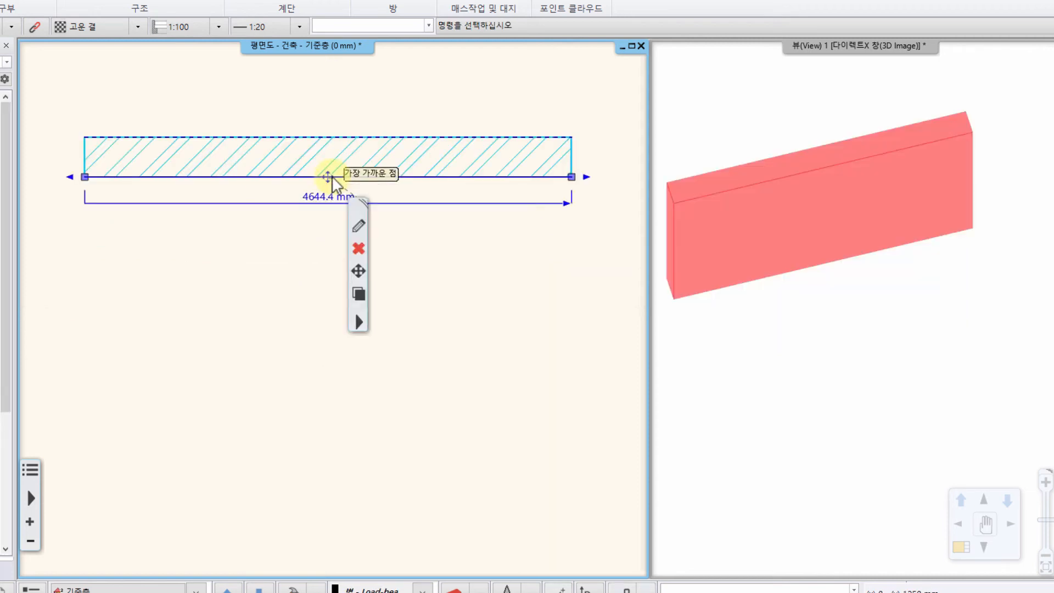
# Step: Copy the wall 1000 mm straight downward in plan with Move Copy (복제 이동)
pyautogui.rightClick(328, 176)
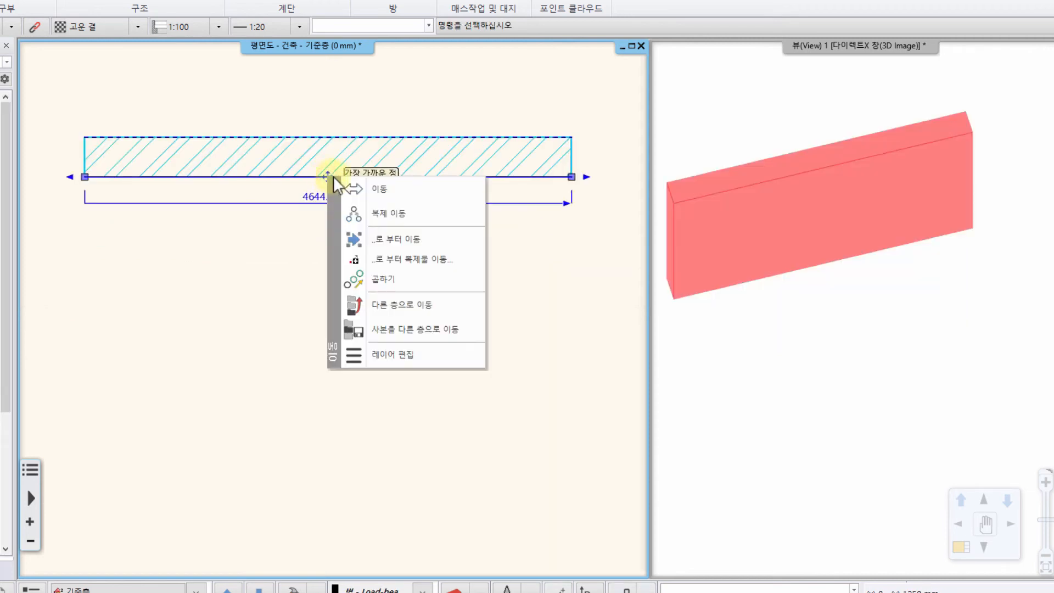
pyautogui.click(351, 210)
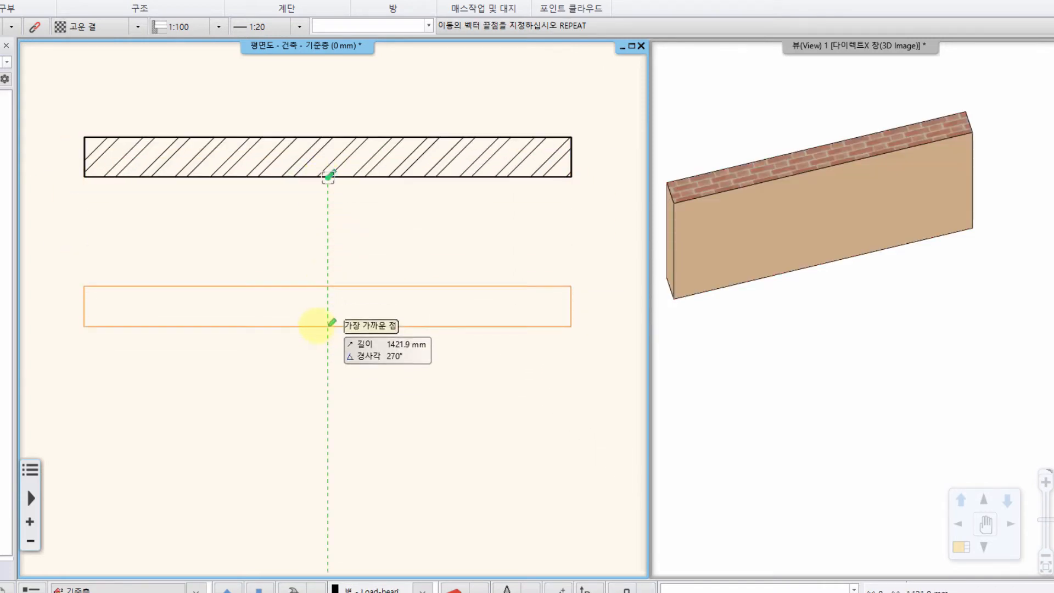
pyautogui.write('1')
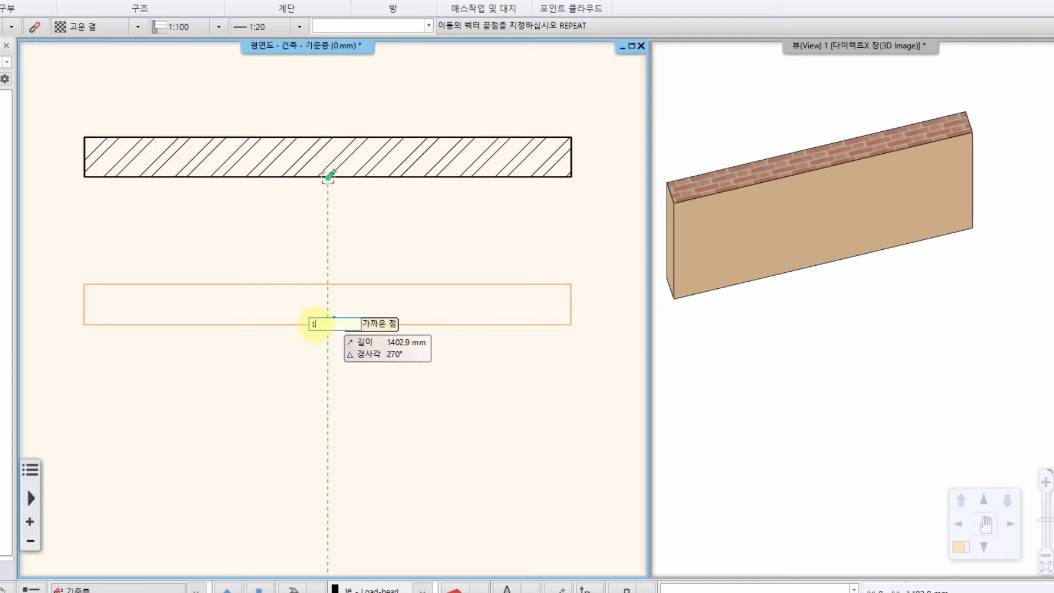
pyautogui.write('000')
pyautogui.press('Return')
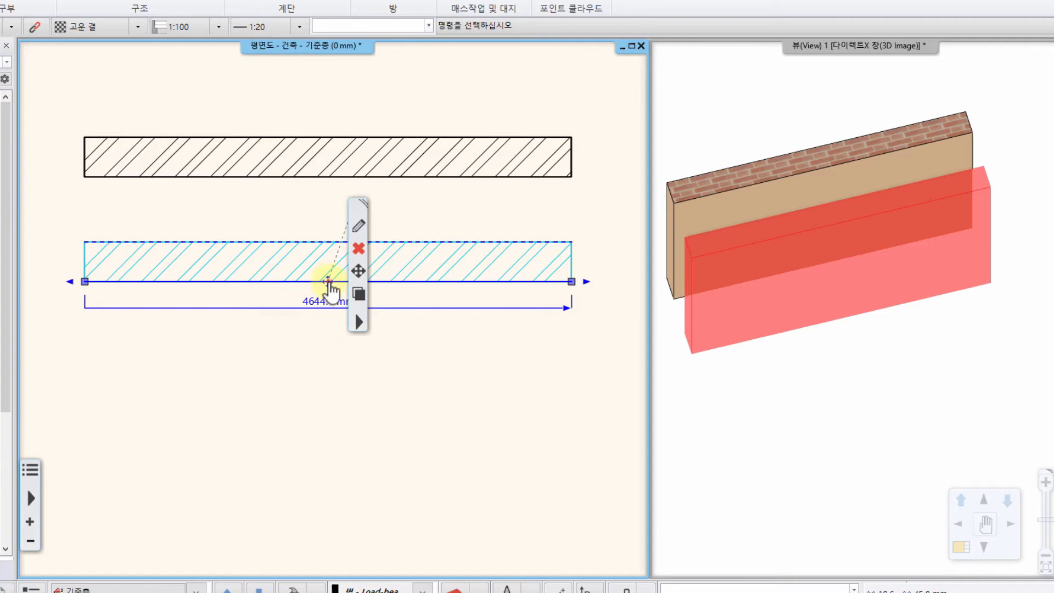
# Step: Move the copied wall farther down with Move From (..로 부터 이동), using a reference point just beyond its right end
pyautogui.click(328, 282)
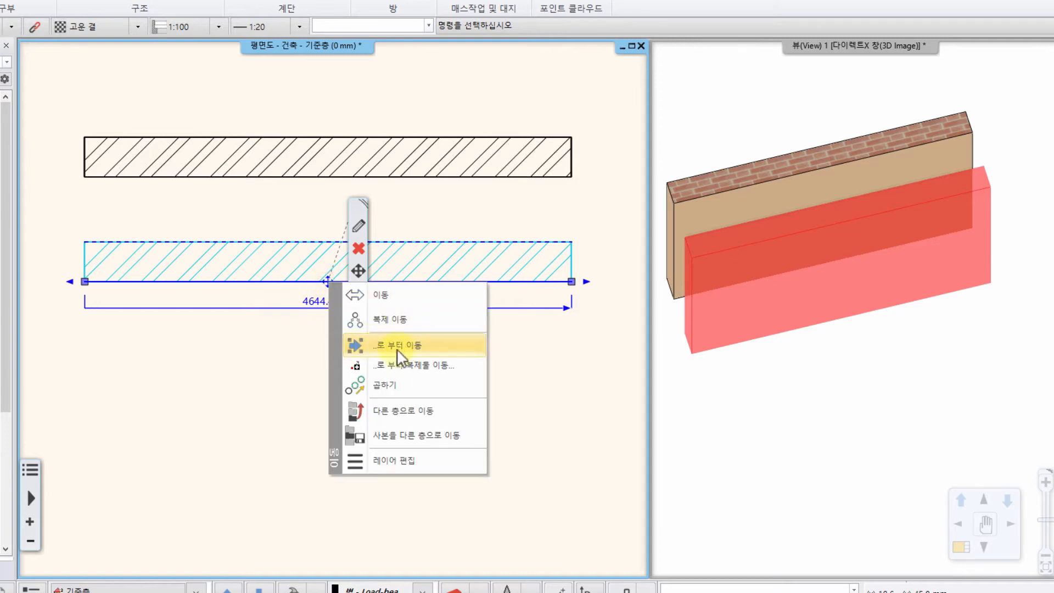
pyautogui.click(377, 345)
pyautogui.click(593, 283)
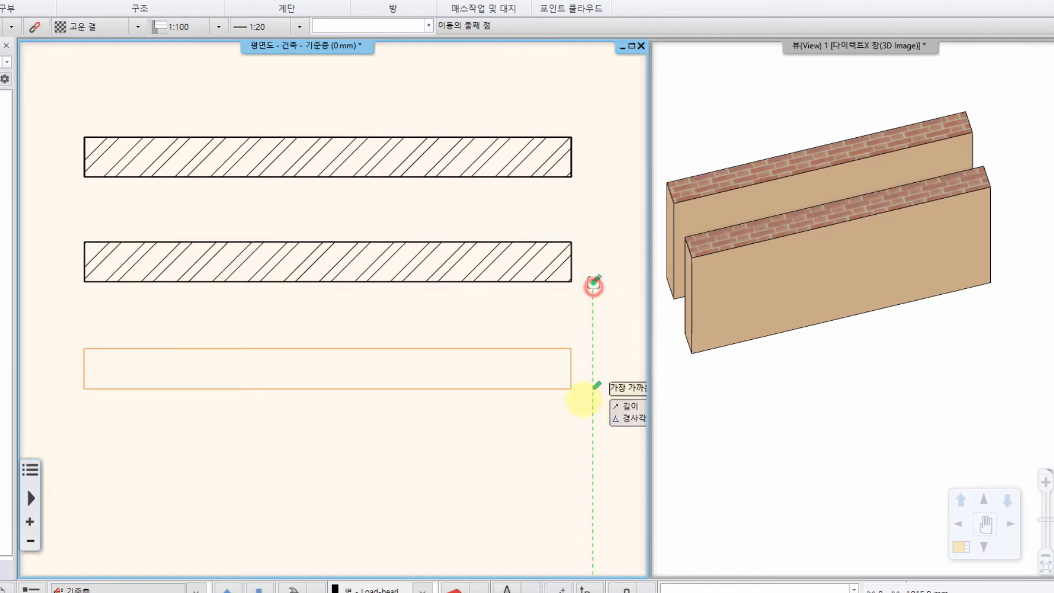
pyautogui.click(593, 383)
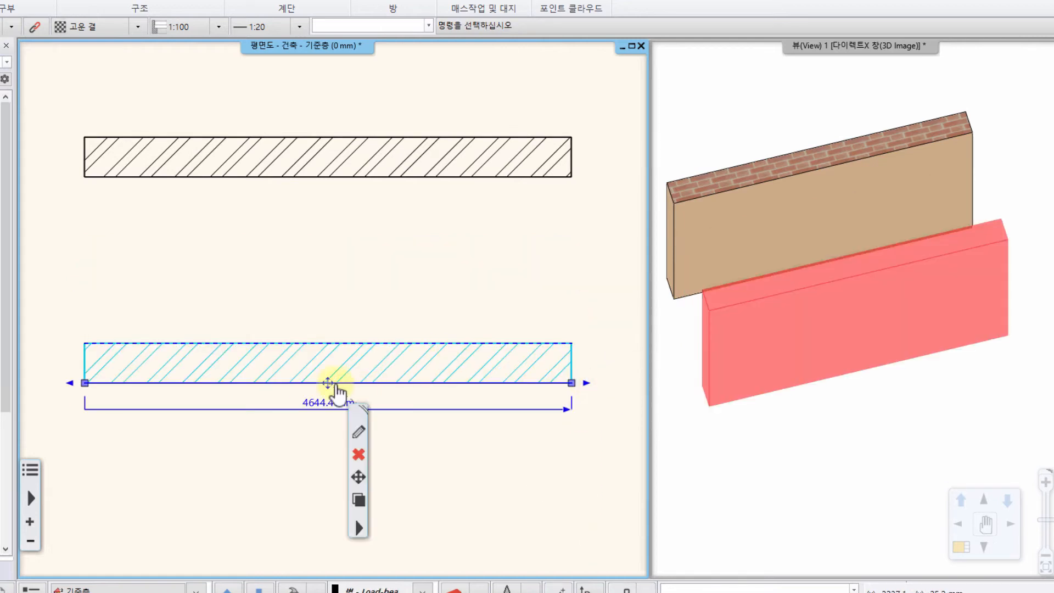
# Step: Copy the lower wall up between the two walls with Move Copy From (..로 부터 복제물 이동), using a reference point outside the wall
pyautogui.click(329, 382)
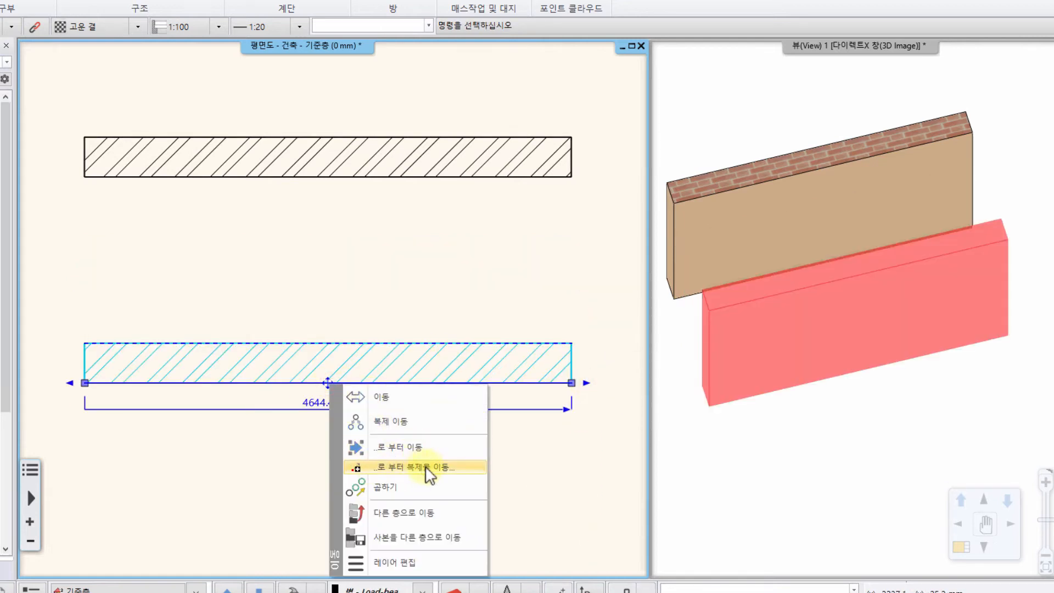
pyautogui.click(434, 468)
pyautogui.click(594, 409)
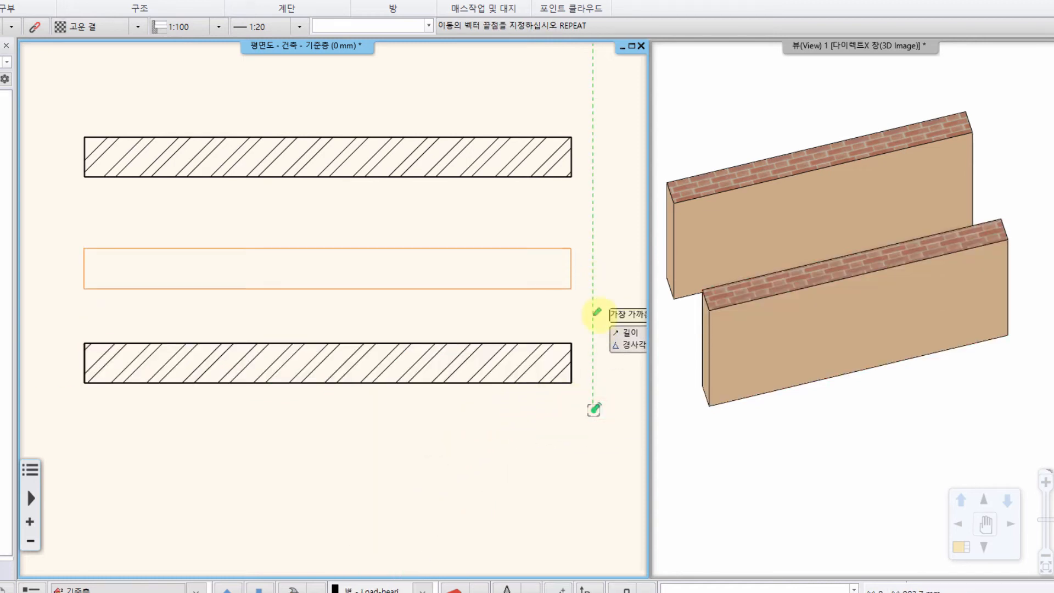
pyautogui.click(596, 311)
# Step: Multiply (곱하기) the lowest wall into three evenly spaced copies over a distance of about 3221 mm straight down
pyautogui.click(329, 278)
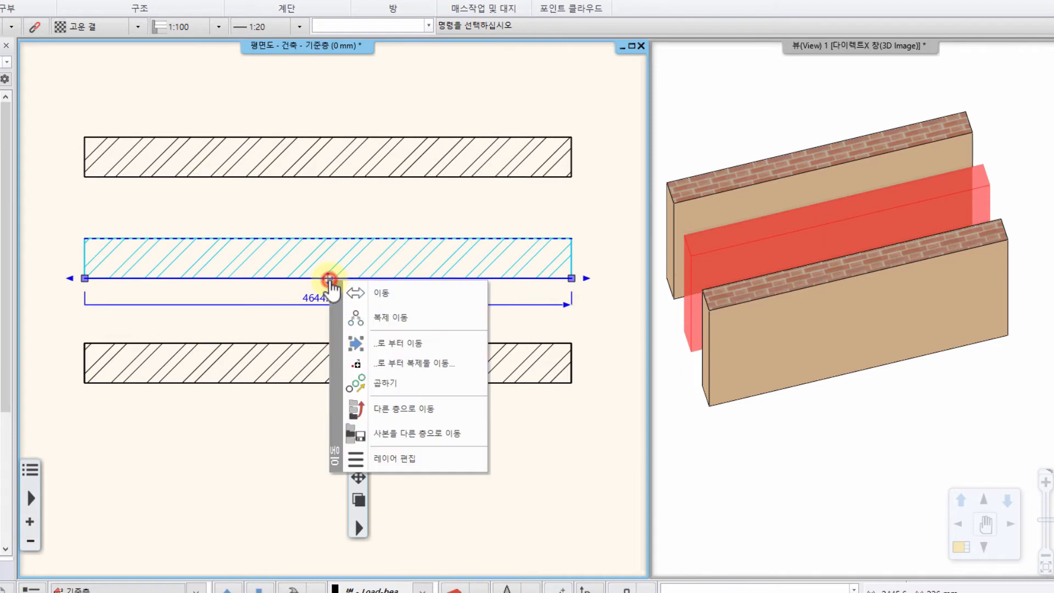
pyautogui.moveTo(223, 331); pyautogui.dragTo(215, 274, button='middle')
pyautogui.scroll(-2, 281, 302)
pyautogui.click(282, 304)
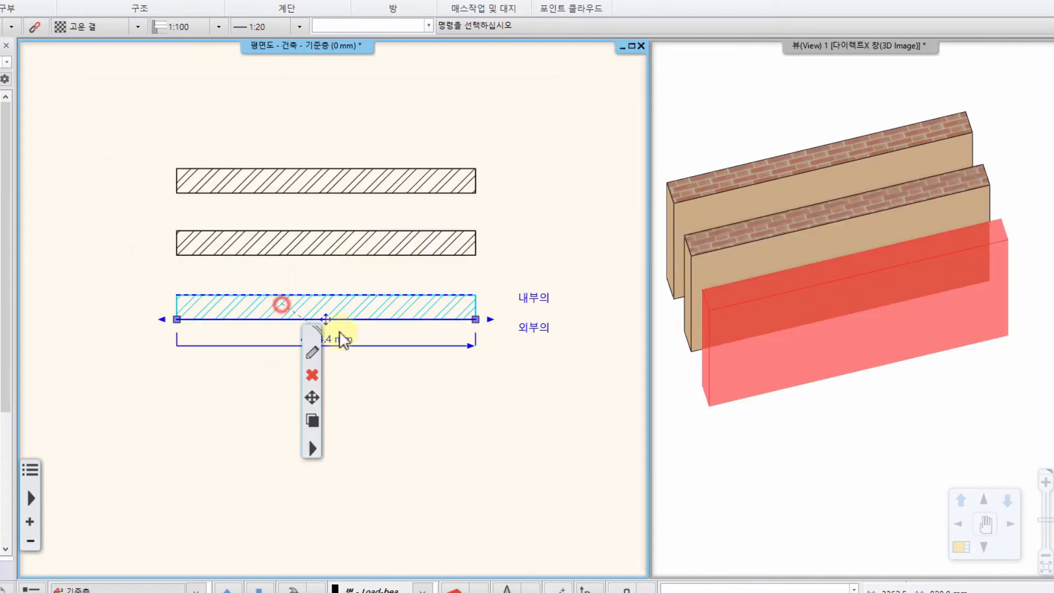
pyautogui.click(325, 319)
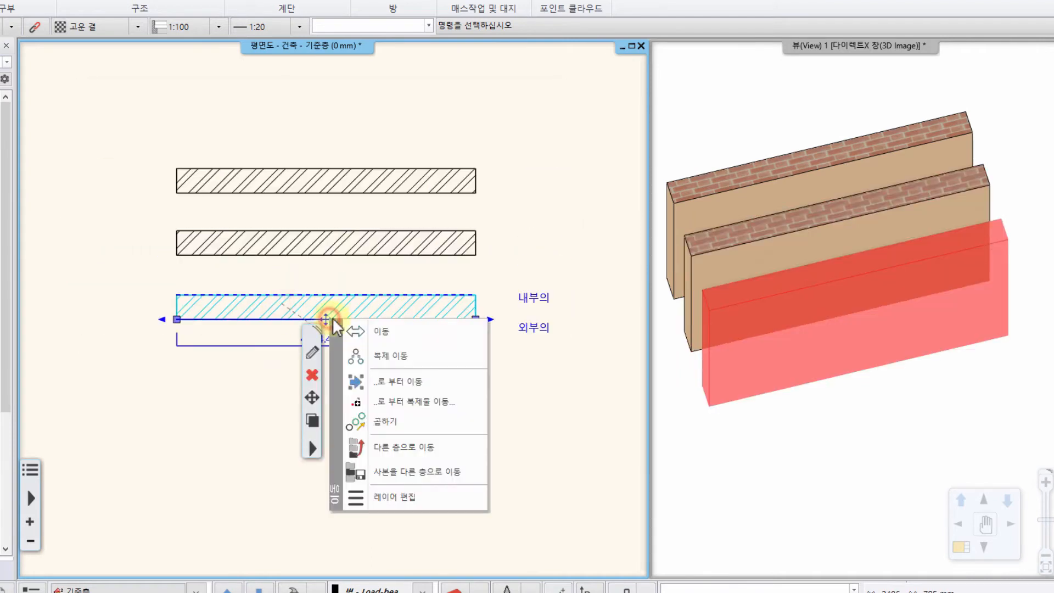
pyautogui.click(394, 427)
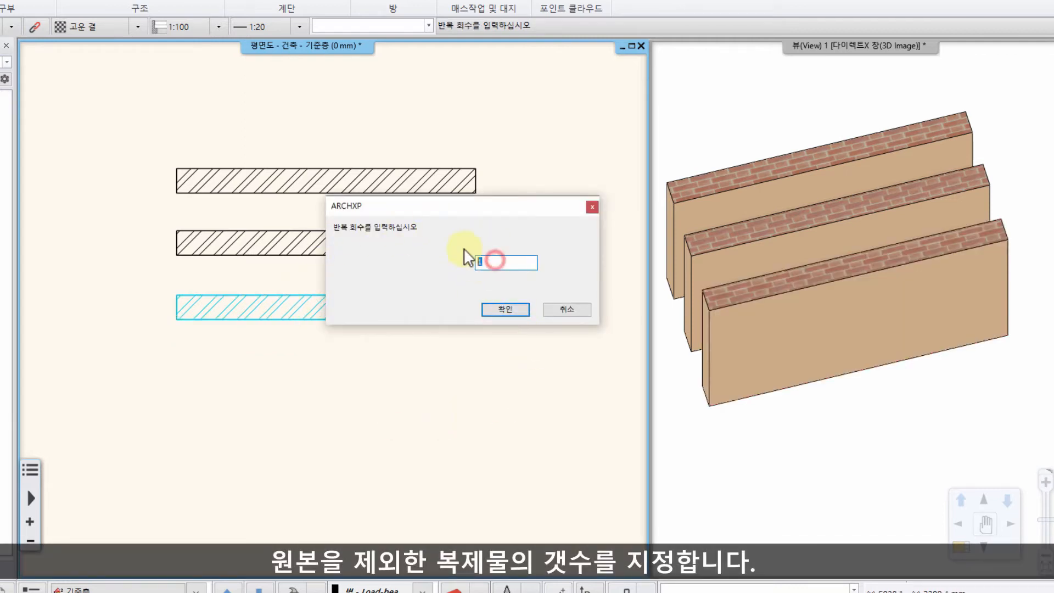
pyautogui.click(521, 303)
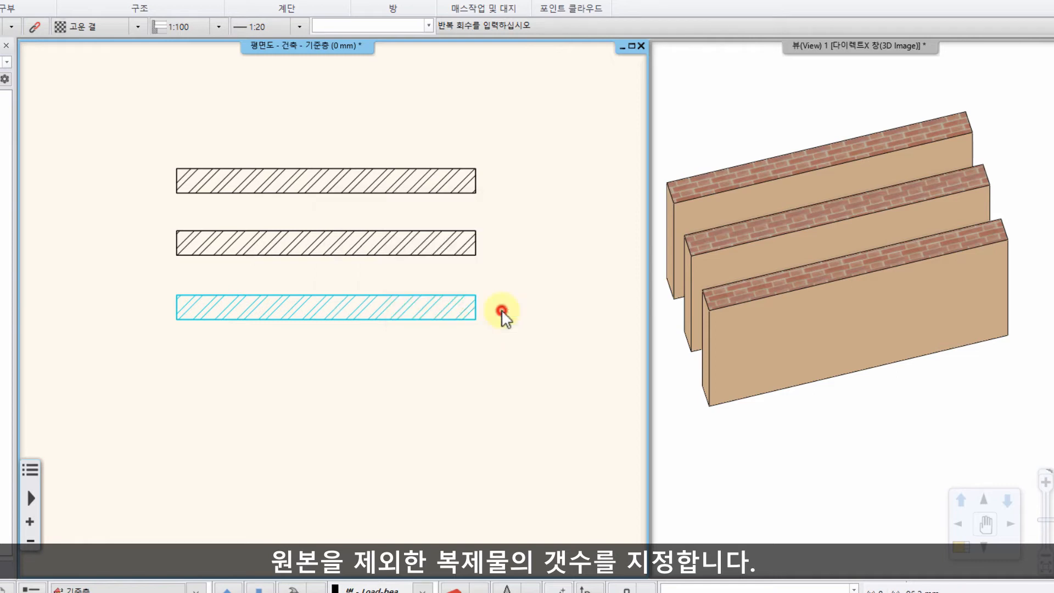
pyautogui.click(516, 318)
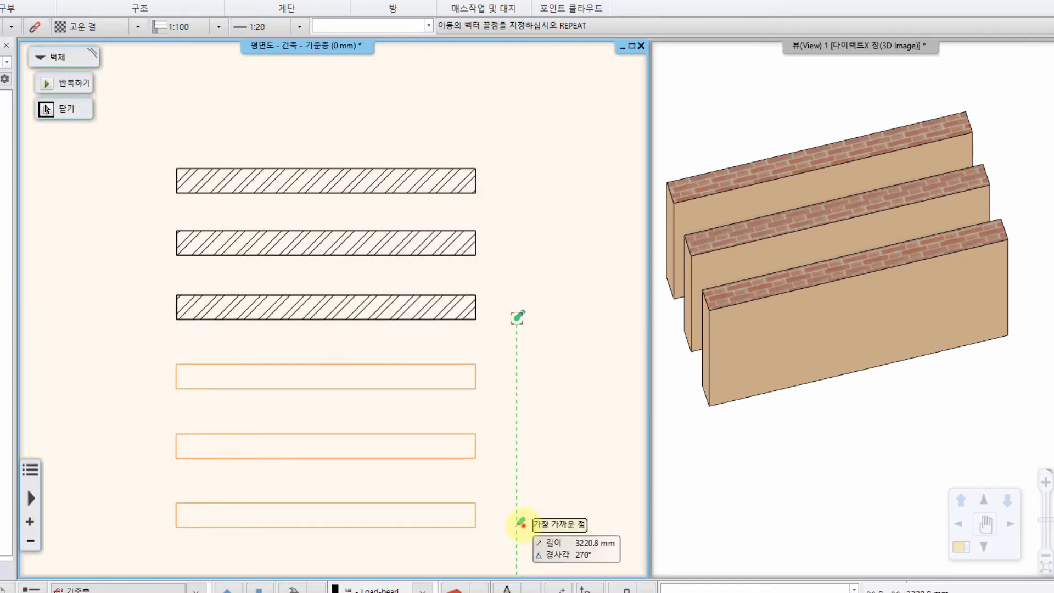
pyautogui.click(522, 526)
# Step: Examine the source wall and its three multiplied copies by selecting them in plan
pyautogui.click(427, 307)
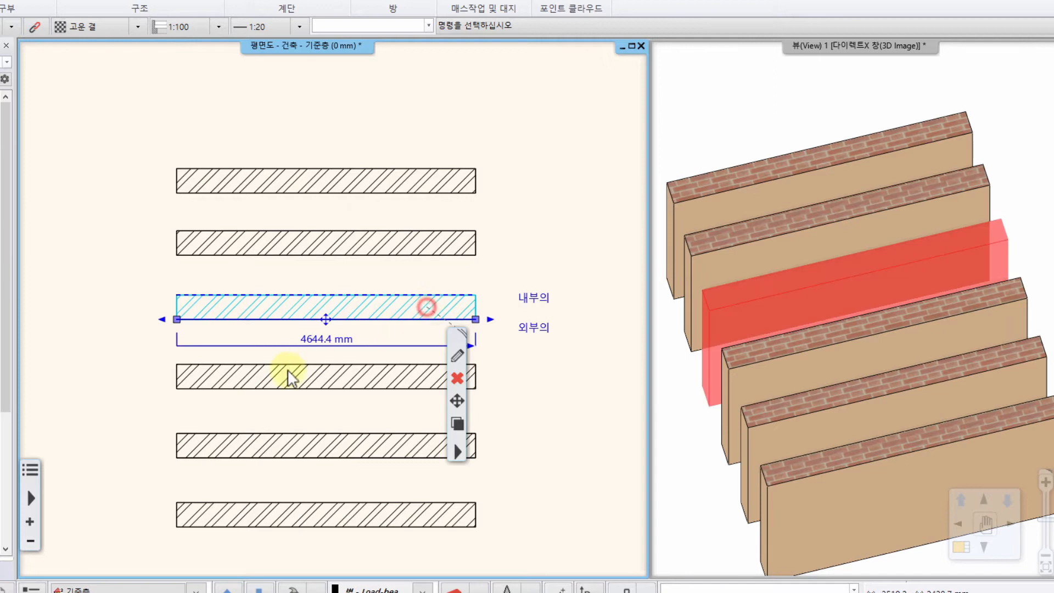
pyautogui.click(534, 489)
pyautogui.moveTo(535, 543); pyautogui.dragTo(388, 376)
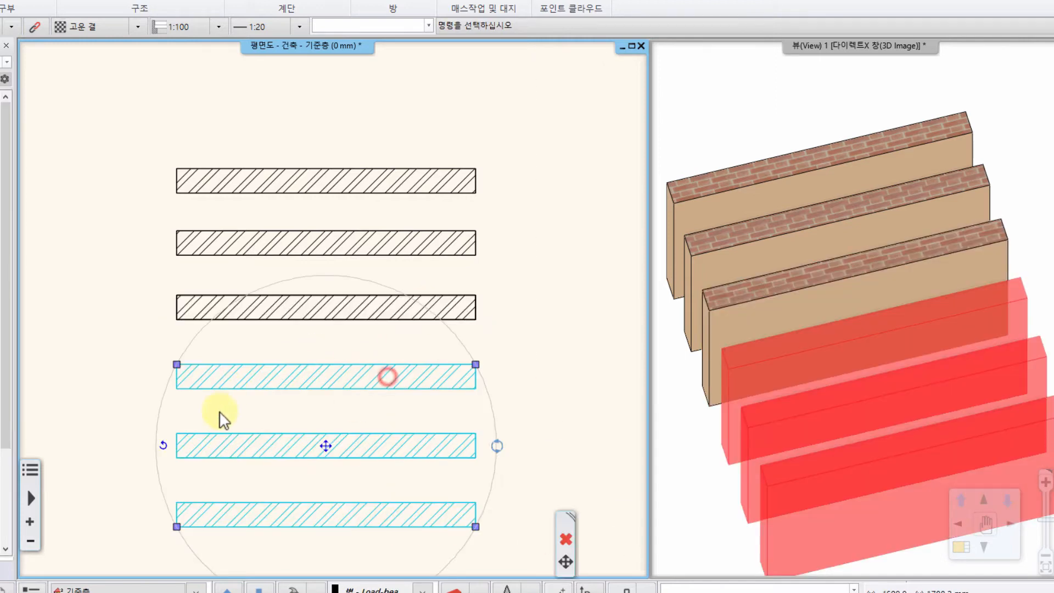
pyautogui.click(416, 343)
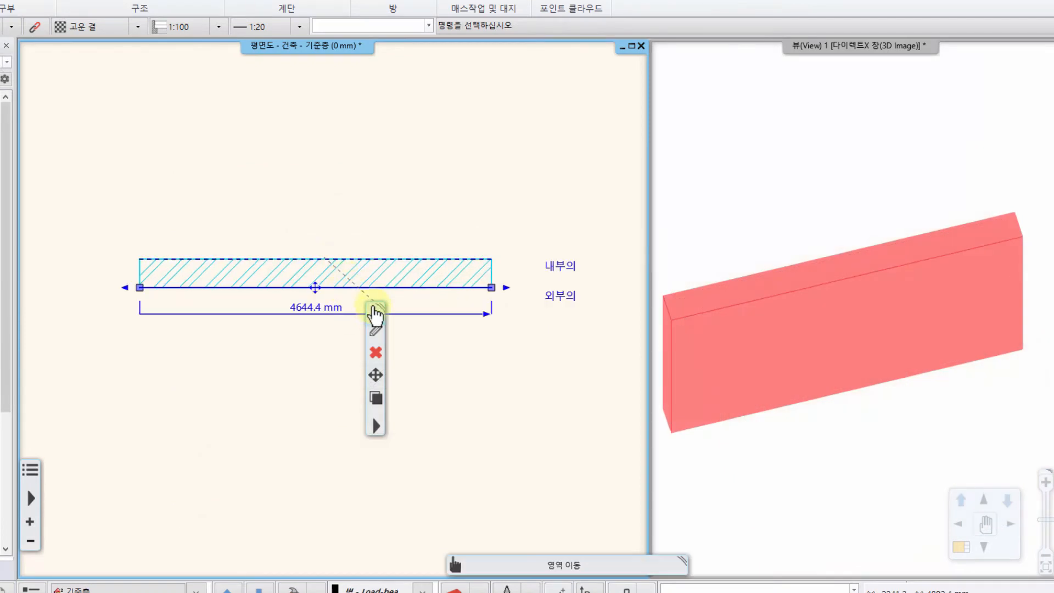
# Step: Extend the single wall's left end with Change Length (길이 변경) to a total wall length of about 5351 mm
pyautogui.moveTo(375, 314); pyautogui.dragTo(416, 90)
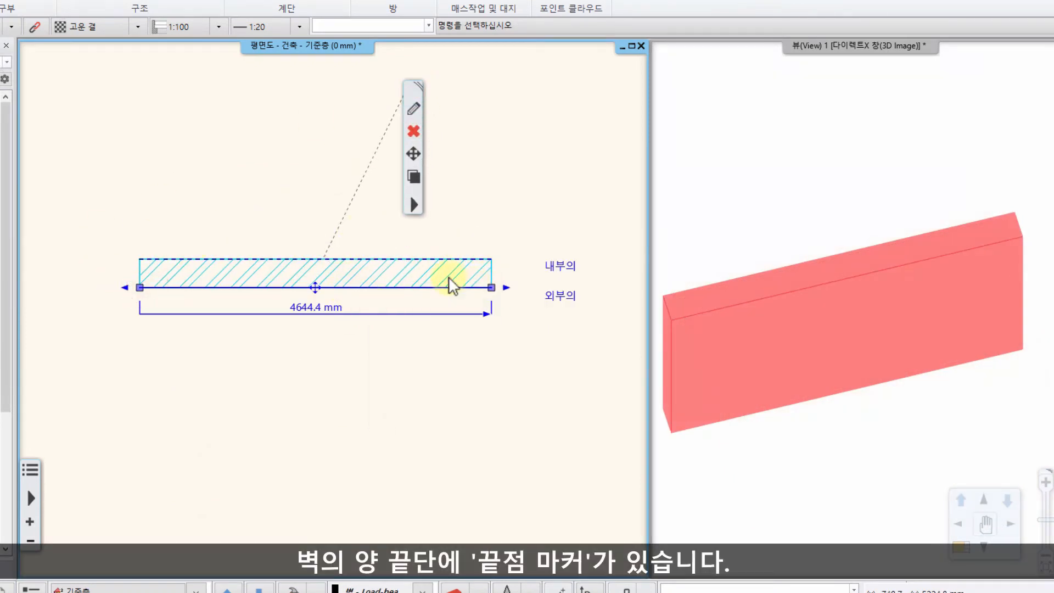
pyautogui.click(140, 288)
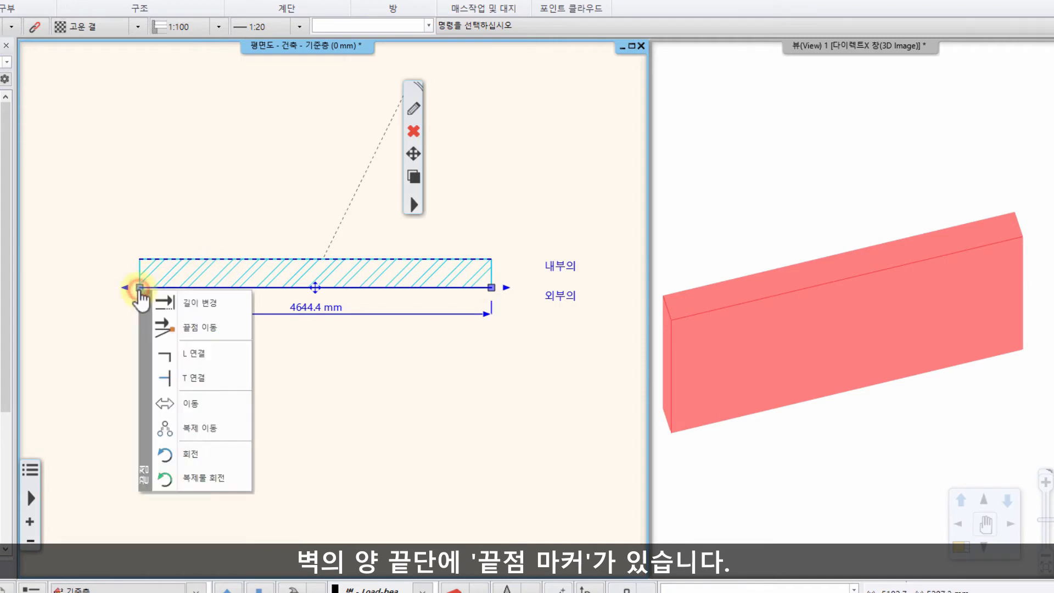
pyautogui.click(223, 302)
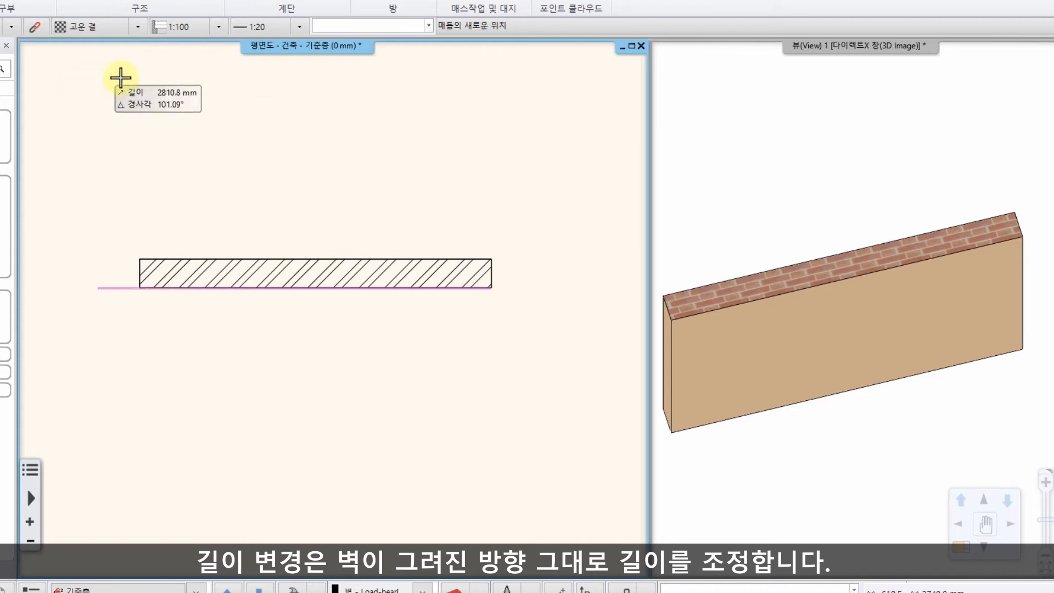
pyautogui.click(86, 94)
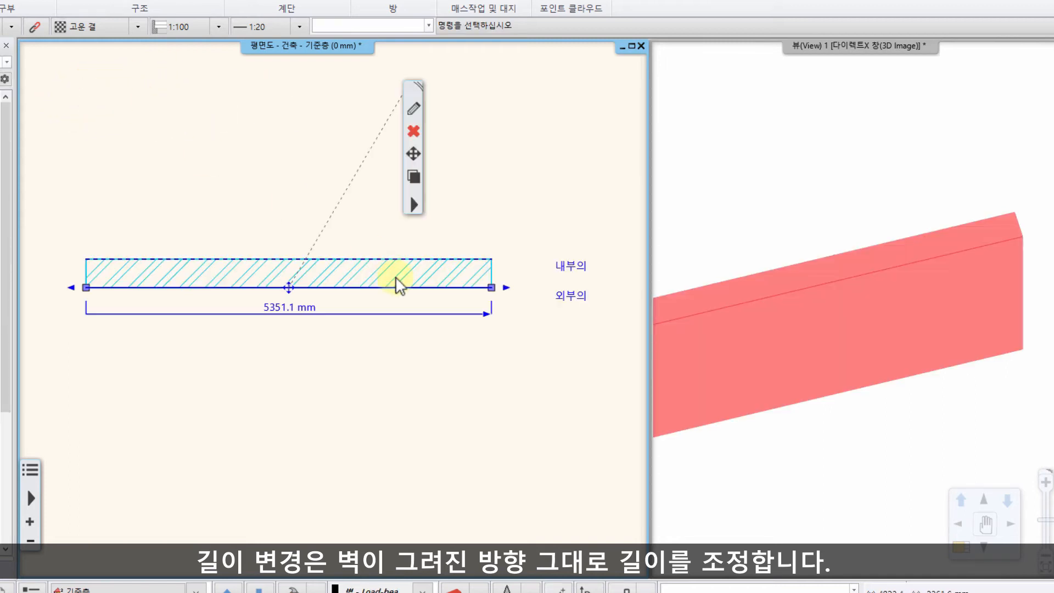
# Step: Extend the wall's right end with Change Length (길이 변경) to a total wall length of about 6394 mm
pyautogui.click(492, 287)
pyautogui.click(502, 298)
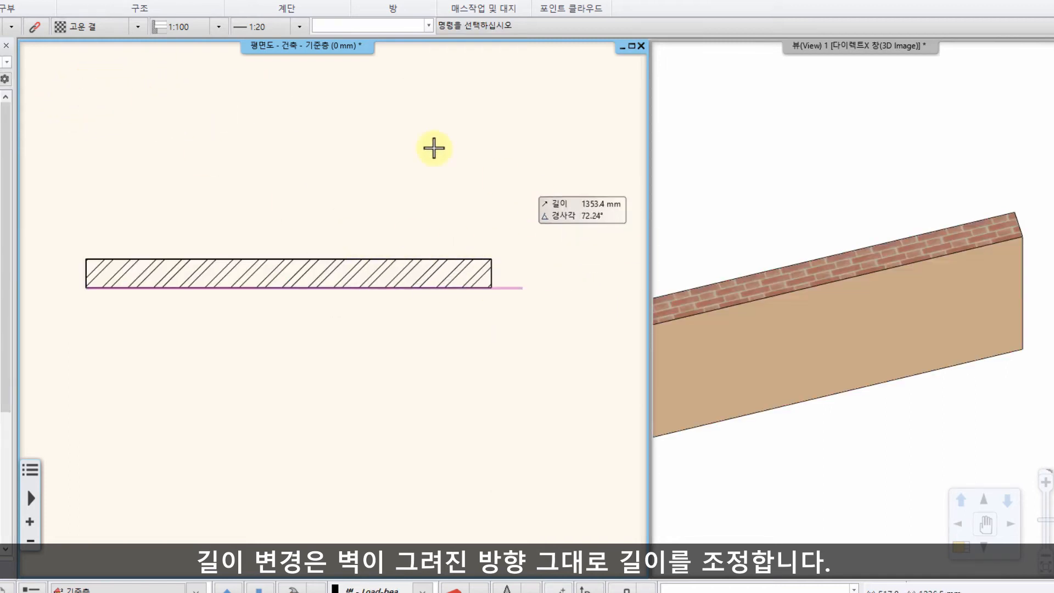
pyautogui.click(570, 116)
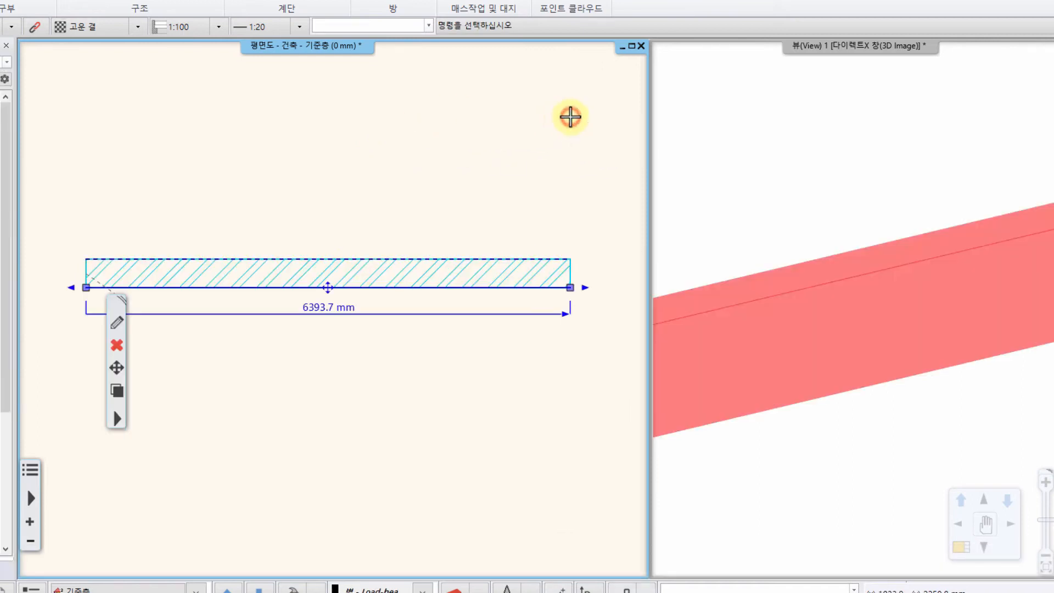
# Step: Move the wall's right endpoint diagonally up with Move Endpoint (끝점 이동), giving a wall about 5157 mm long, and undo it
pyautogui.click(570, 288)
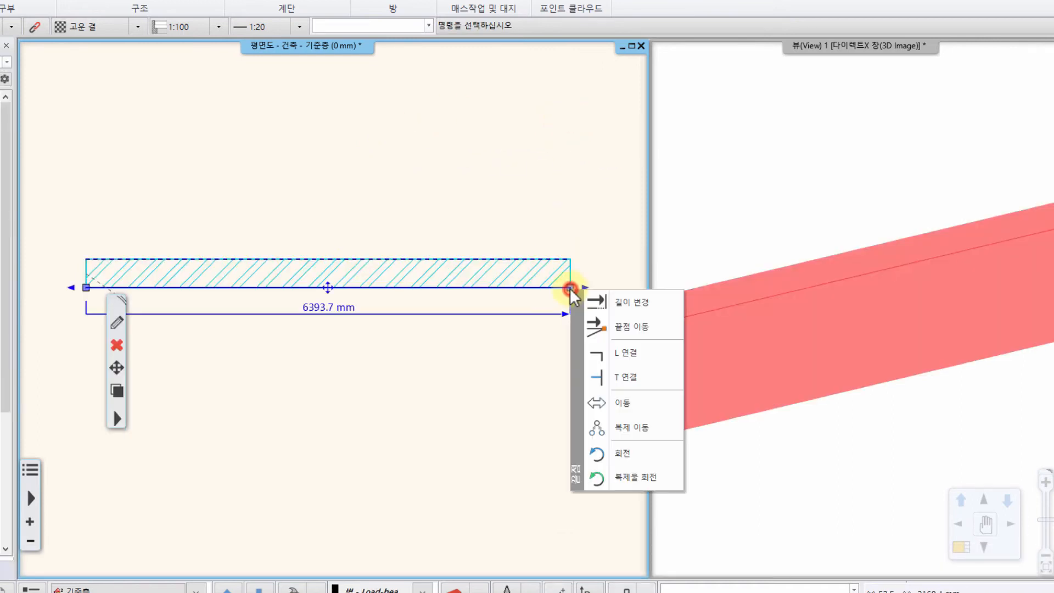
pyautogui.click(631, 328)
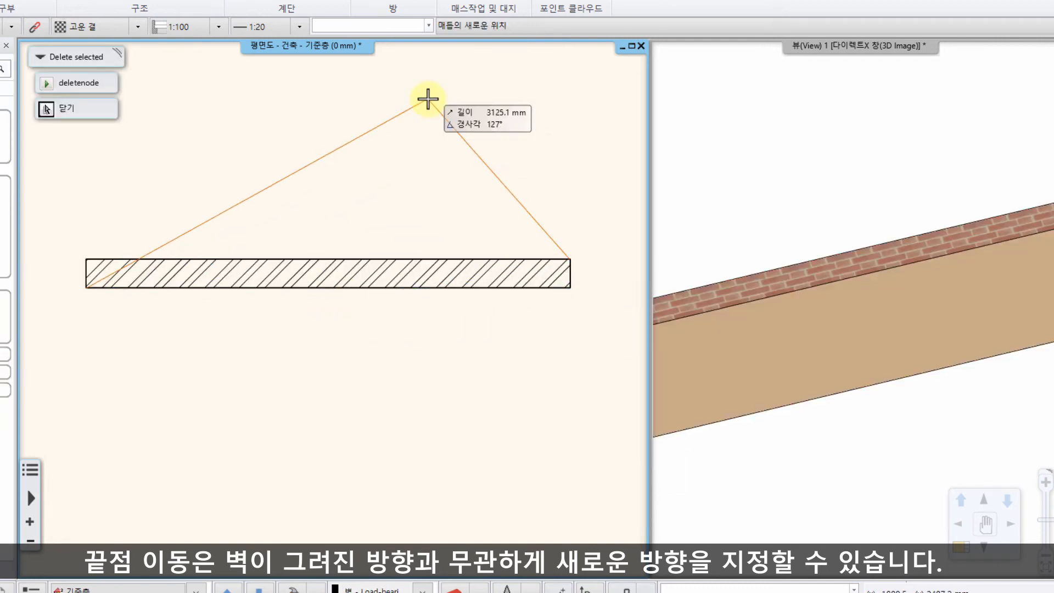
pyautogui.click(428, 99)
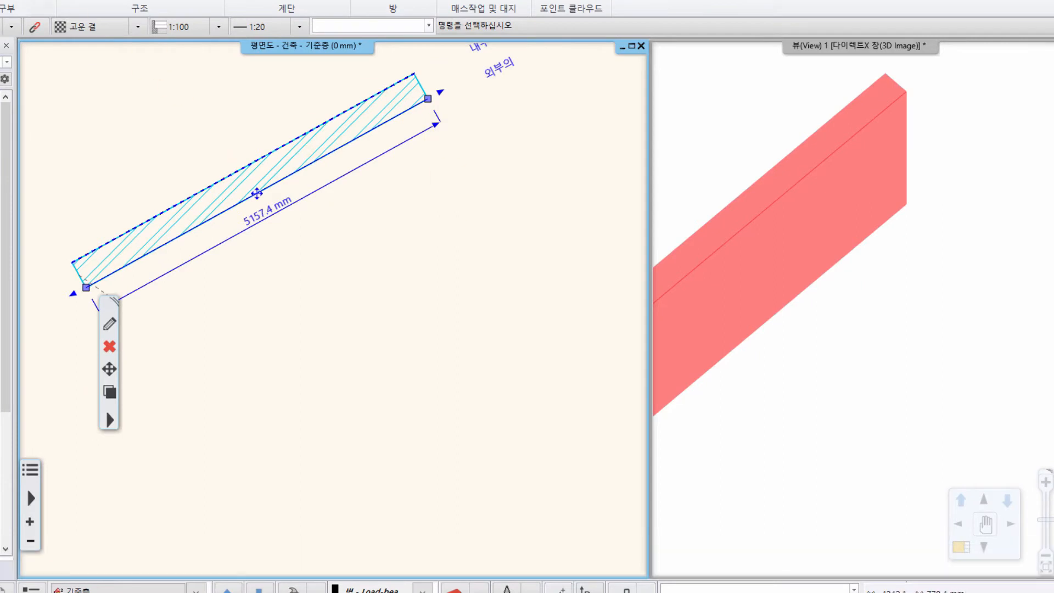
pyautogui.hotkey('ctrl', 'z')
# Step: Rotate (회전) the wall counterclockwise about its right endpoint, using a horizontal reference line as the start of the angle
pyautogui.click(365, 287)
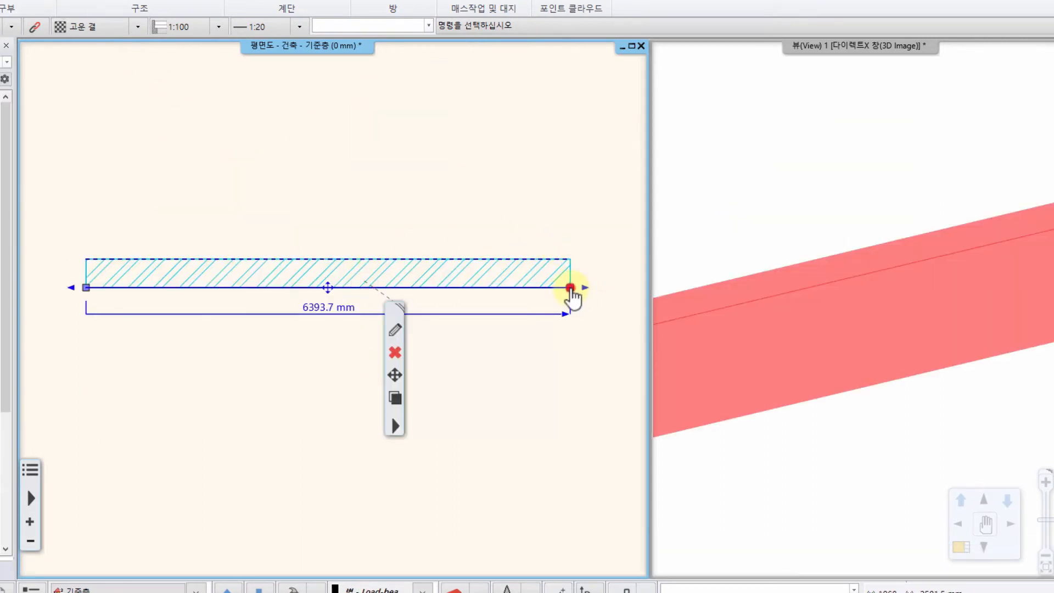
pyautogui.click(571, 287)
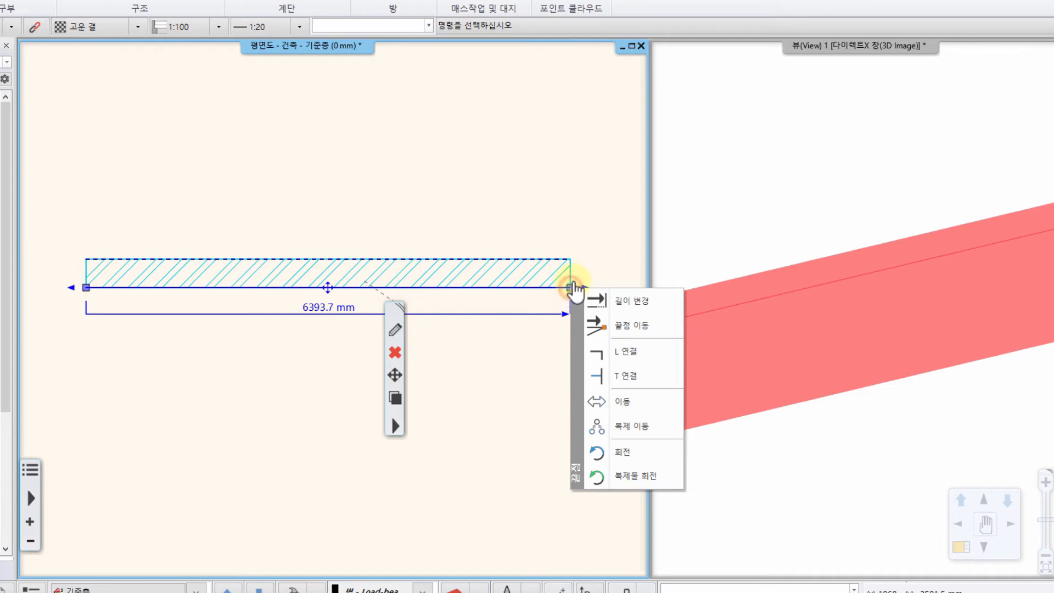
pyautogui.click(622, 451)
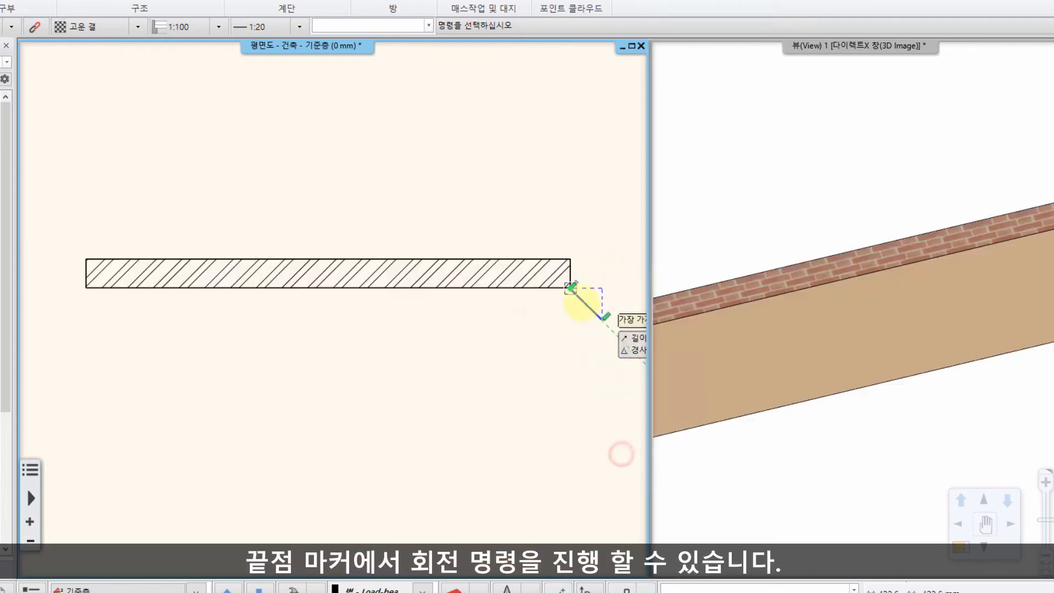
pyautogui.scroll(-2, 505, 317)
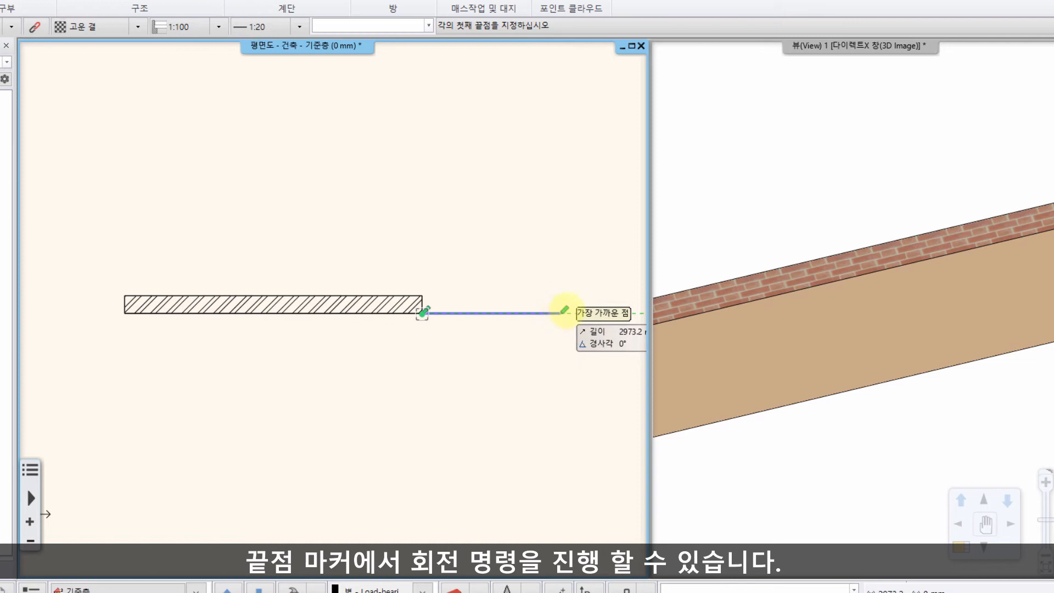
pyautogui.click(568, 313)
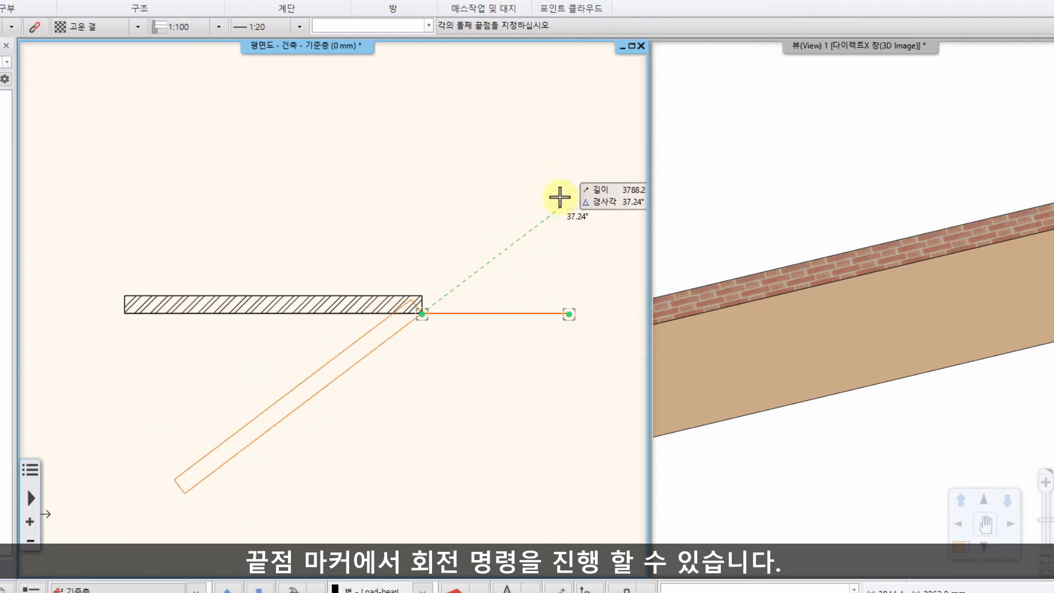
pyautogui.click(545, 165)
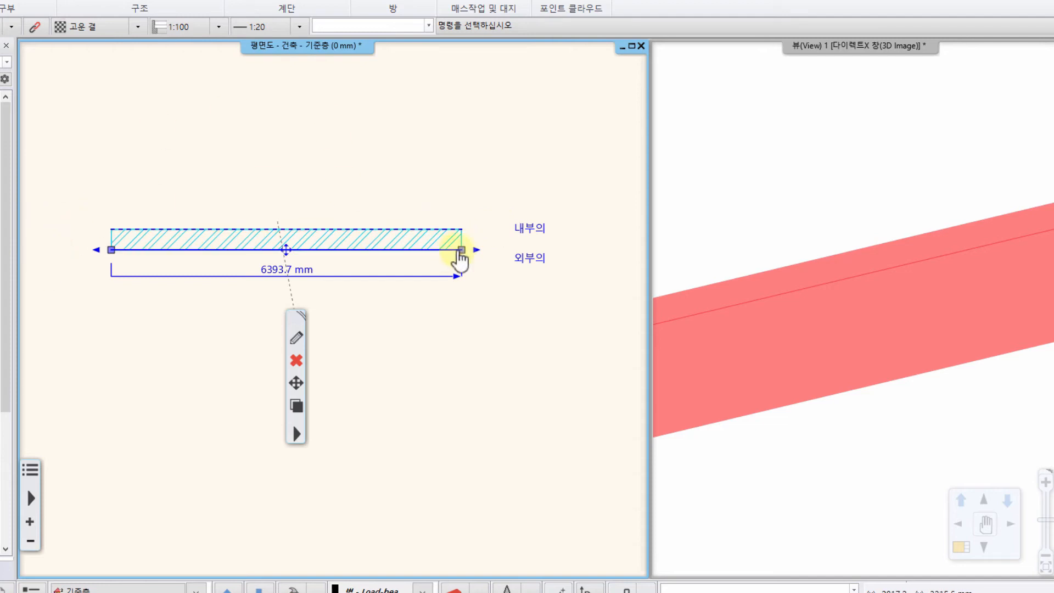
pyautogui.click(461, 250)
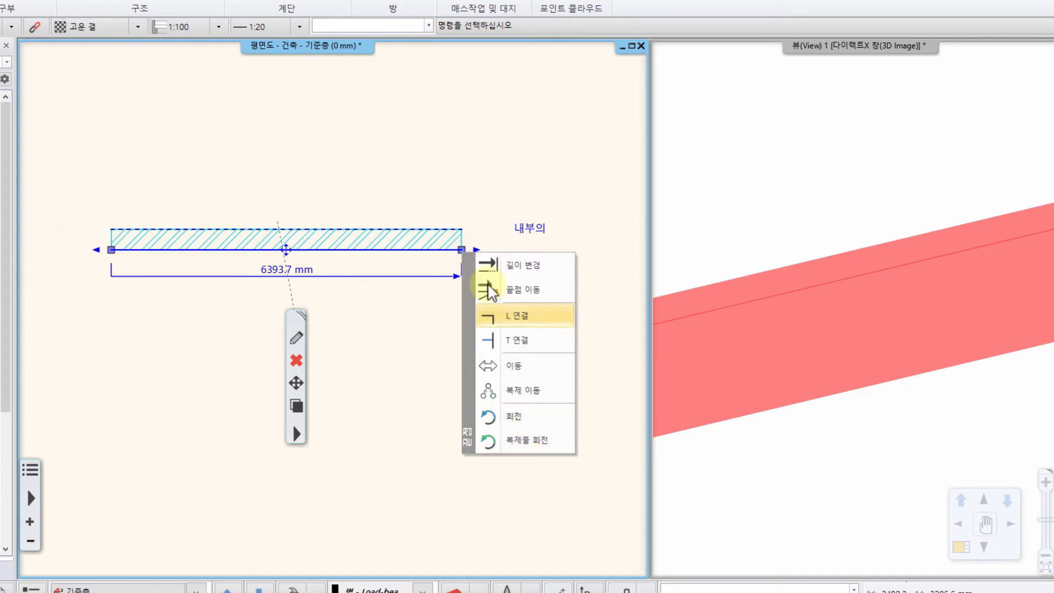
pyautogui.click(461, 174)
# Step: Extend the wall at both ends with its triangular end markers to a total length of about 8874 mm
pyautogui.click(481, 188)
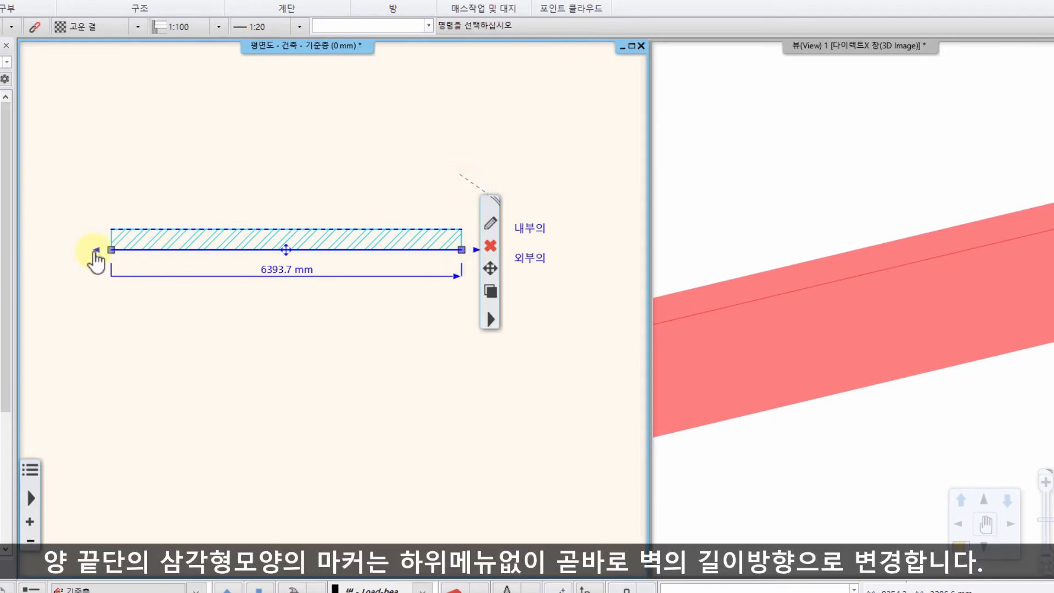
pyautogui.moveTo(490, 204); pyautogui.dragTo(268, 83)
pyautogui.click(477, 250)
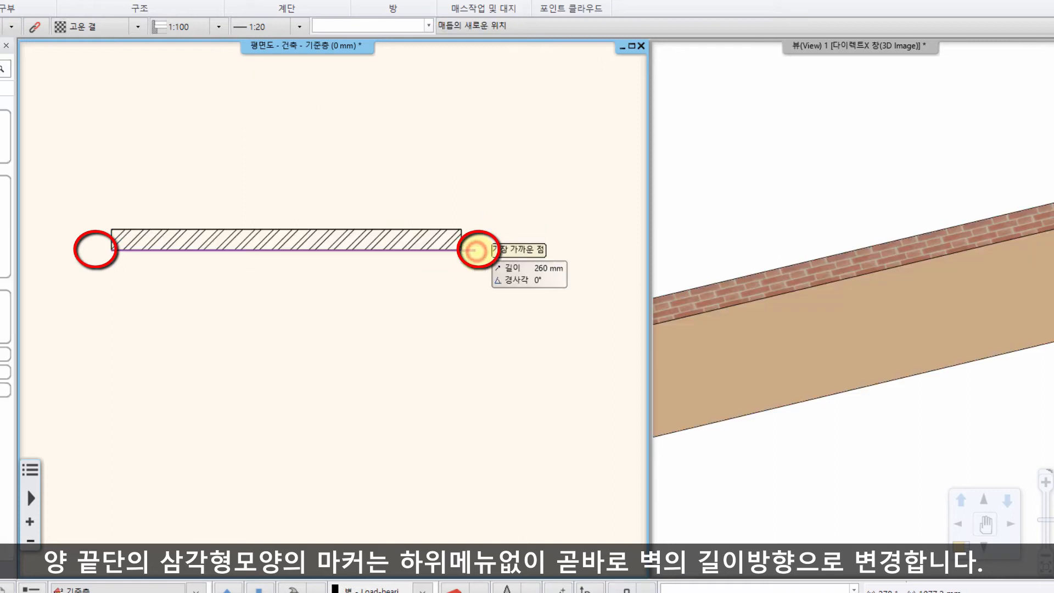
pyautogui.click(569, 250)
pyautogui.click(96, 250)
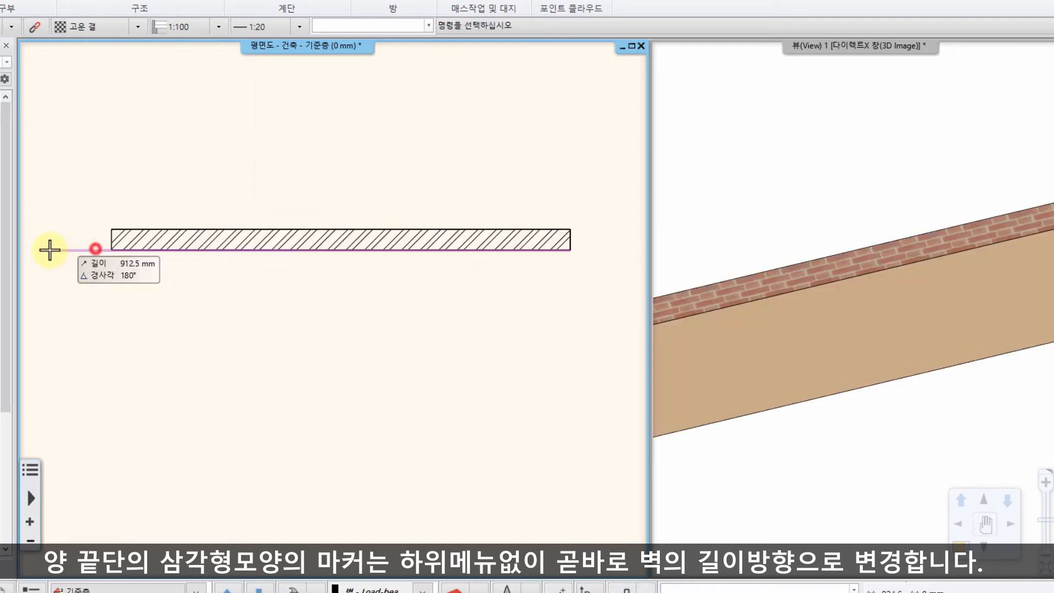
pyautogui.click(85, 248)
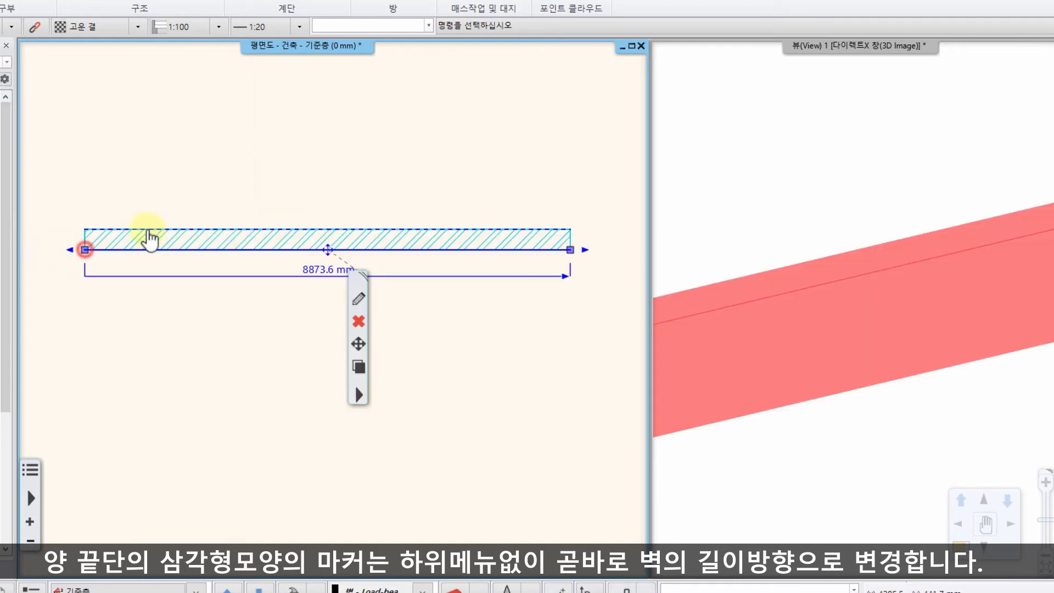
# Step: Shorten the wall from its right end with the triangular marker to a length of about 6126 mm
pyautogui.click(85, 250)
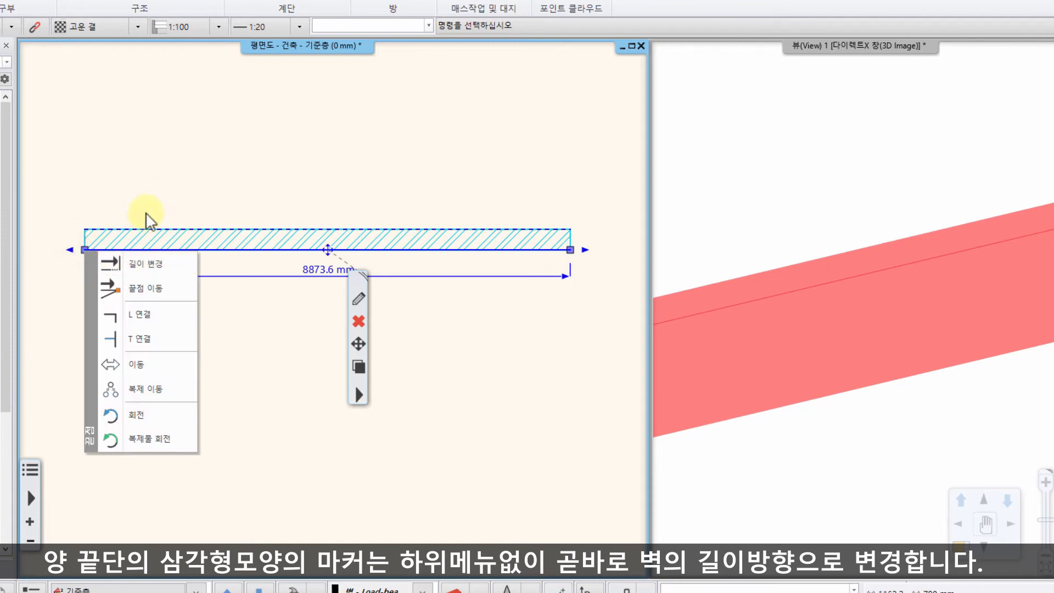
pyautogui.click(584, 250)
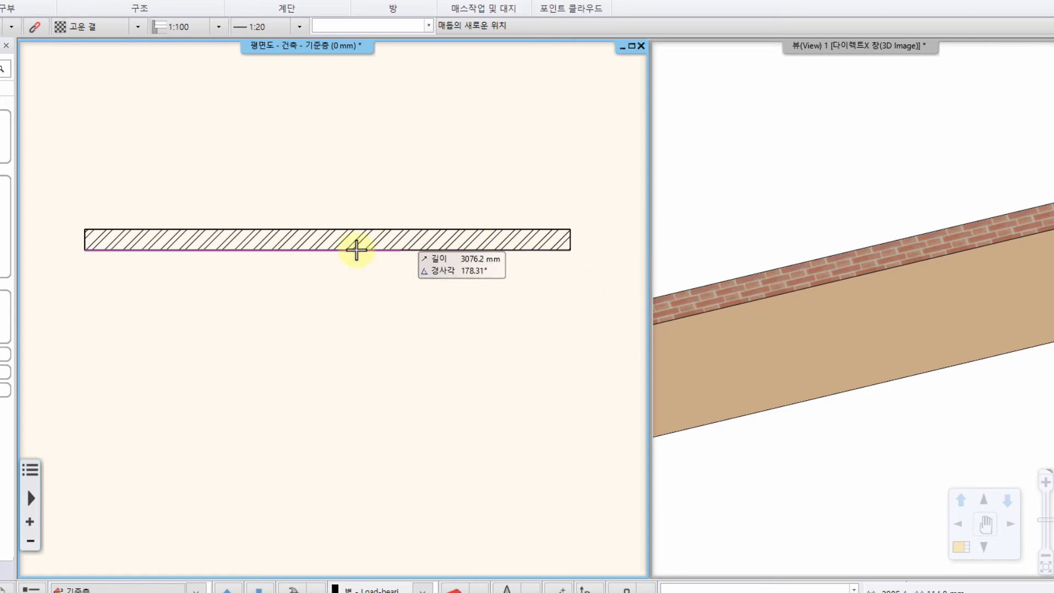
pyautogui.click(422, 247)
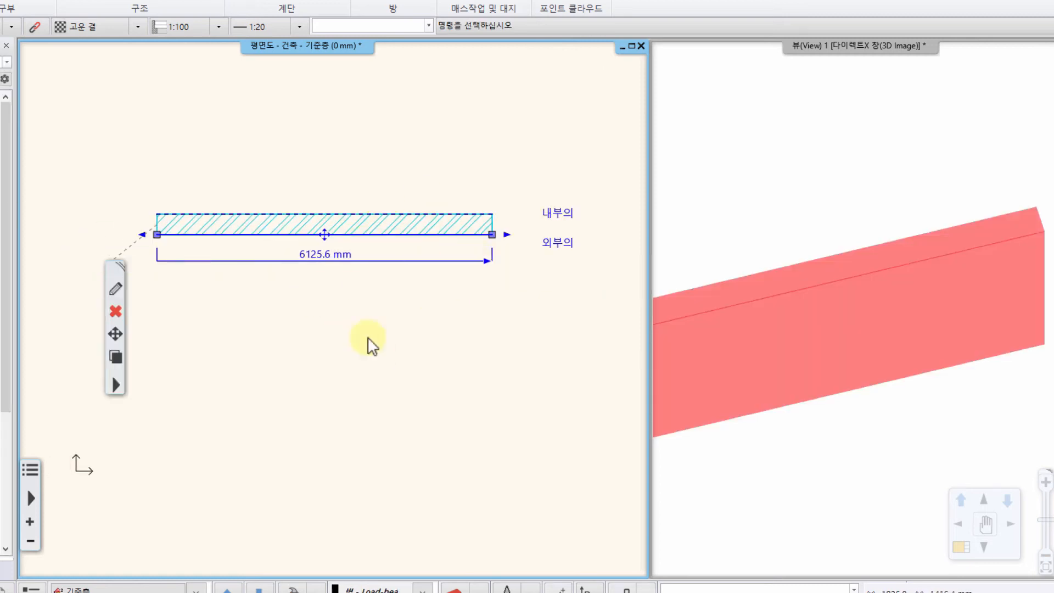
# Step: Set the wall's length to 5000 mm through its dimension marker
pyautogui.moveTo(351, 305); pyautogui.dragTo(351, 344, button='middle')
pyautogui.scroll(1, 351, 359)
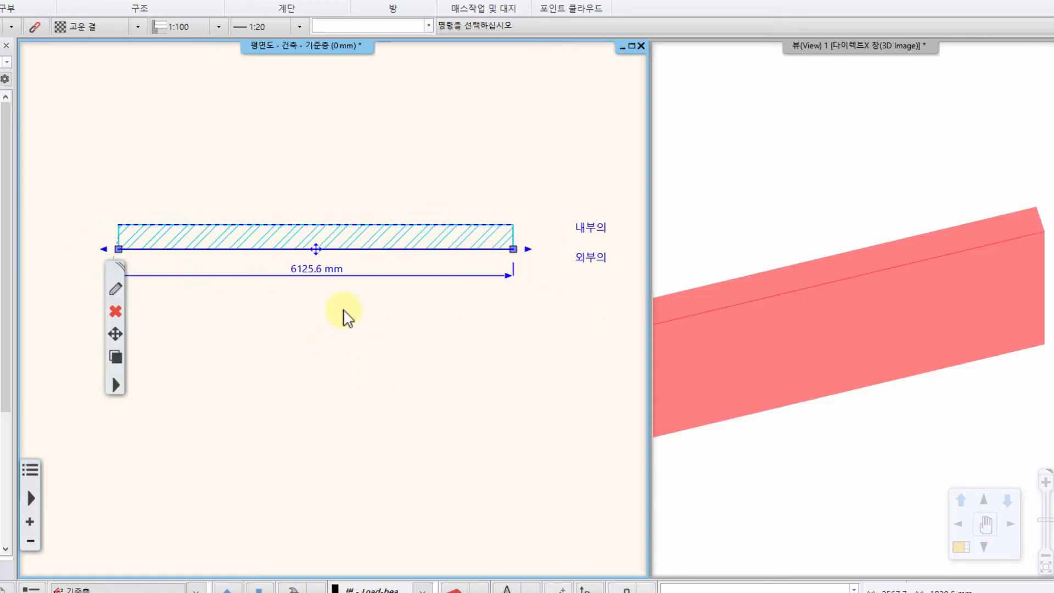
pyautogui.moveTo(338, 285); pyautogui.dragTo(403, 308, button='middle')
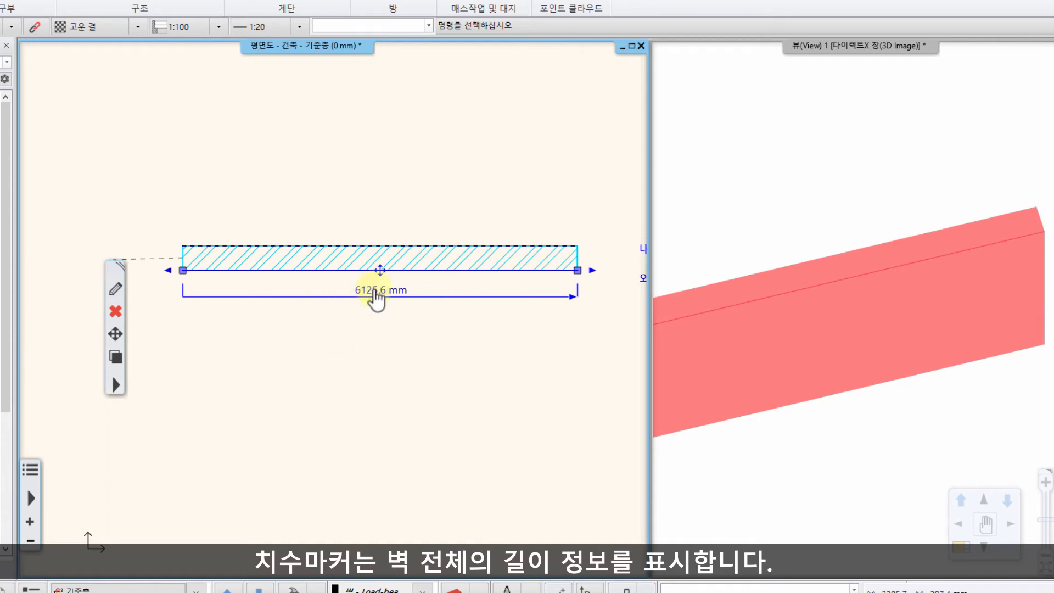
pyautogui.click(378, 292)
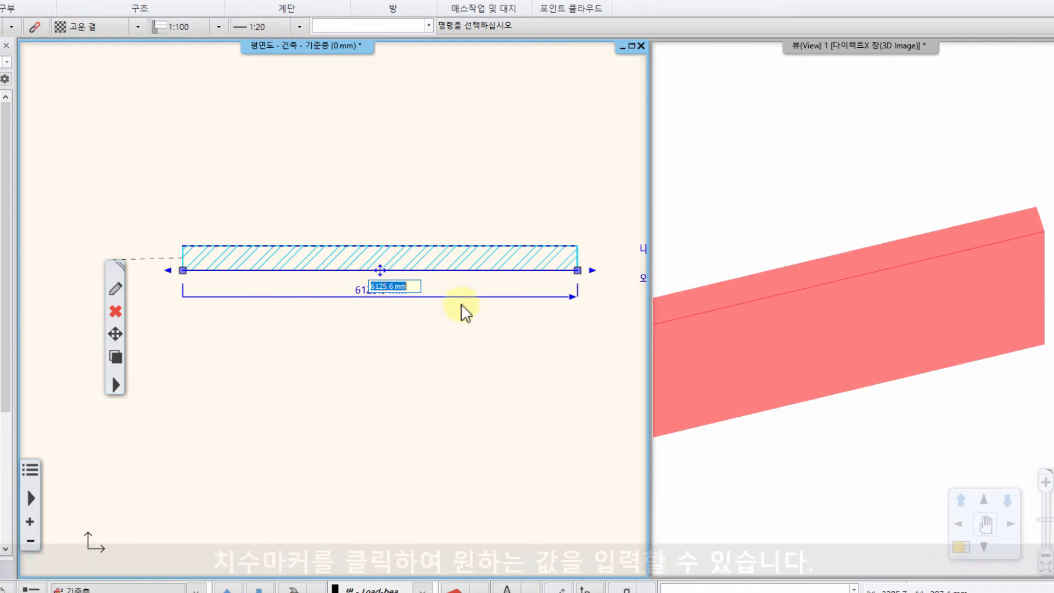
pyautogui.write('500')
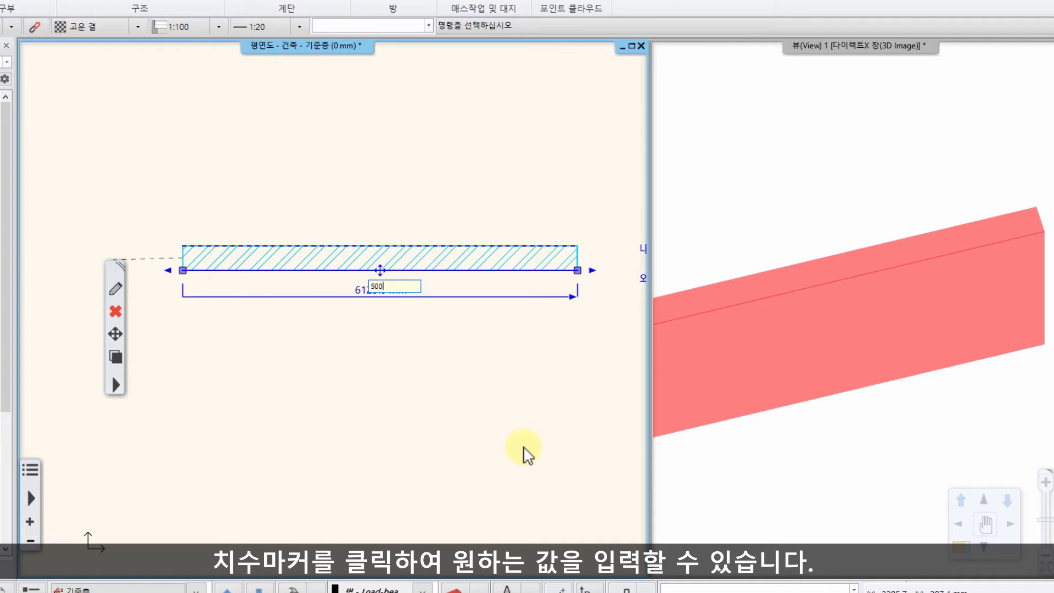
pyautogui.write('0')
pyautogui.press('Return')
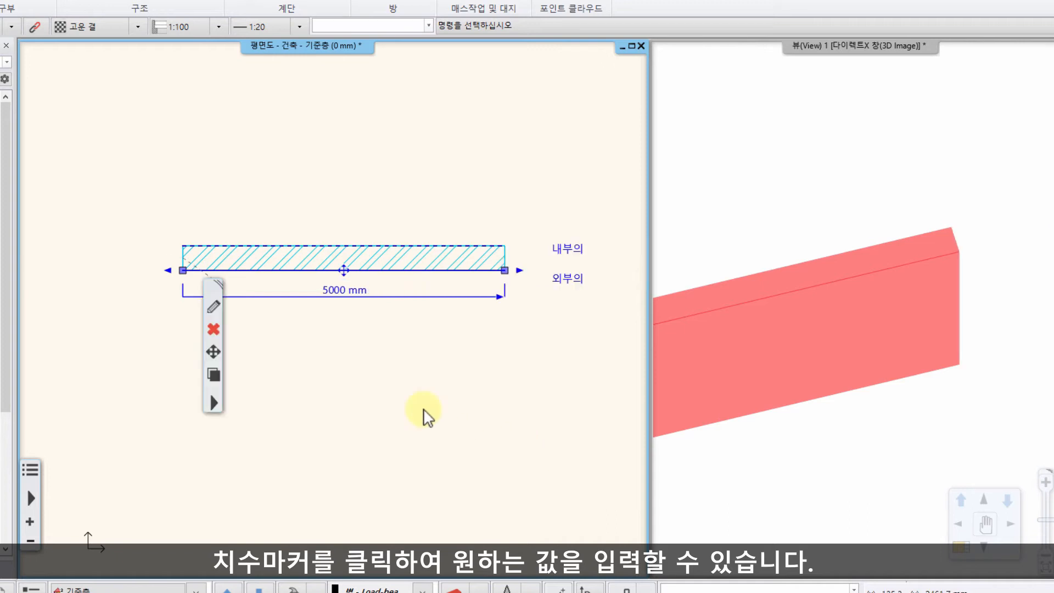
# Step: Reverse the dimension marker's direction toward the wall's left end and set the wall's length to 6000 mm
pyautogui.moveTo(220, 285); pyautogui.dragTo(257, 352)
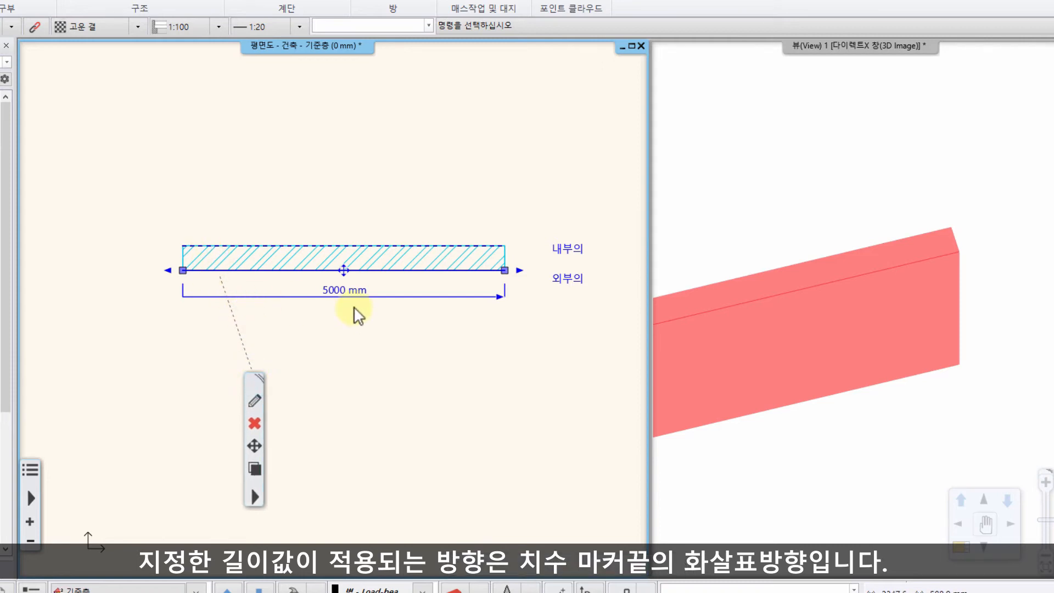
pyautogui.click(498, 300)
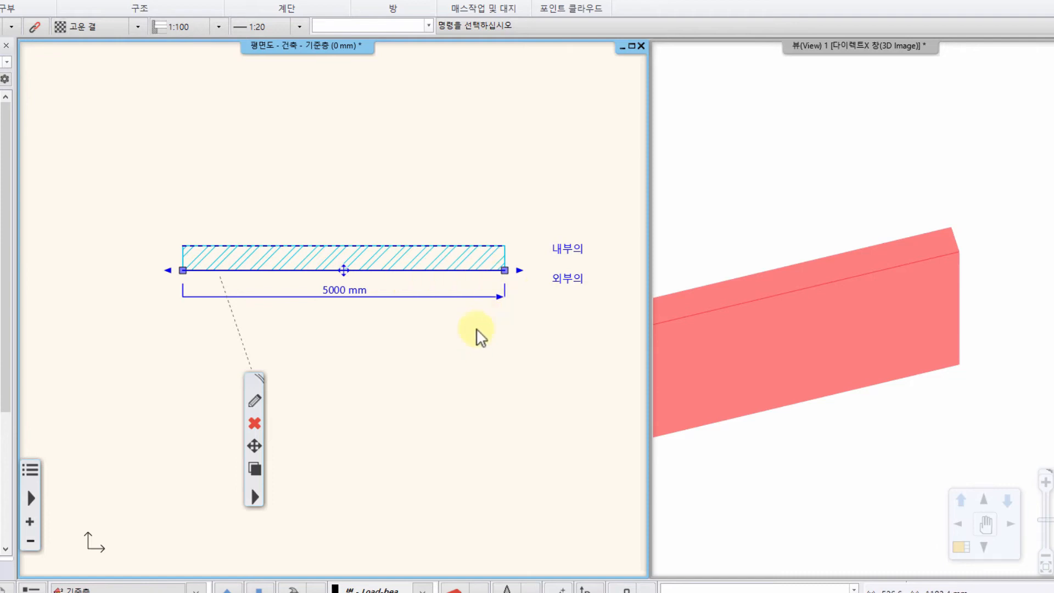
pyautogui.click(498, 297)
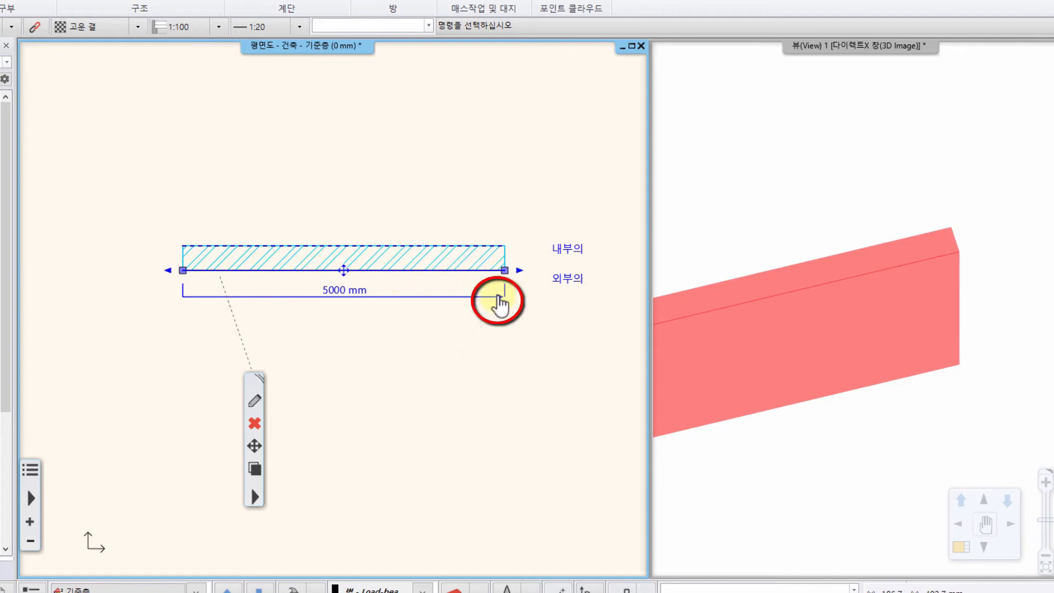
pyautogui.click(186, 291)
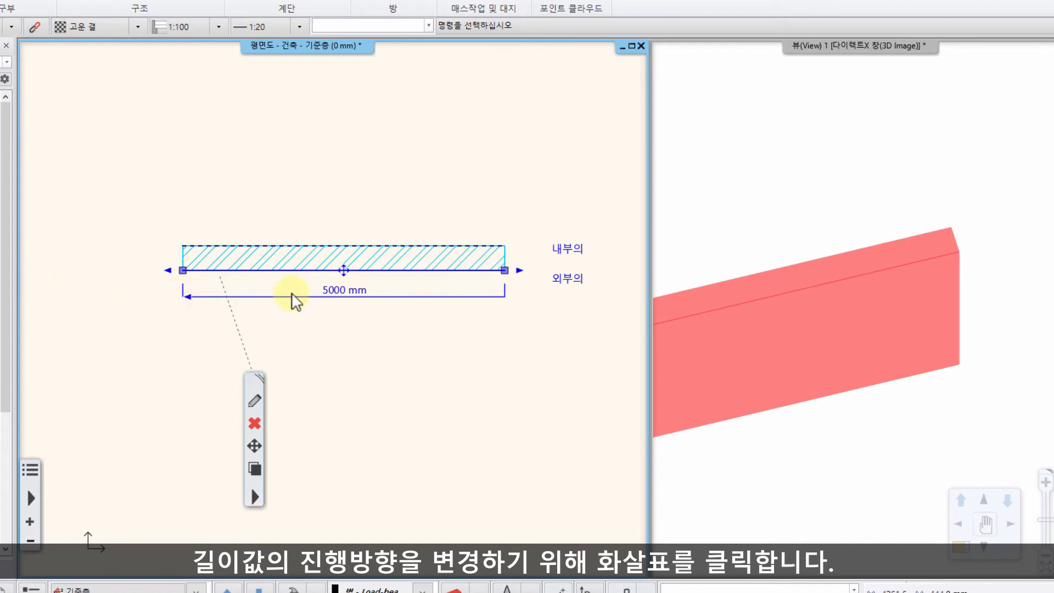
pyautogui.click(341, 291)
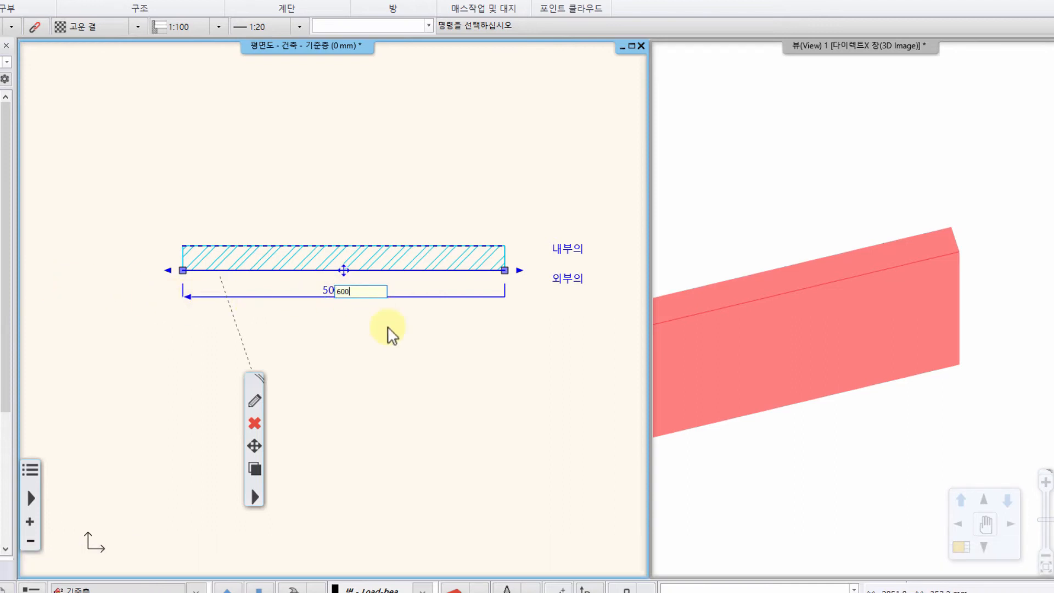
pyautogui.press('Return')
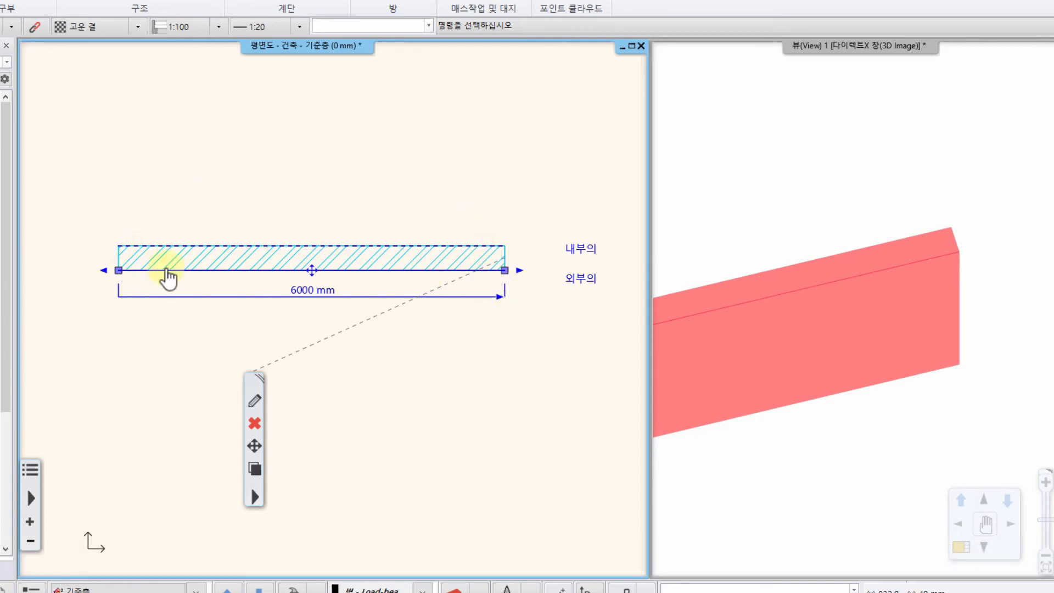
# Step: Insert an endpoint (끝점 삽입) above the wall, making a left segment about 2794 mm long, select each segment, and undo the split
pyautogui.click(246, 271)
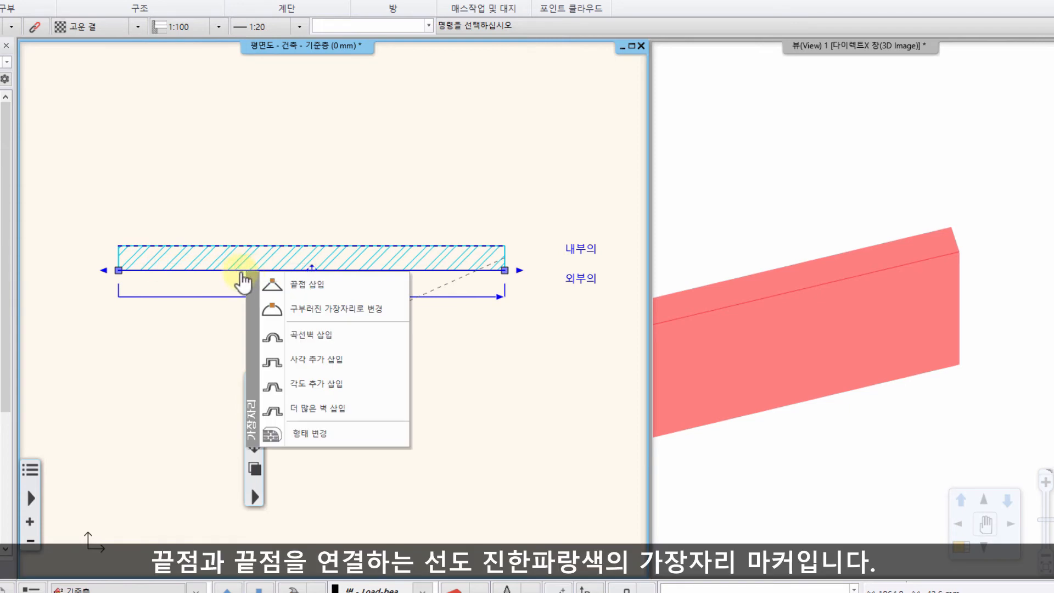
pyautogui.click(326, 294)
pyautogui.click(262, 193)
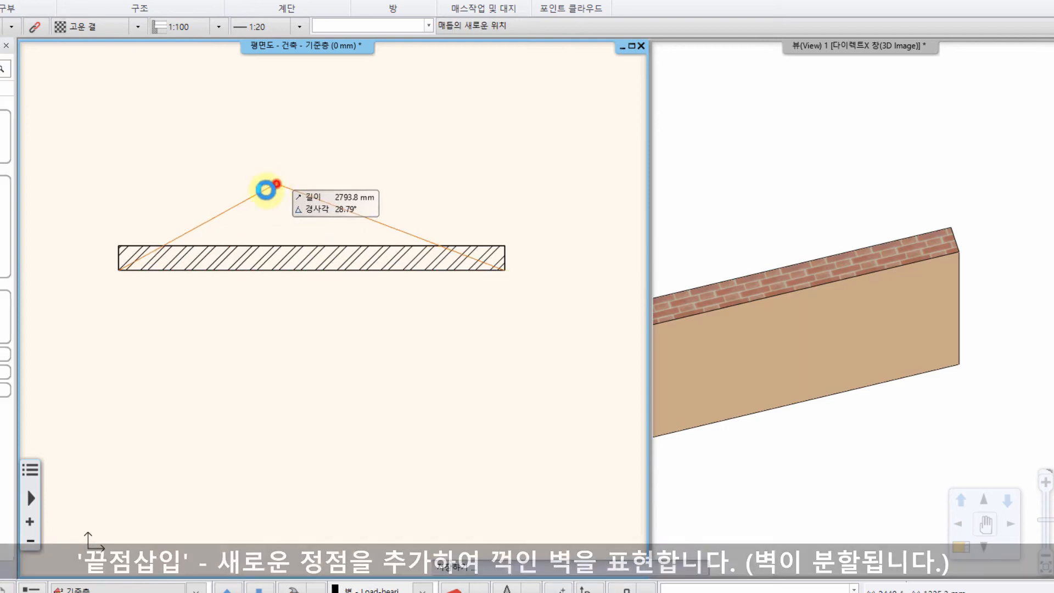
pyautogui.click(192, 223)
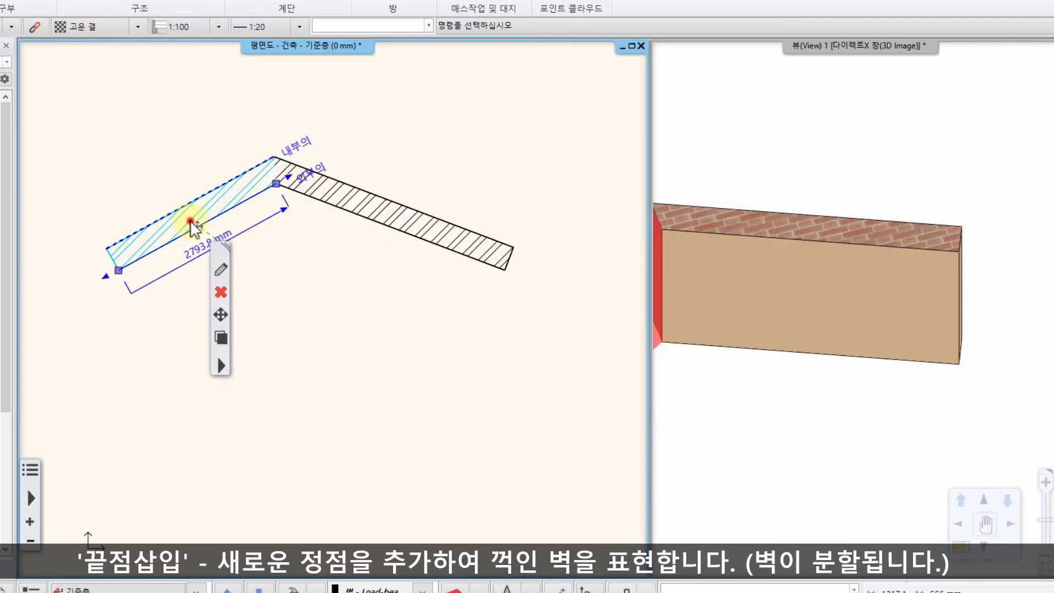
pyautogui.click(387, 212)
pyautogui.click(208, 193)
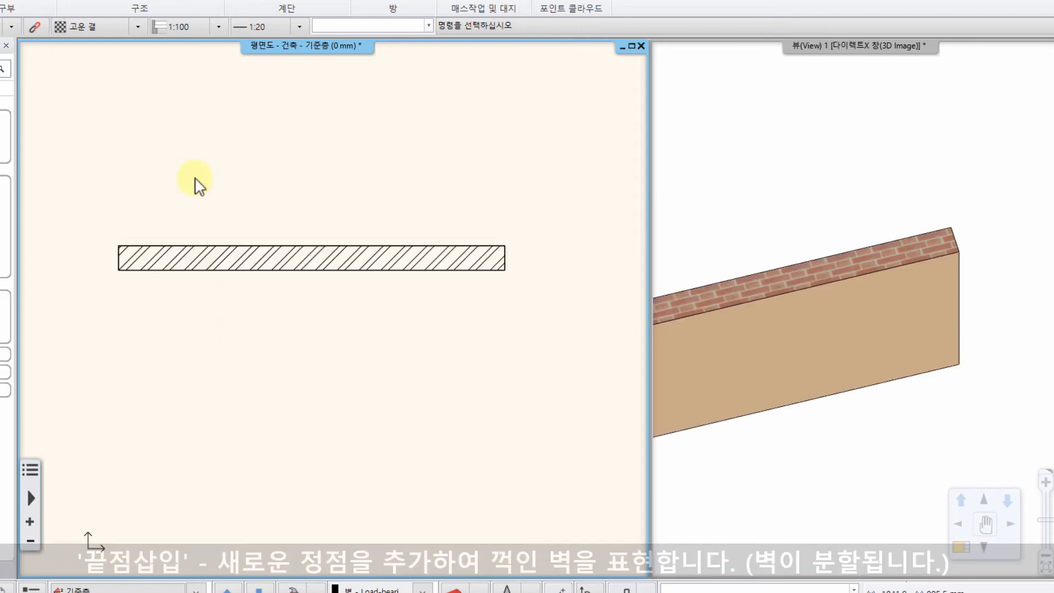
# Step: Change the wall's lower edge to a curved one (구부러진 가장자리로 변경) bulging upward at a radius of about 5699 mm, and undo it
pyautogui.click(244, 270)
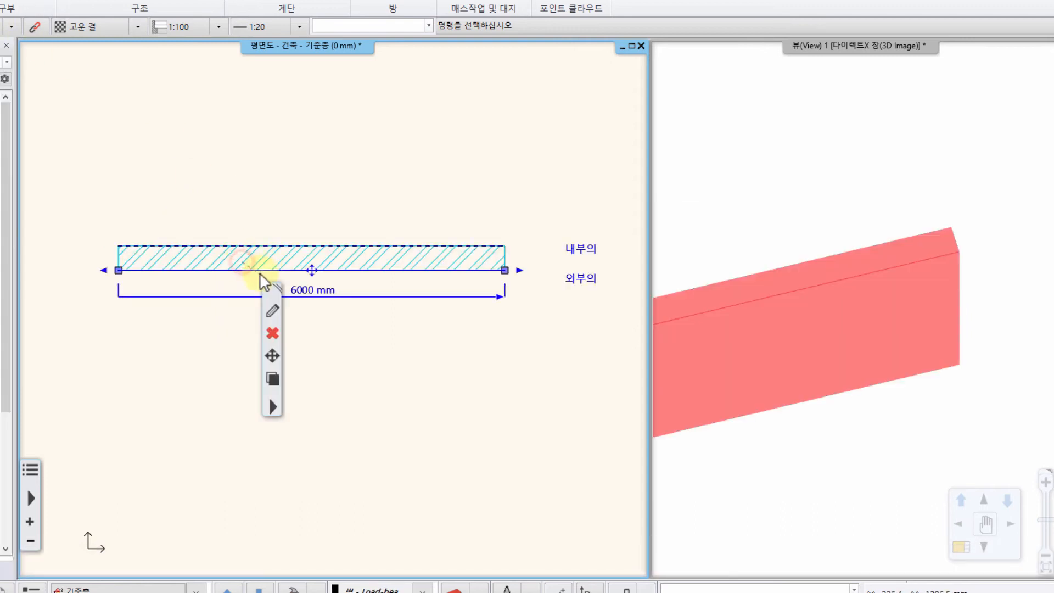
pyautogui.click(259, 272)
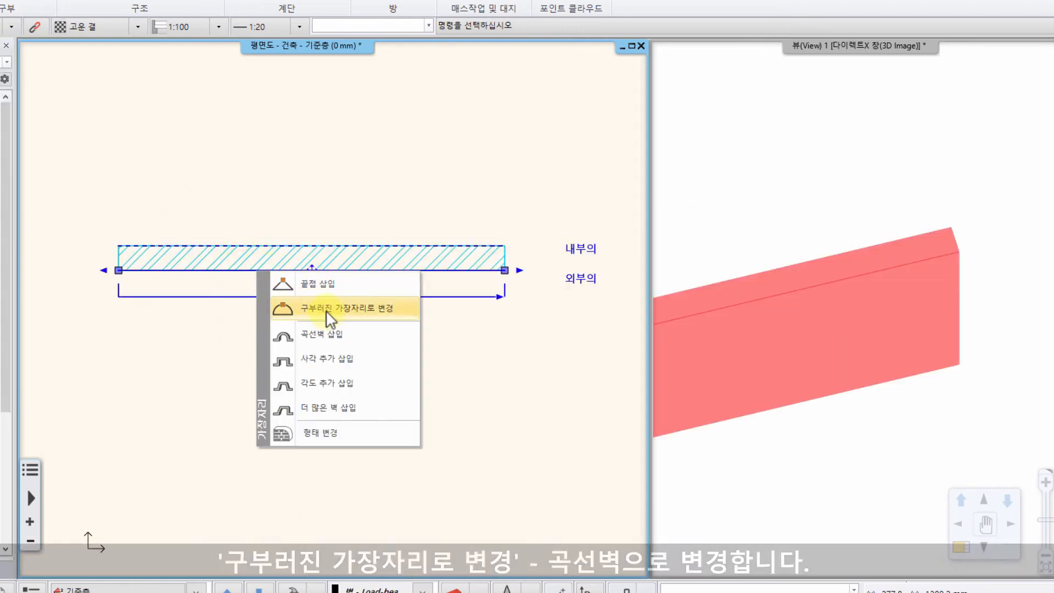
pyautogui.click(330, 312)
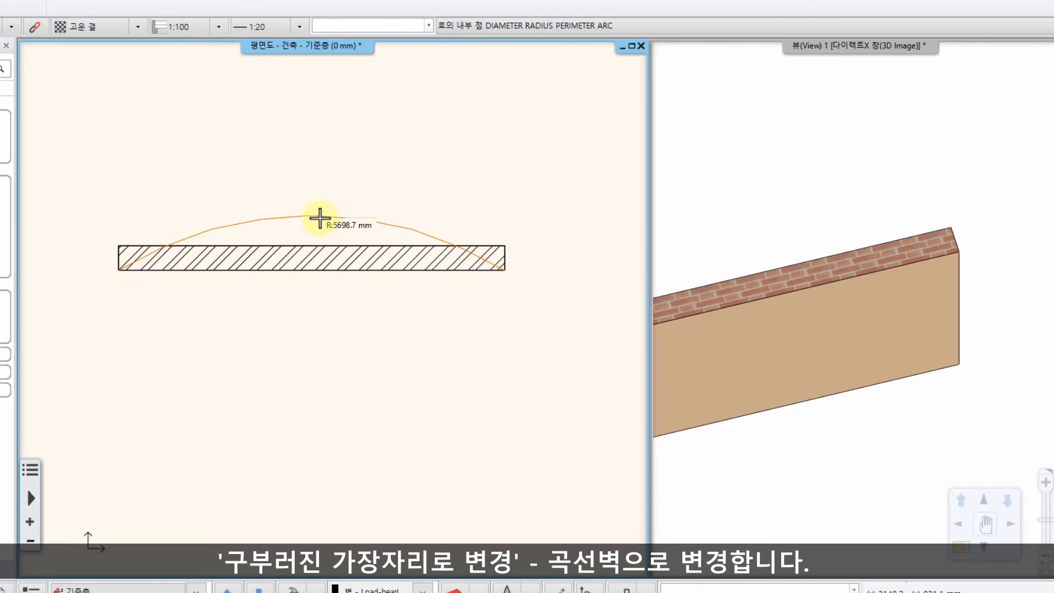
pyautogui.click(318, 223)
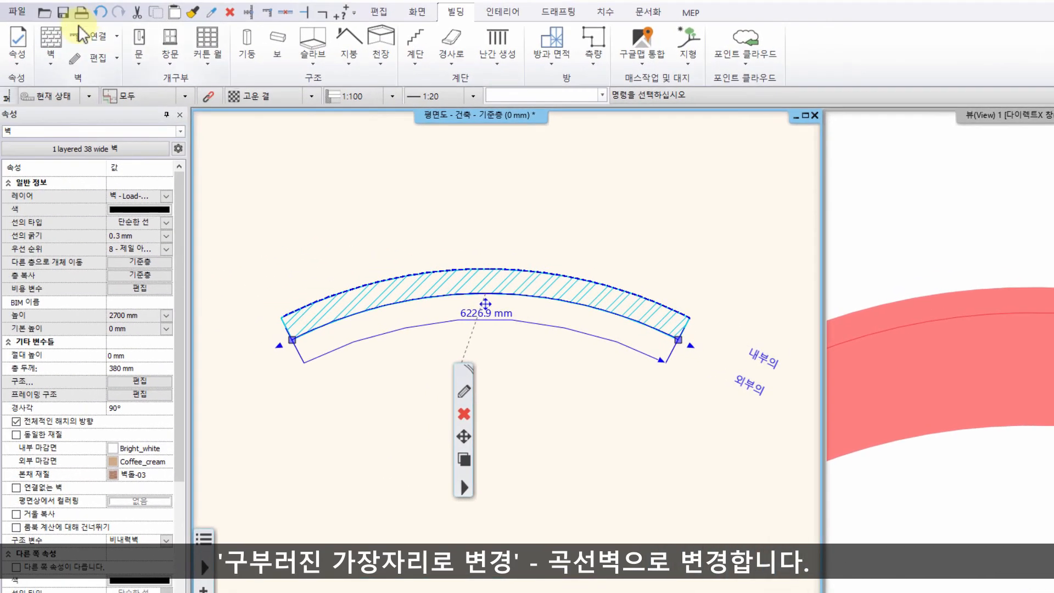
pyautogui.click(100, 10)
# Step: Curve the wall by its edge marker with a 3500 mm radius, choosing the shallow arc above it, and undo the change
pyautogui.click(548, 323)
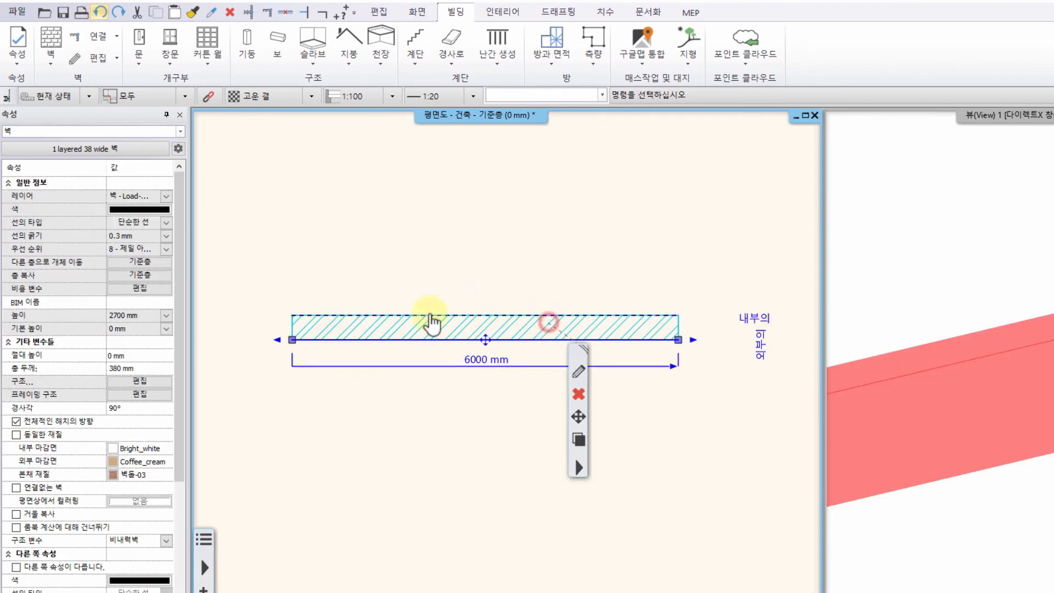
pyautogui.click(420, 339)
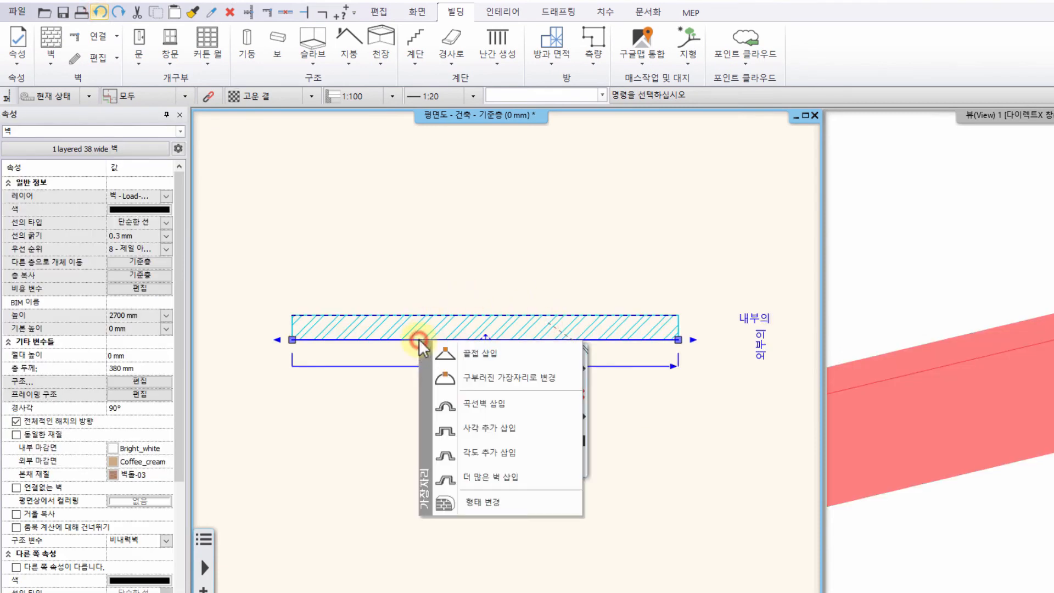
pyautogui.click(490, 379)
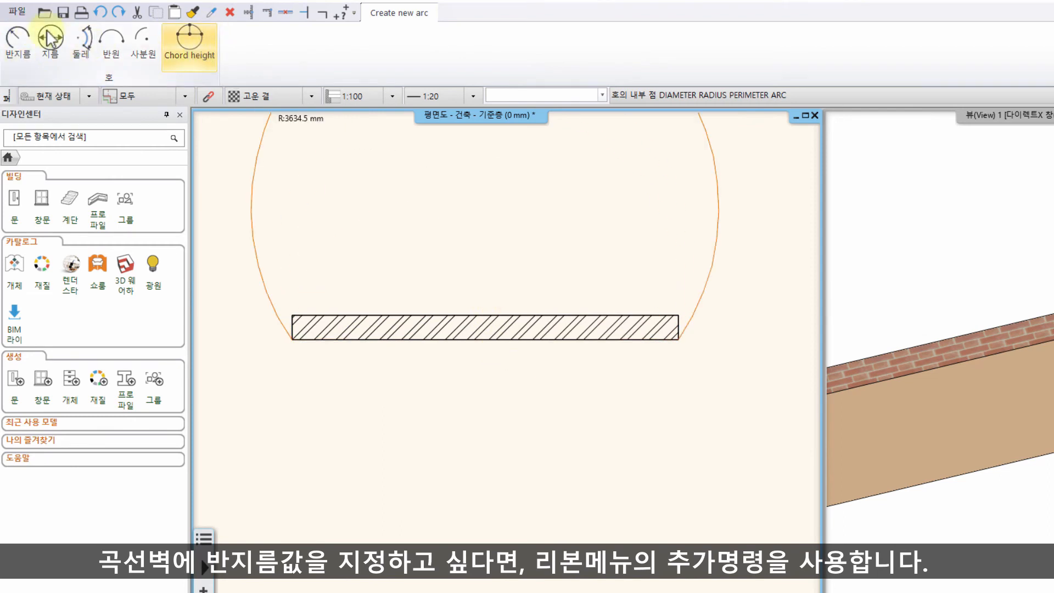
pyautogui.click(16, 39)
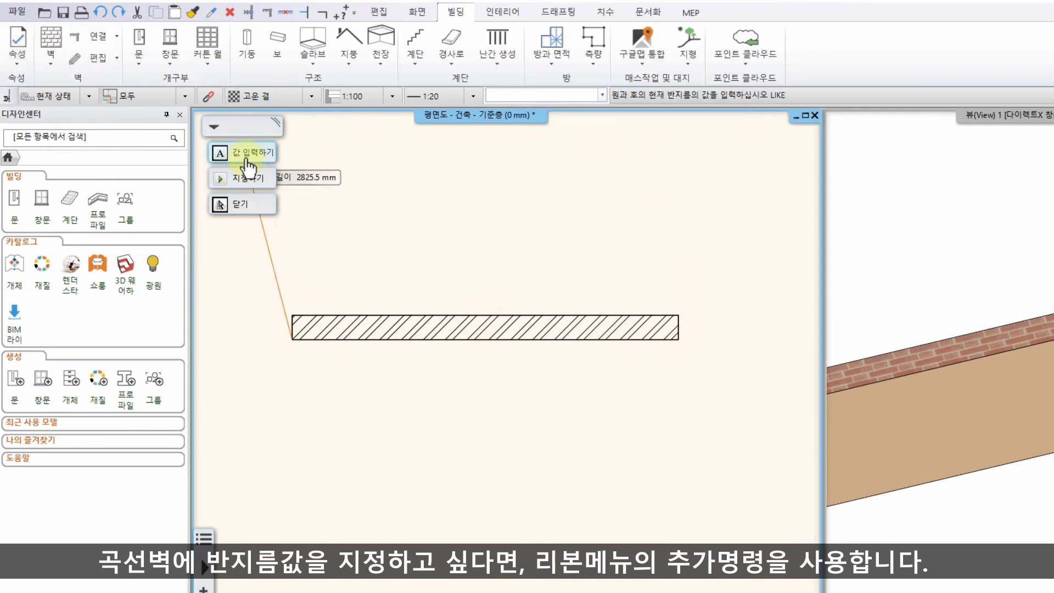
pyautogui.click(237, 154)
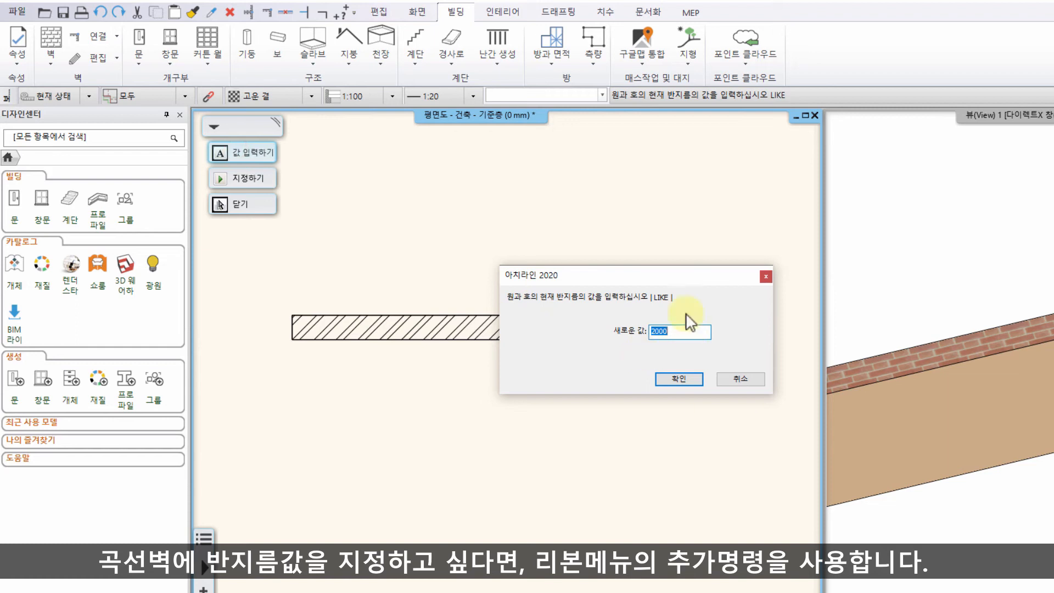
pyautogui.write('350')
pyautogui.click(679, 379)
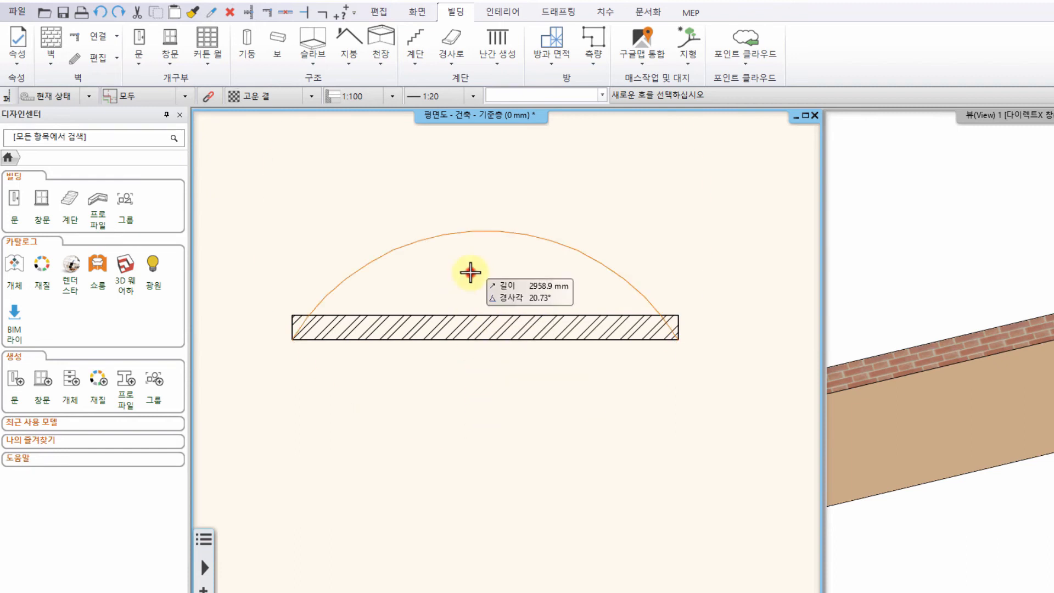
pyautogui.click(471, 272)
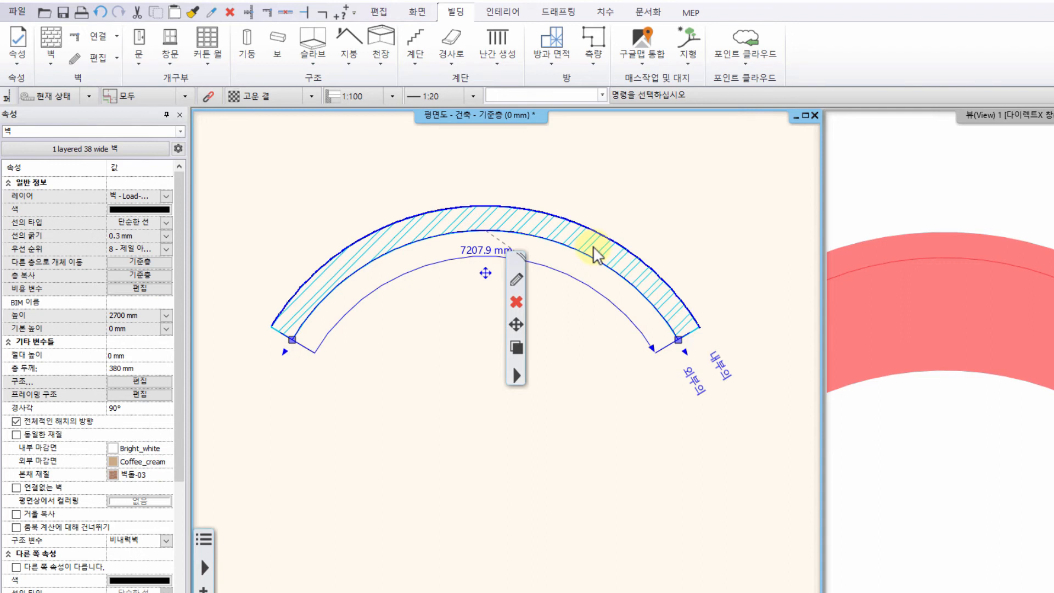
pyautogui.click(534, 321)
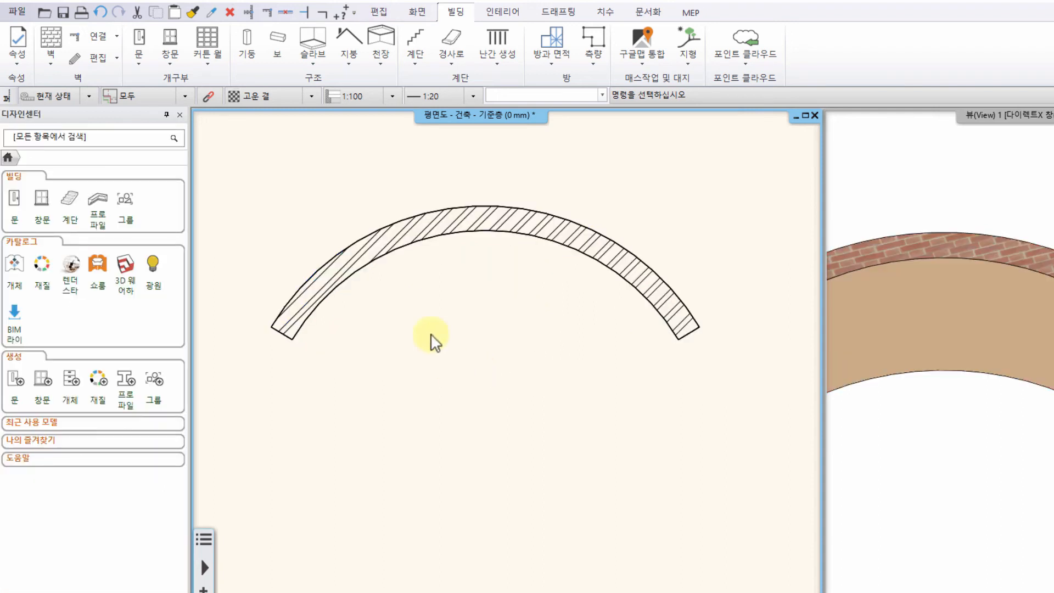
pyautogui.hotkey('ctrl', 'z')
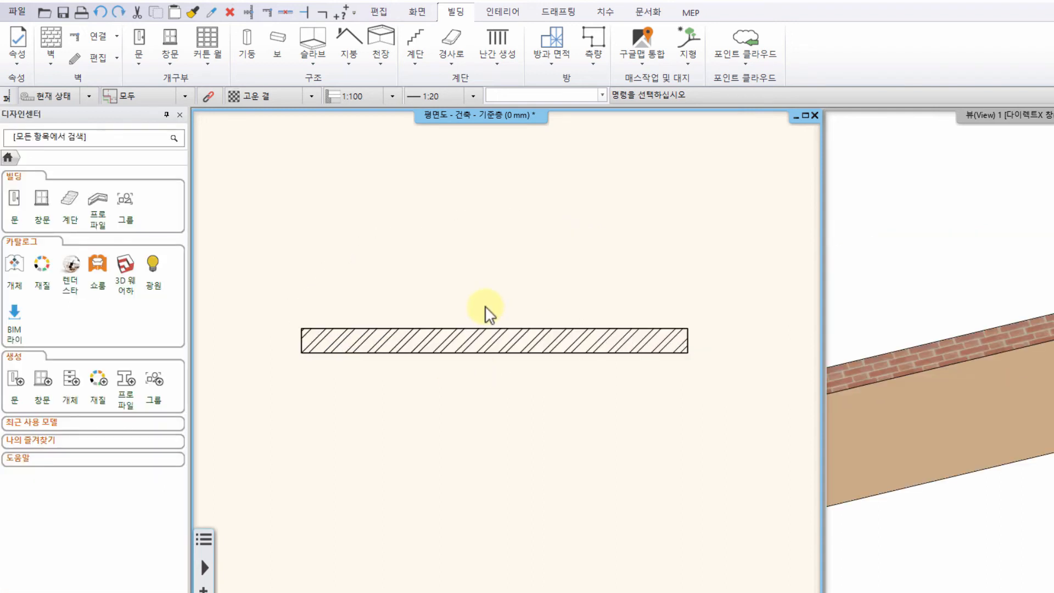
# Step: Set up a curved wall addition (곡선벽 삽입) on the wall's edge as an arc with A 1000 mm and B 500 mm
pyautogui.click(499, 343)
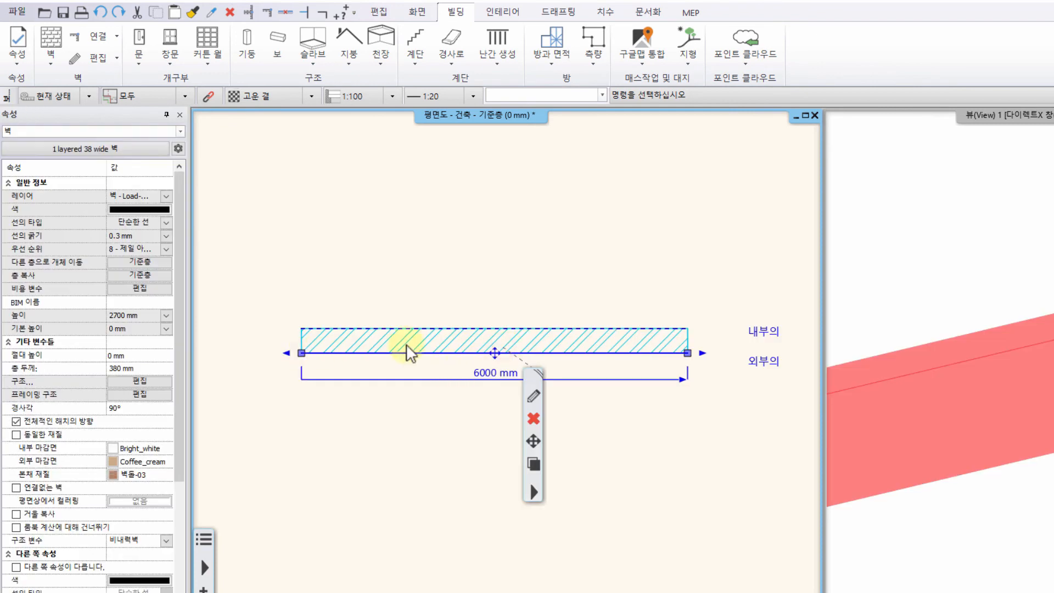
pyautogui.click(460, 355)
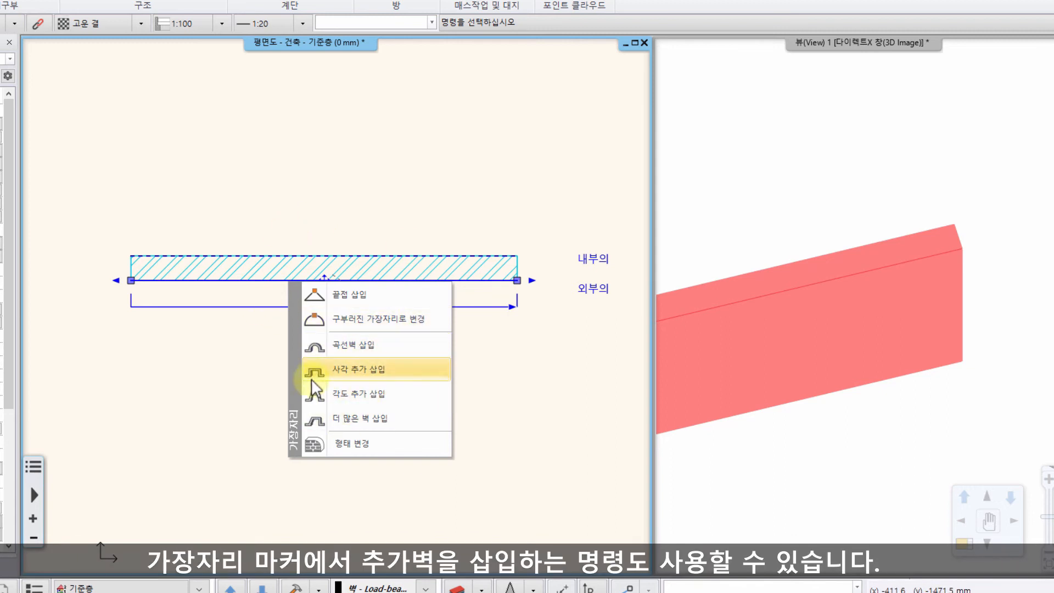
pyautogui.click(374, 347)
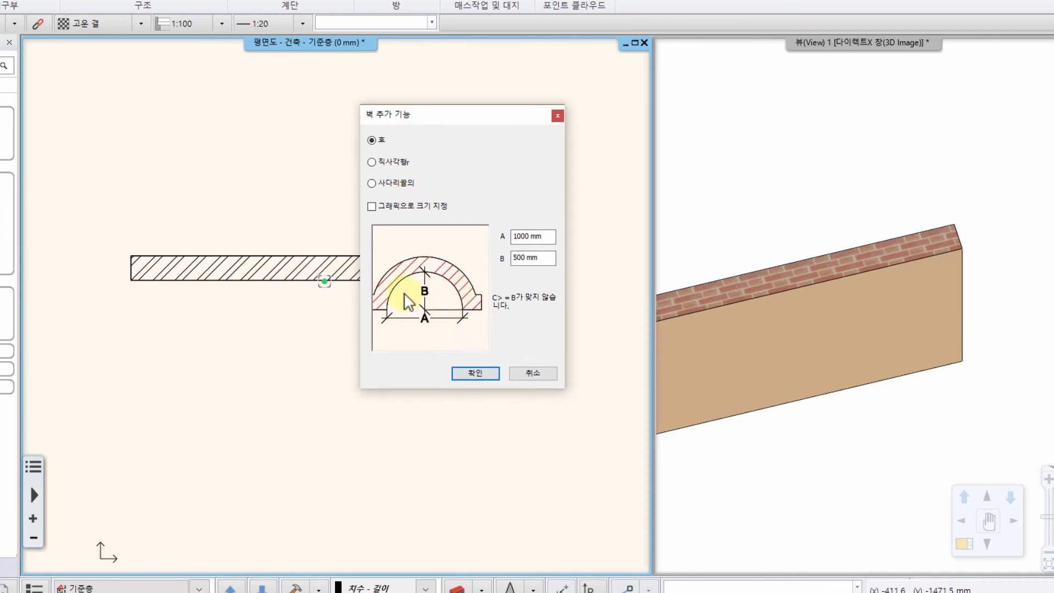
pyautogui.click(542, 235)
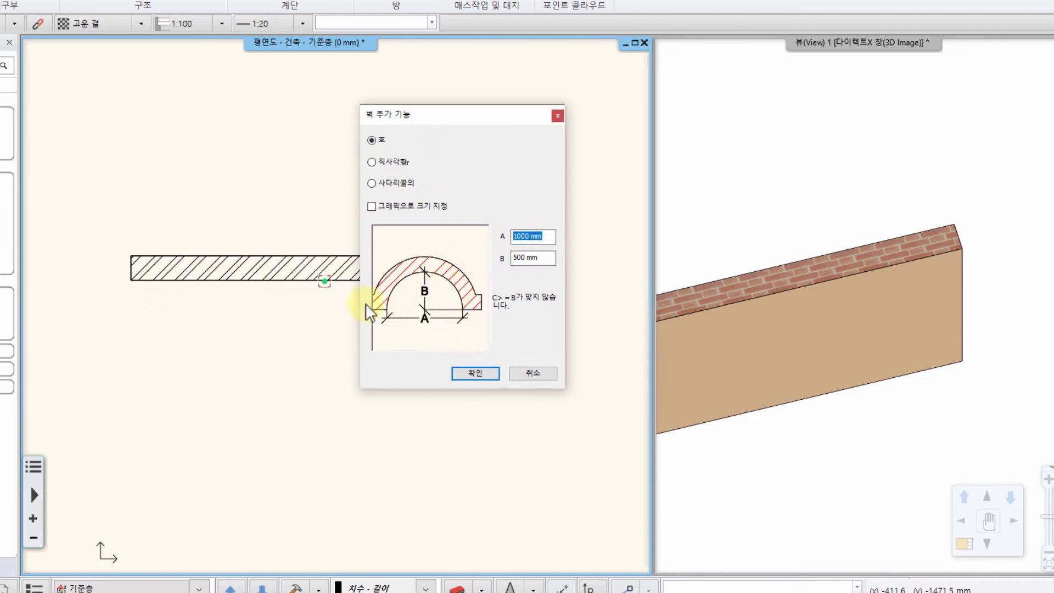
pyautogui.moveTo(406, 308); pyautogui.dragTo(414, 313, button='middle')
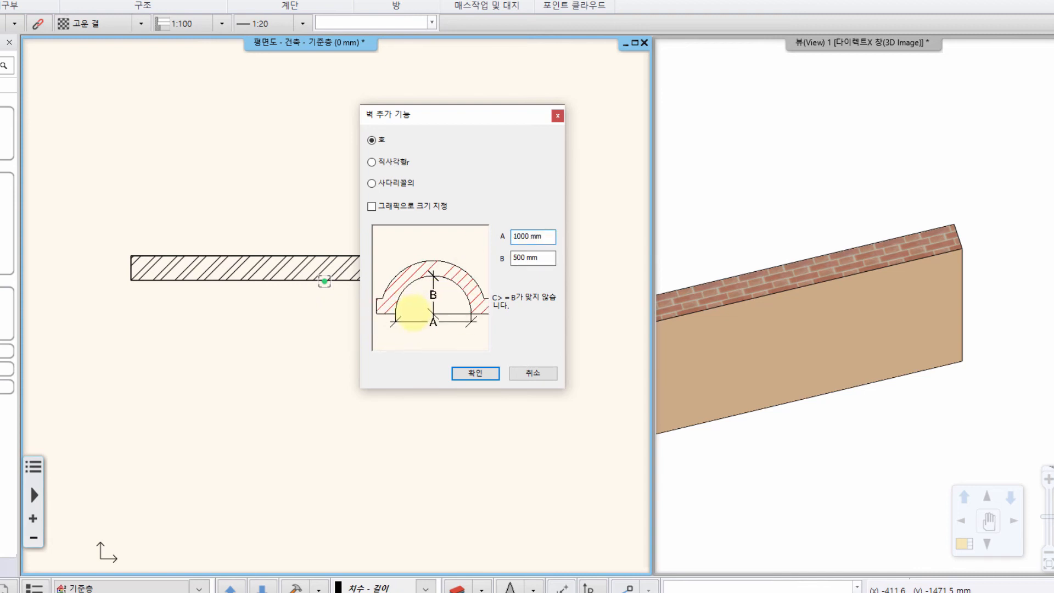
pyautogui.click(476, 373)
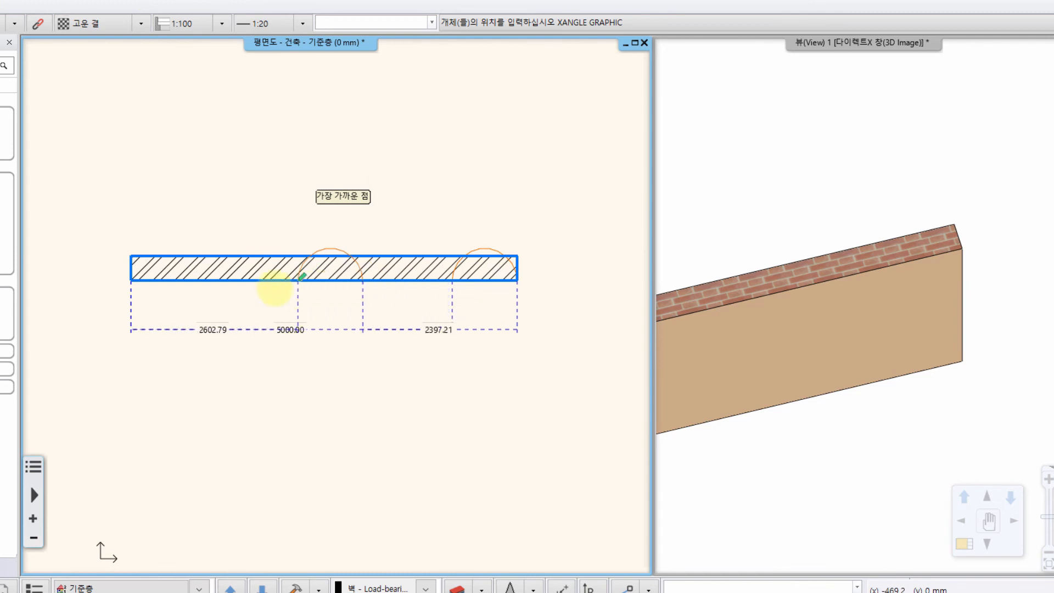
# Step: Set the insertion reference point and place the arc addition 1200 mm from the wall's left end
pyautogui.scroll(1, 194, 290)
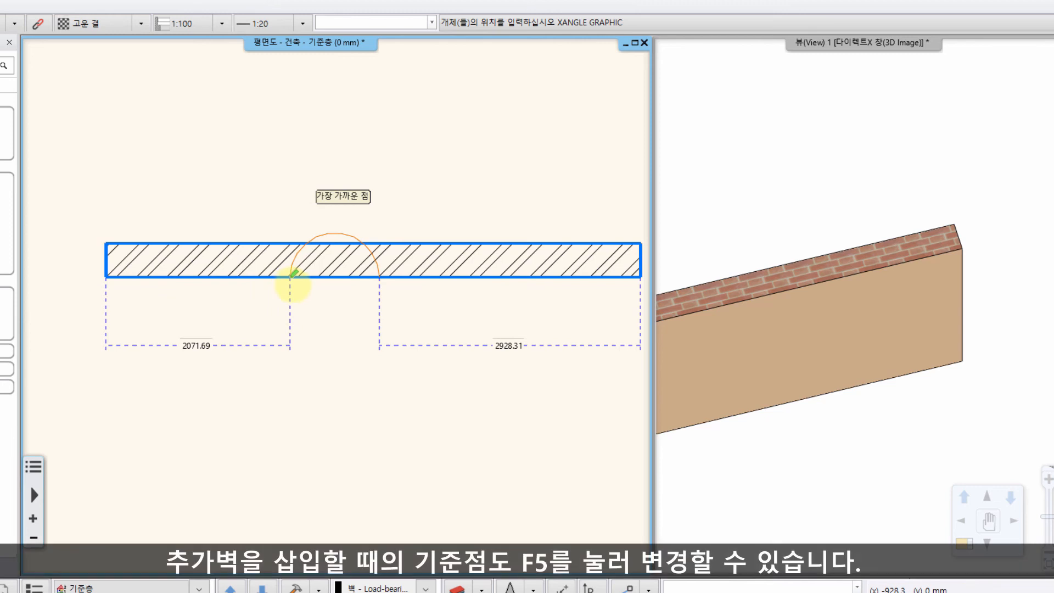
pyautogui.press('F5')
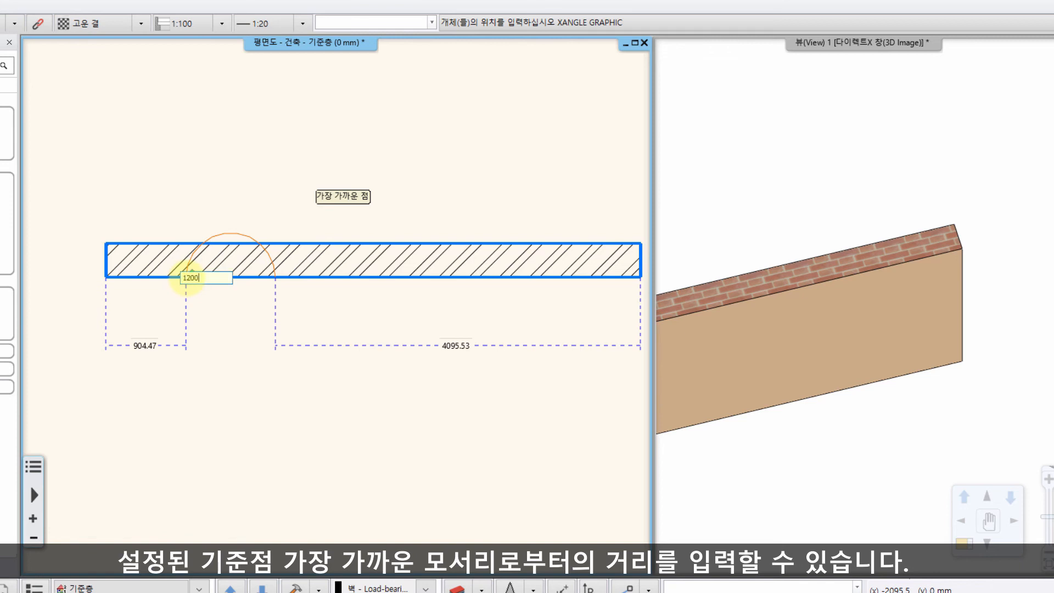
pyautogui.press('Return')
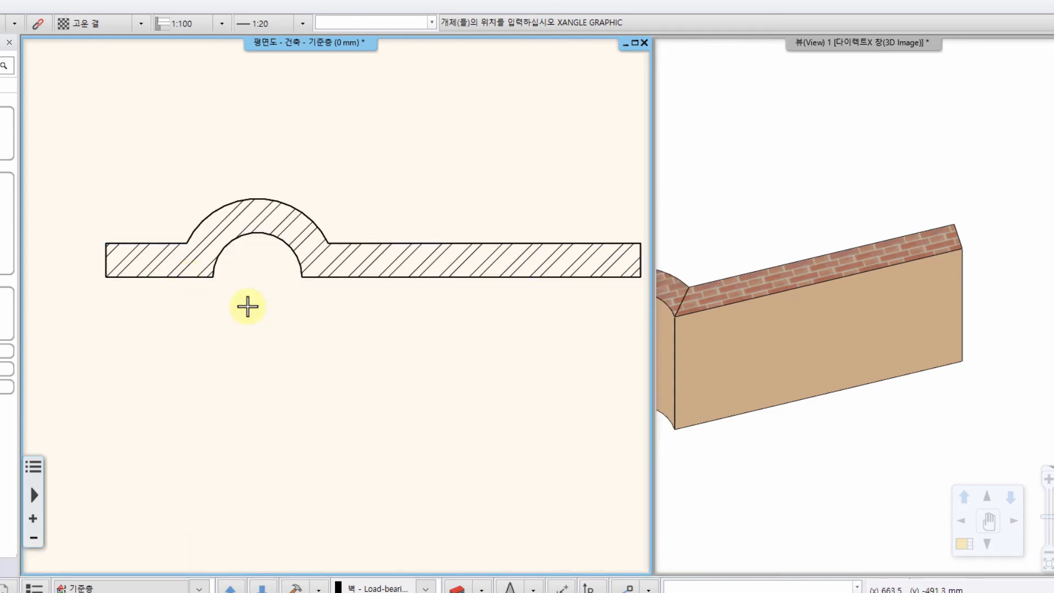
pyautogui.press('Escape')
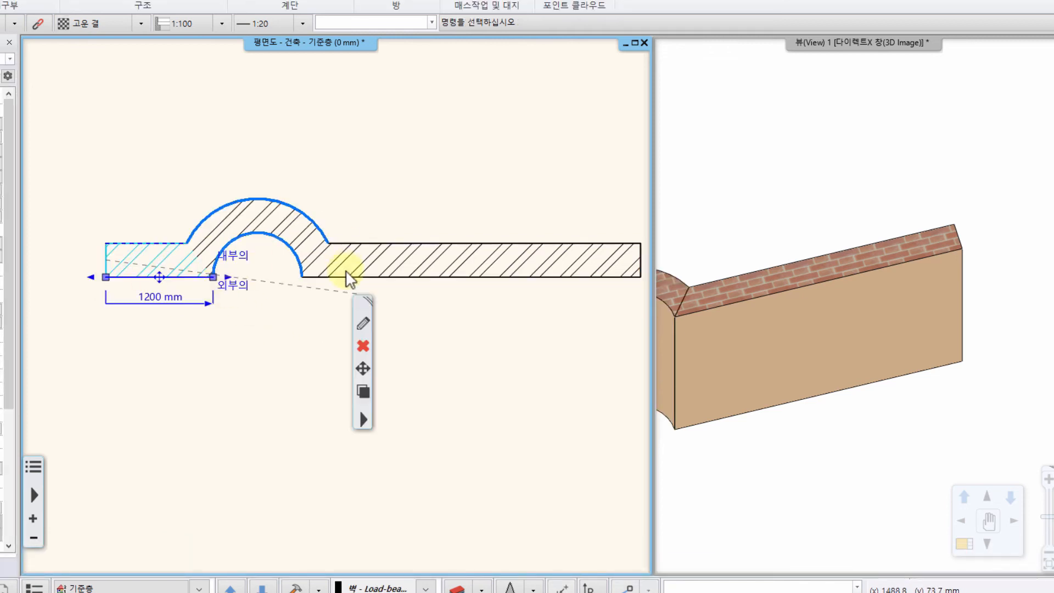
# Step: Check the length of the straight wall segment left of the arc through its dimension marker
pyautogui.click(250, 291)
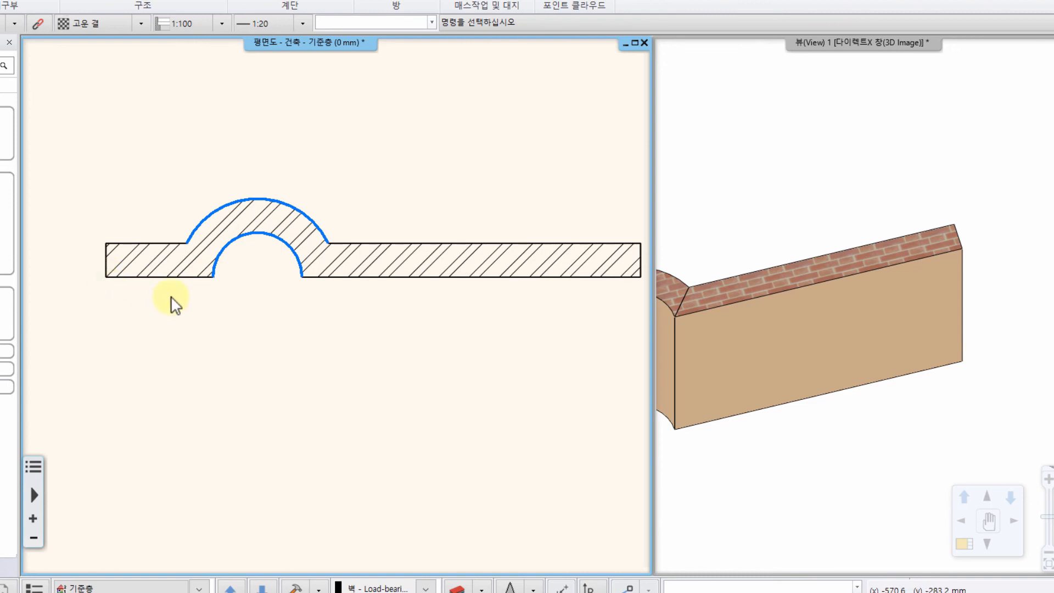
pyautogui.click(165, 274)
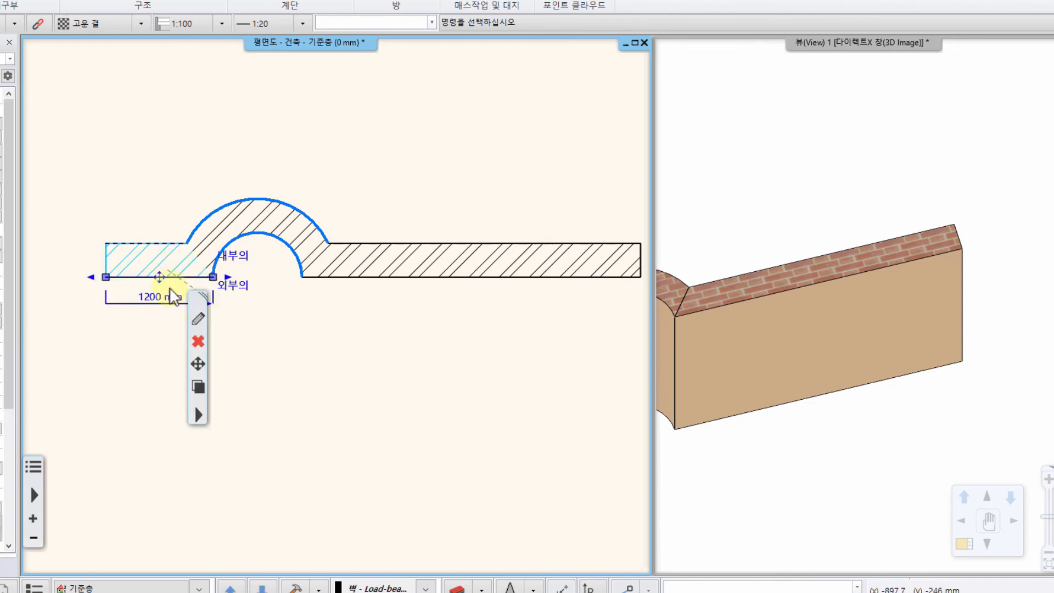
pyautogui.click(213, 324)
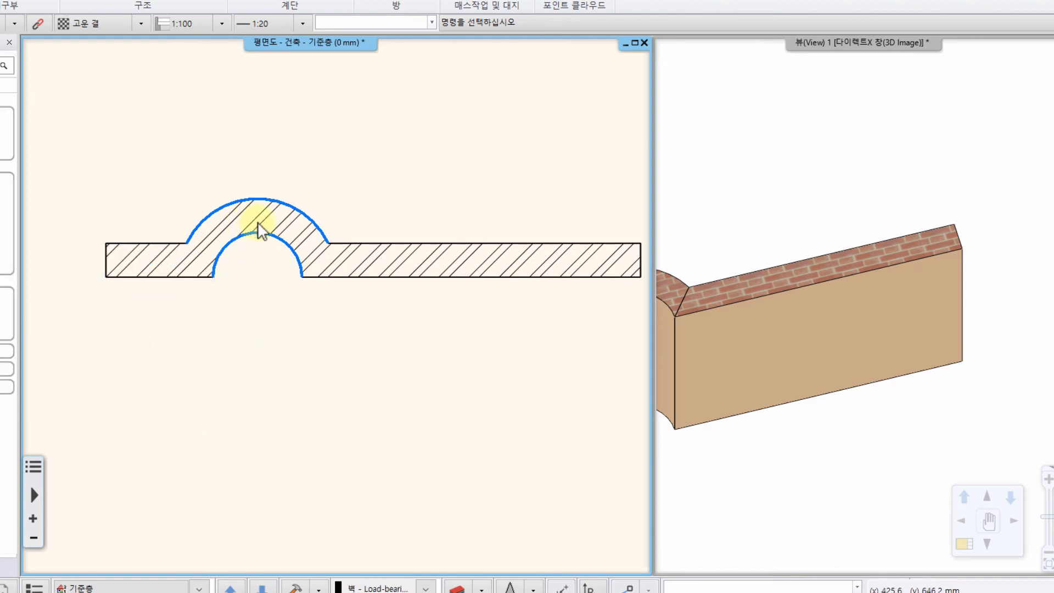
pyautogui.click(258, 349)
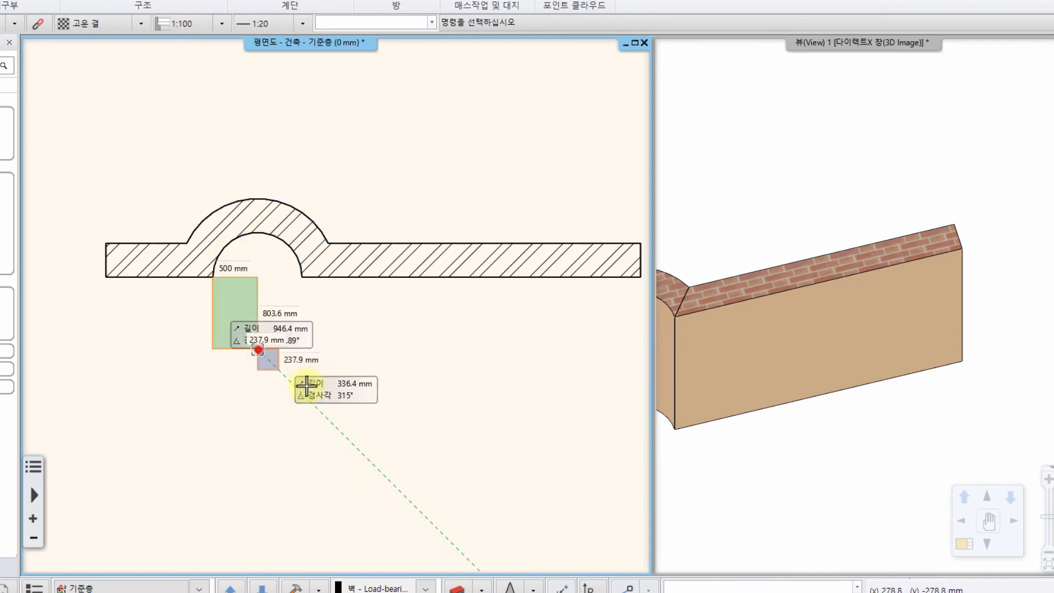
pyautogui.click(306, 385)
# Step: Select the left, curved and right wall segments one by one to examine how the wall is divided
pyautogui.moveTo(370, 303); pyautogui.dragTo(292, 316, button='middle')
pyautogui.scroll(-3, 299, 385)
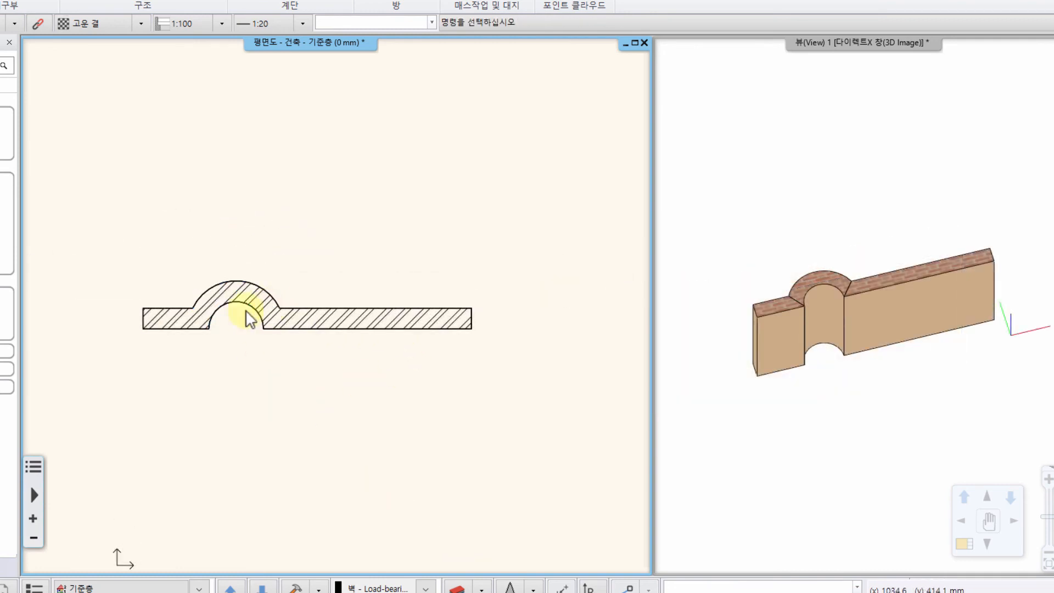
pyautogui.click(161, 316)
pyautogui.click(233, 288)
pyautogui.click(353, 313)
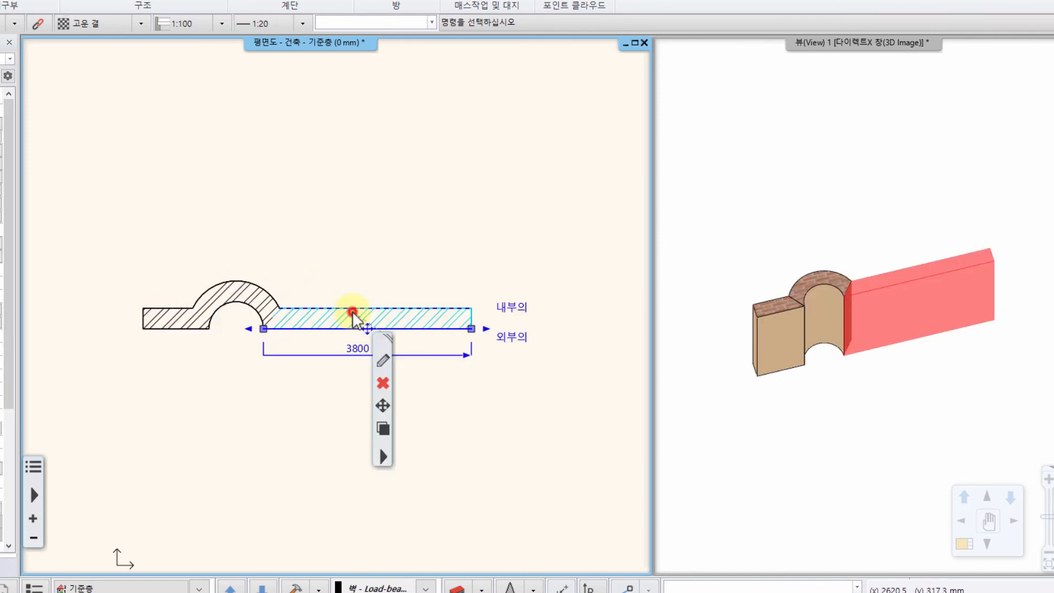
pyautogui.click(176, 310)
pyautogui.click(228, 290)
pyautogui.click(344, 323)
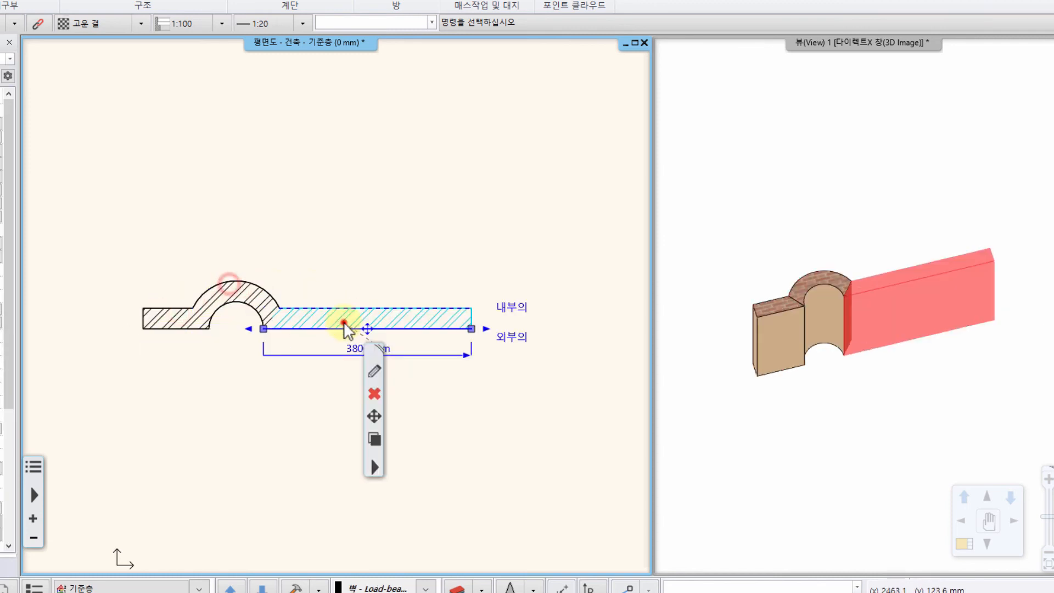
pyautogui.click(175, 235)
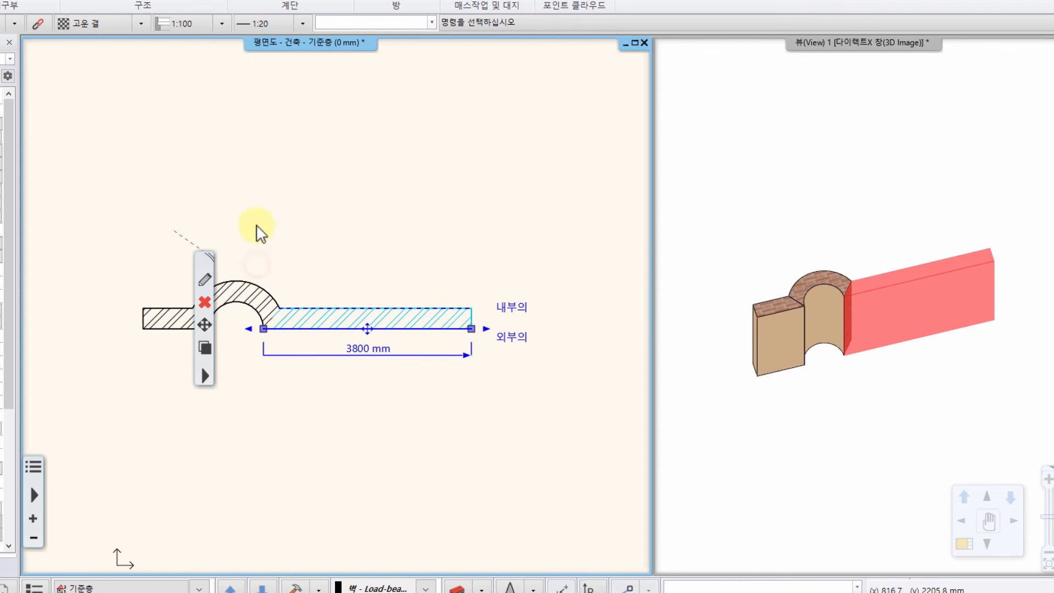
# Step: Select all three wall segments together, move the floating toolbar clear of them, and examine the corner and rotation markers
pyautogui.moveTo(98, 218); pyautogui.dragTo(526, 395)
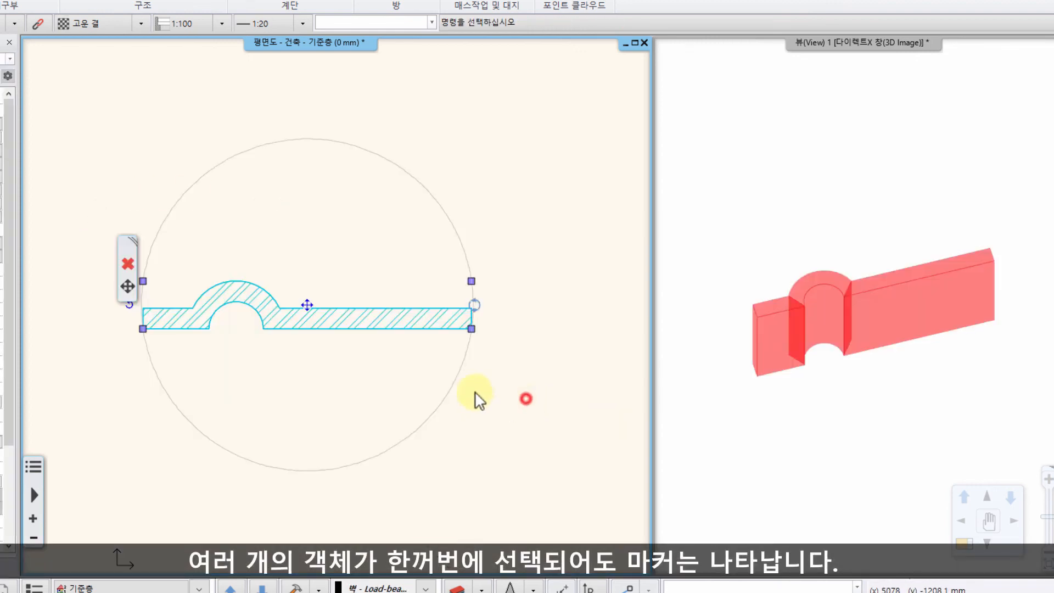
pyautogui.moveTo(134, 250); pyautogui.dragTo(504, 140)
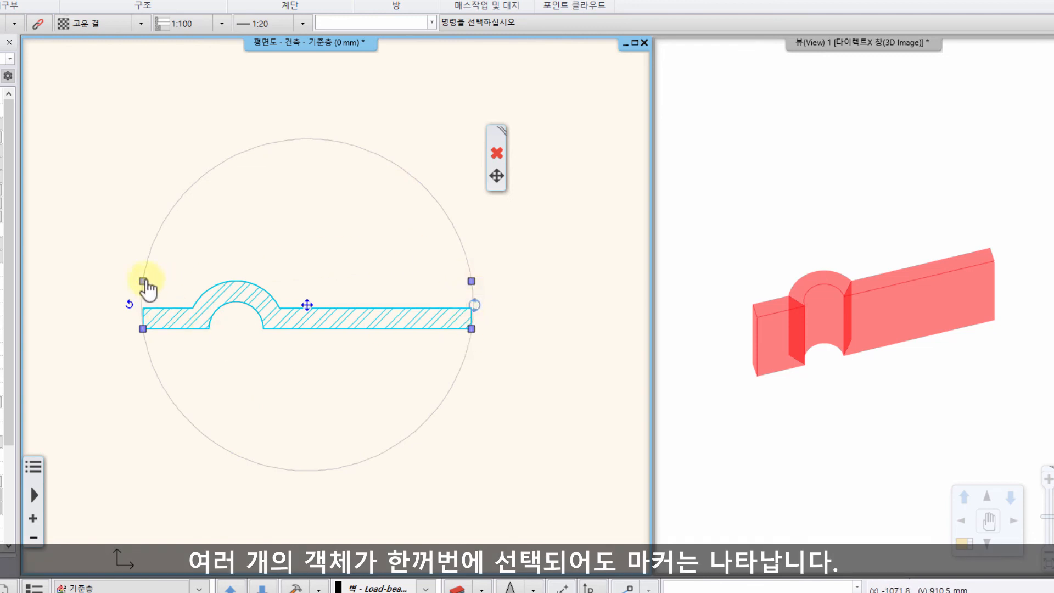
pyautogui.click(143, 281)
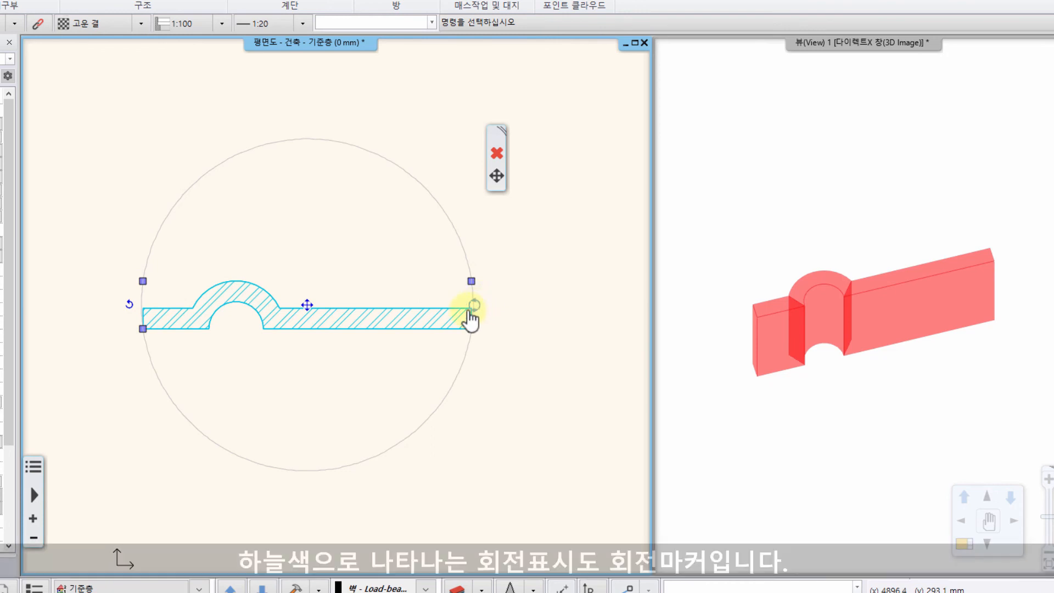
pyautogui.click(474, 310)
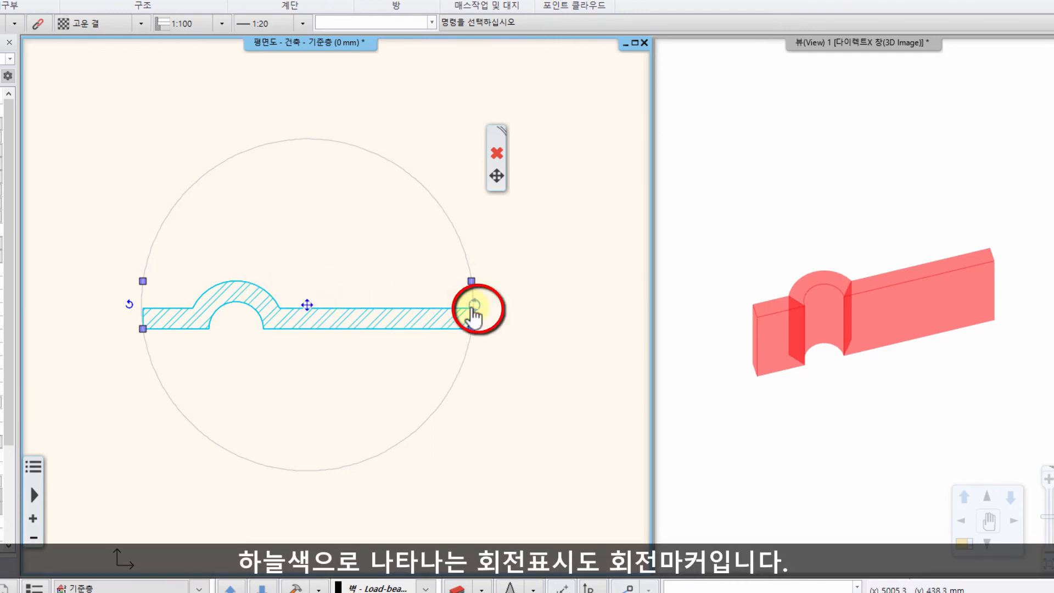
# Step: Try to rotate the three selected wall segments together about their centre with the light-blue rotation marker
pyautogui.click(474, 306)
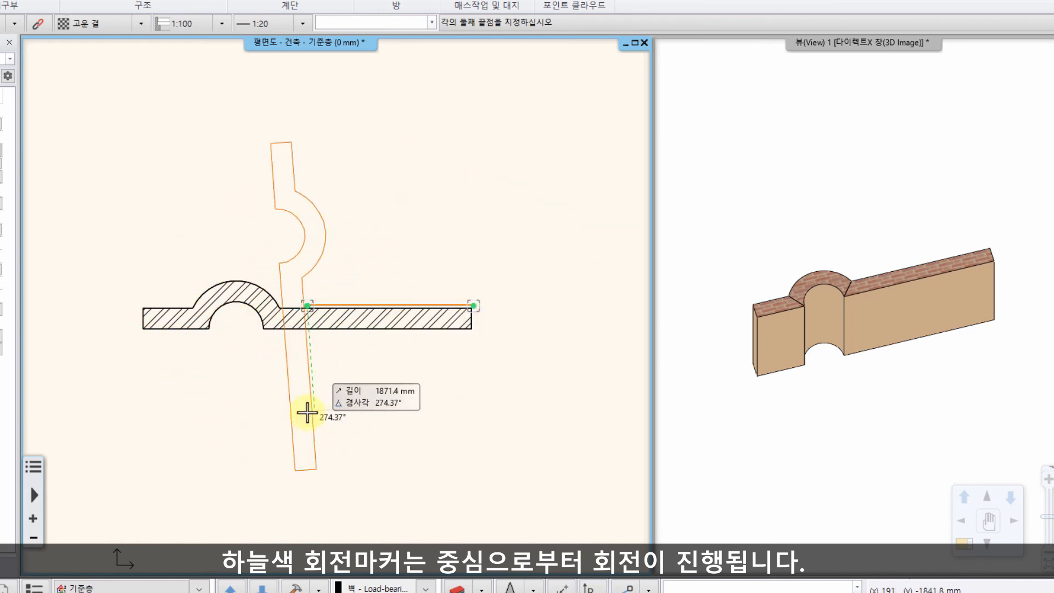
pyautogui.click(295, 433)
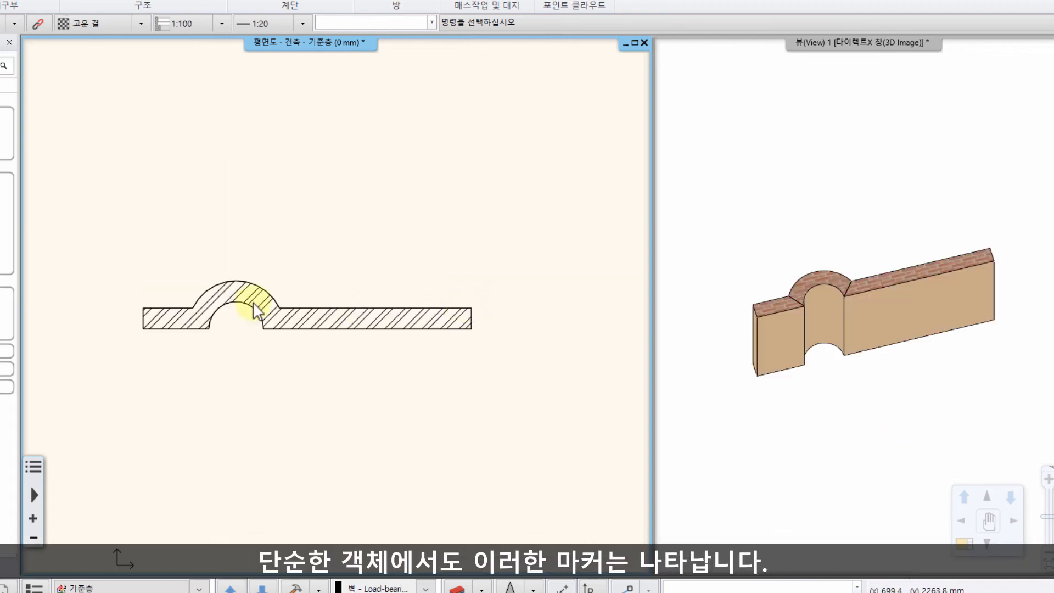
pyautogui.click(311, 244)
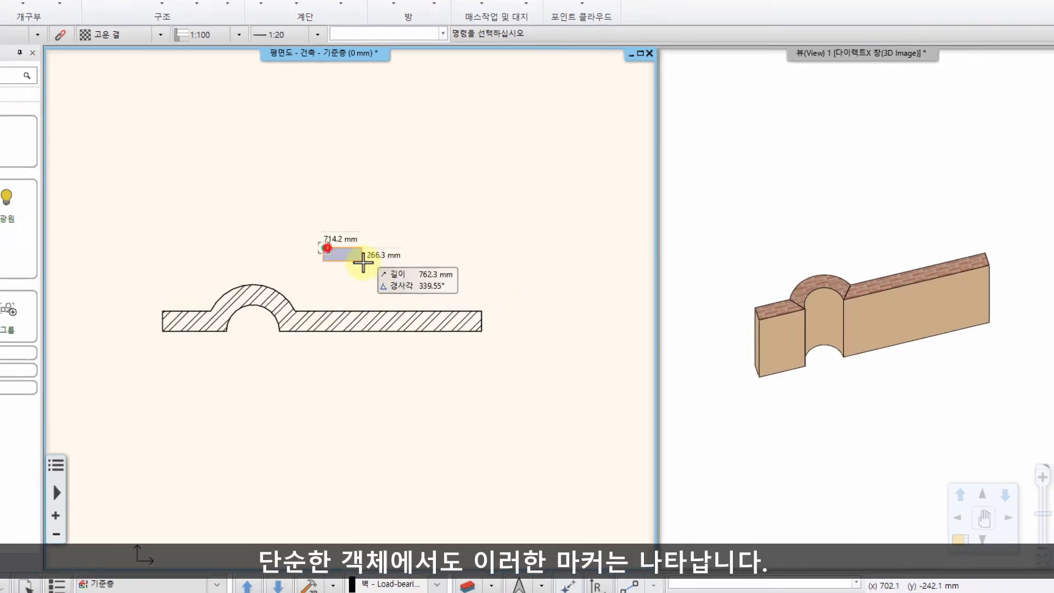
pyautogui.click(350, 258)
# Step: Browse the object catalogue to the sofas in the living room category
pyautogui.click(9, 224)
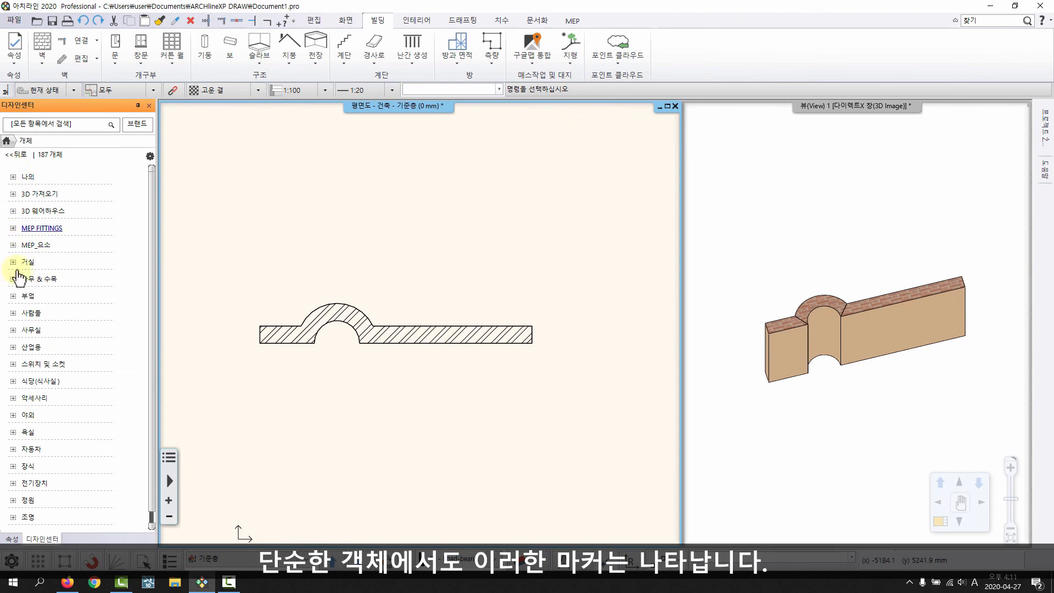
pyautogui.click(28, 262)
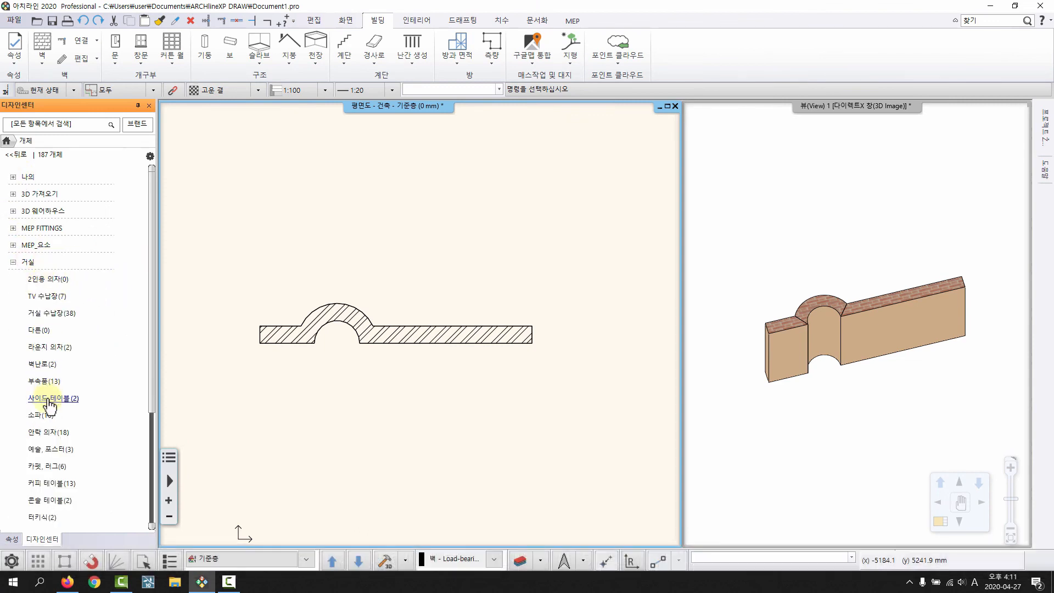
pyautogui.click(41, 415)
# Step: Place one 2 seats sofa from the catalogue in the floor plan, below the straight wall segment right of the arc
pyautogui.moveTo(85, 253)
pyautogui.moveTo(29, 203)
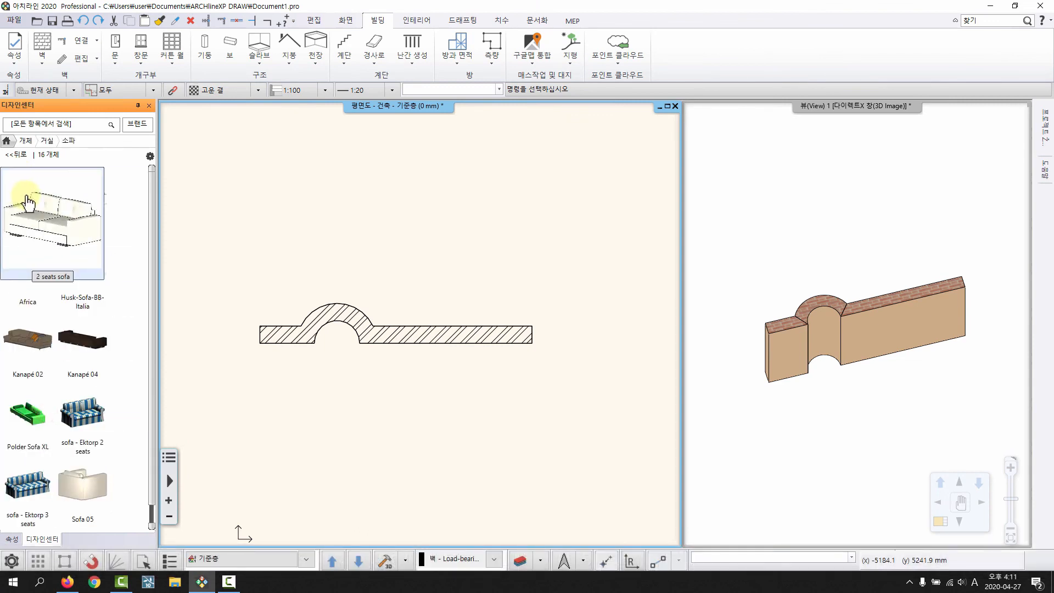
pyautogui.moveTo(28, 208); pyautogui.dragTo(449, 276)
pyautogui.moveTo(449, 276); pyautogui.dragTo(391, 308, button='middle')
pyautogui.moveTo(395, 375); pyautogui.dragTo(465, 293, button='middle')
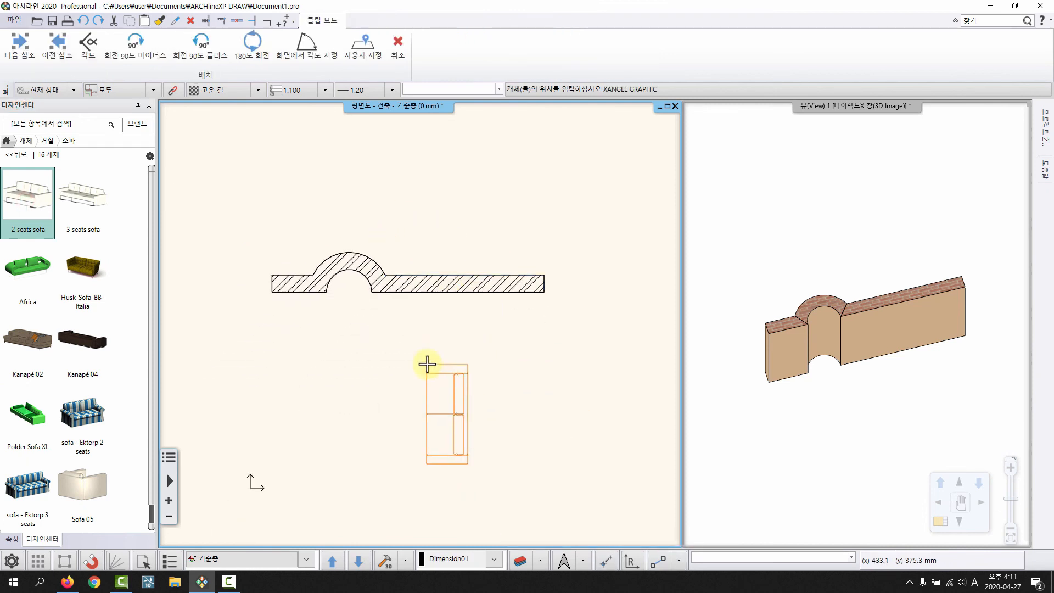
pyautogui.click(427, 364)
pyautogui.rightClick(380, 367)
# Step: Rotate the sofa 90° counterclockwise about its centre with its light-blue rotation marker so its back faces the wall
pyautogui.click(459, 419)
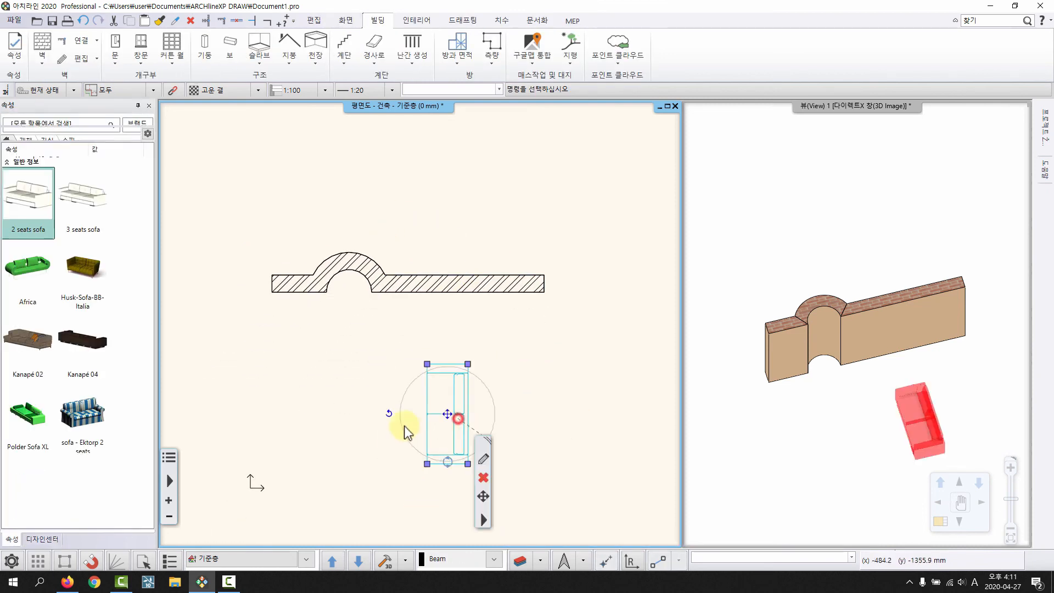
pyautogui.moveTo(446, 384); pyautogui.dragTo(430, 358, button='middle')
pyautogui.scroll(2, 427, 359)
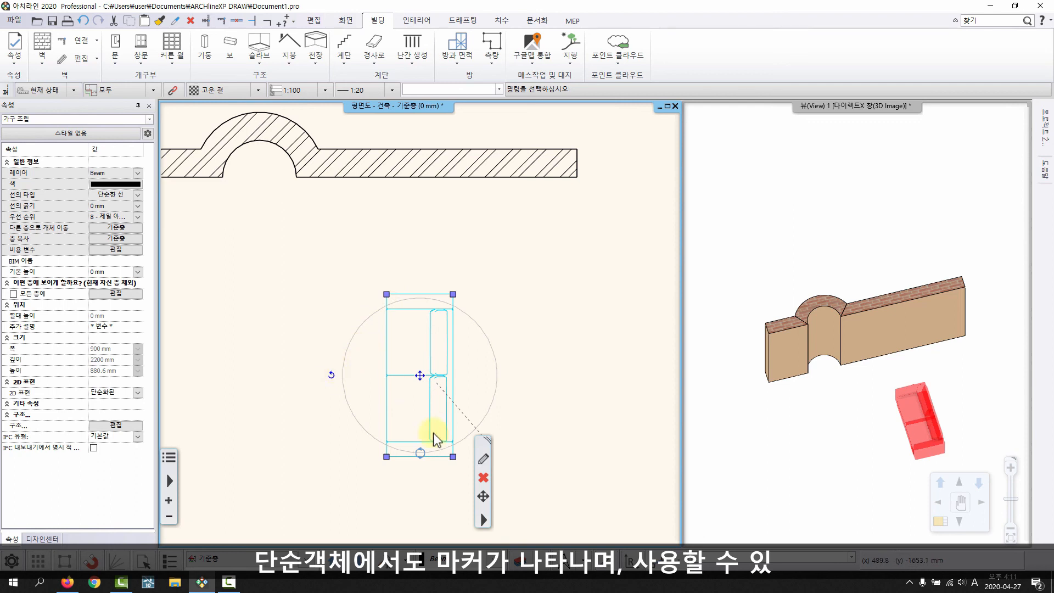
pyautogui.click(420, 454)
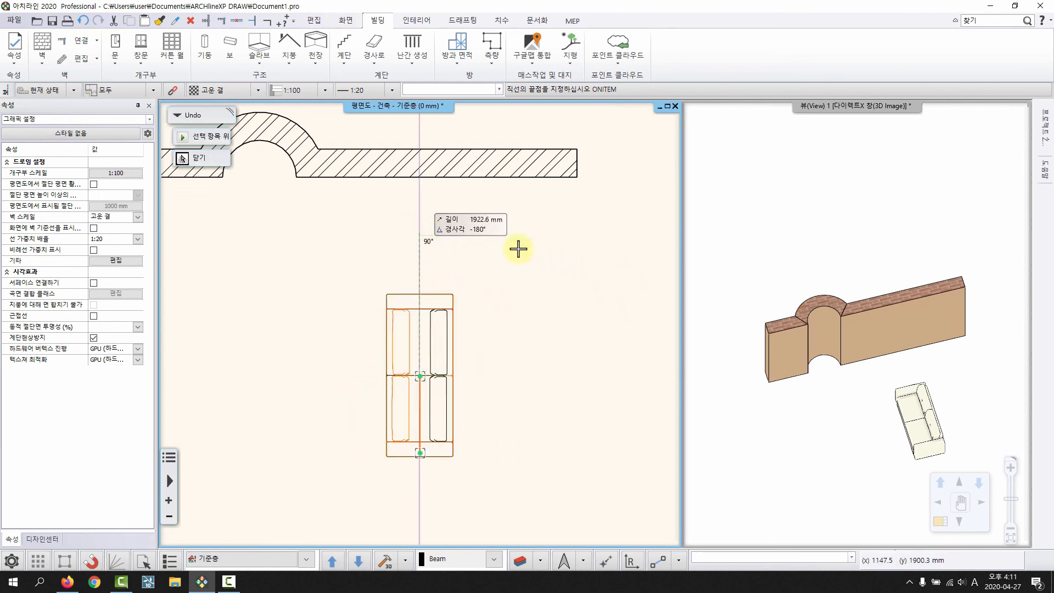
pyautogui.click(548, 376)
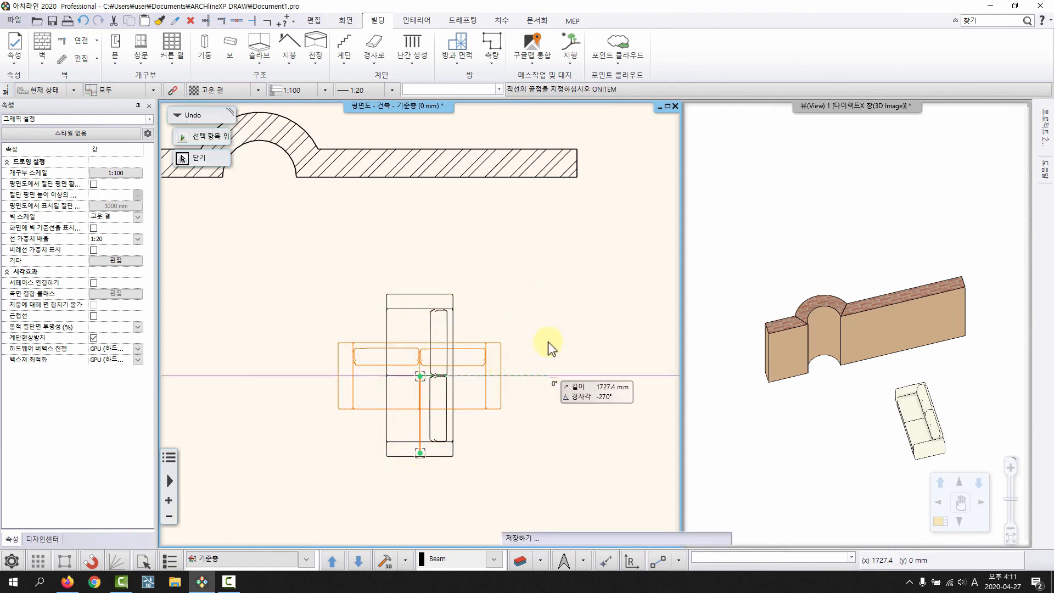
pyautogui.scroll(-5, 454, 414)
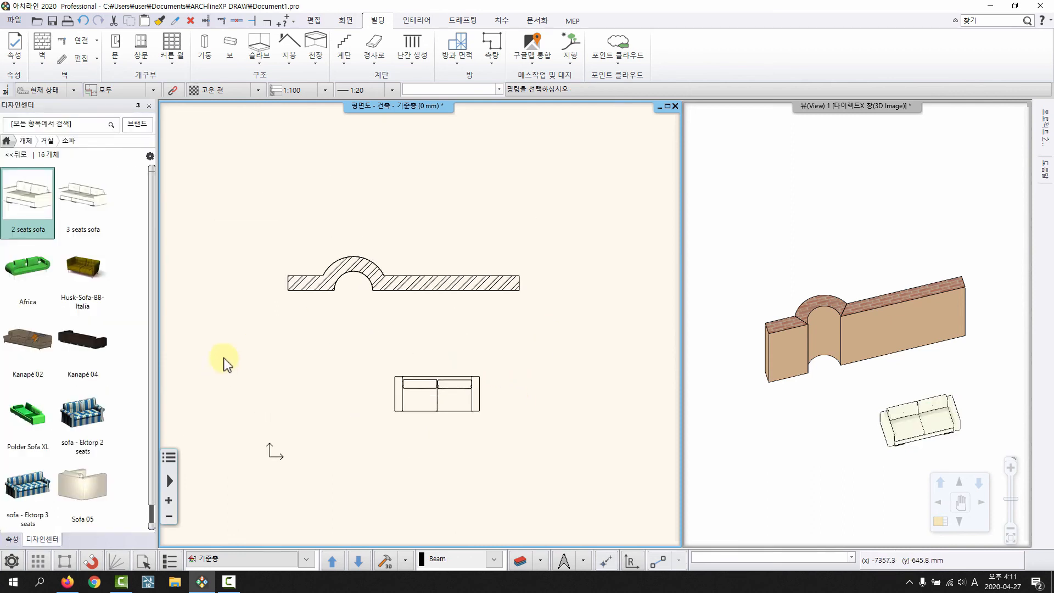
# Step: Return the design center to its start page
pyautogui.click(7, 140)
pyautogui.click(386, 187)
pyautogui.click(444, 208)
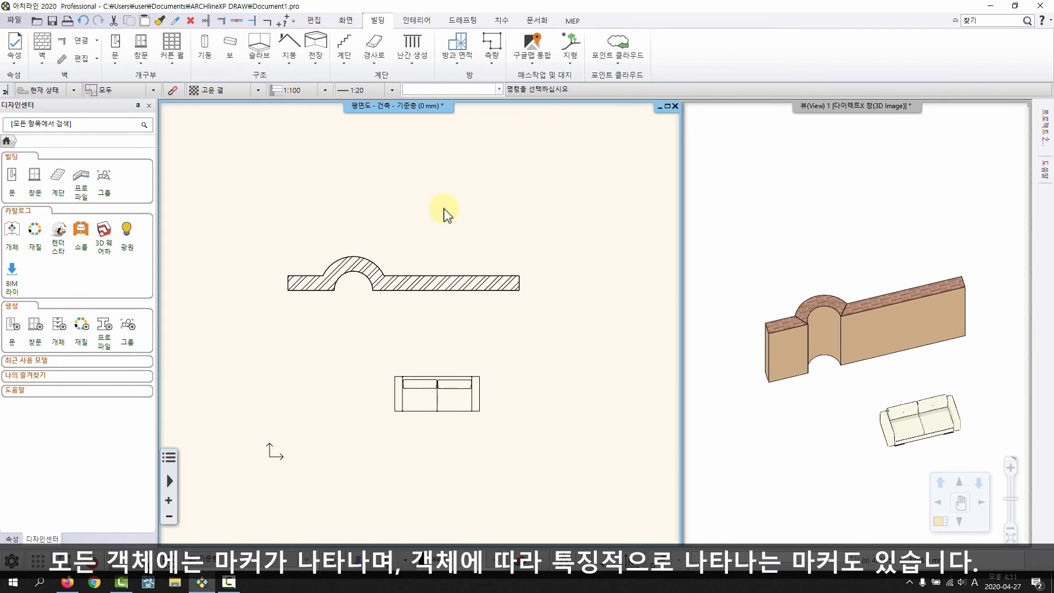
# Step: Select the straight wall segment right of the arc and examine its endpoint, midpoint, triangular and dimension markers
pyautogui.click(413, 277)
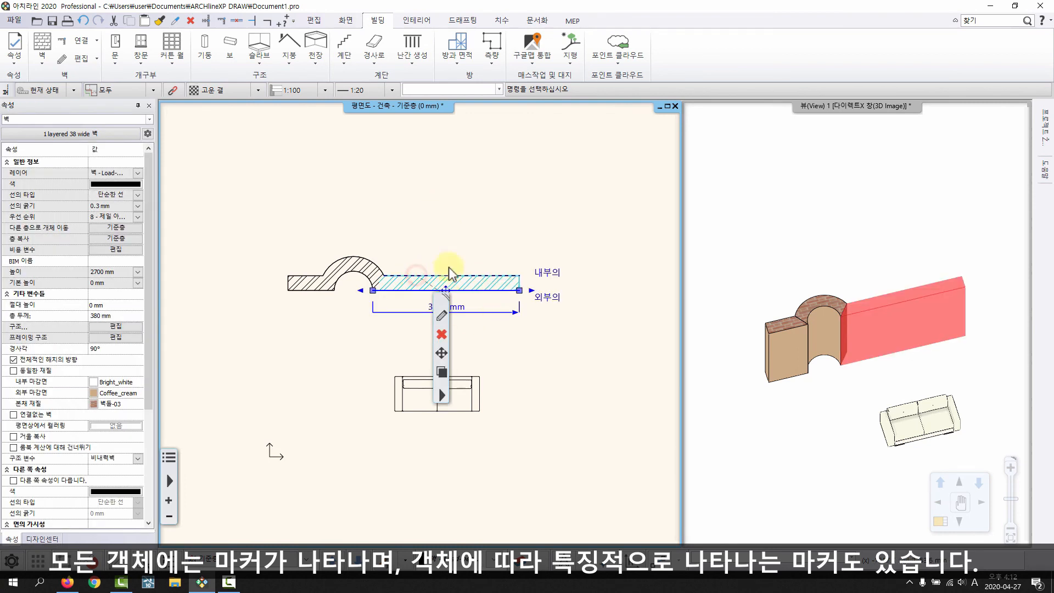
pyautogui.click(474, 295)
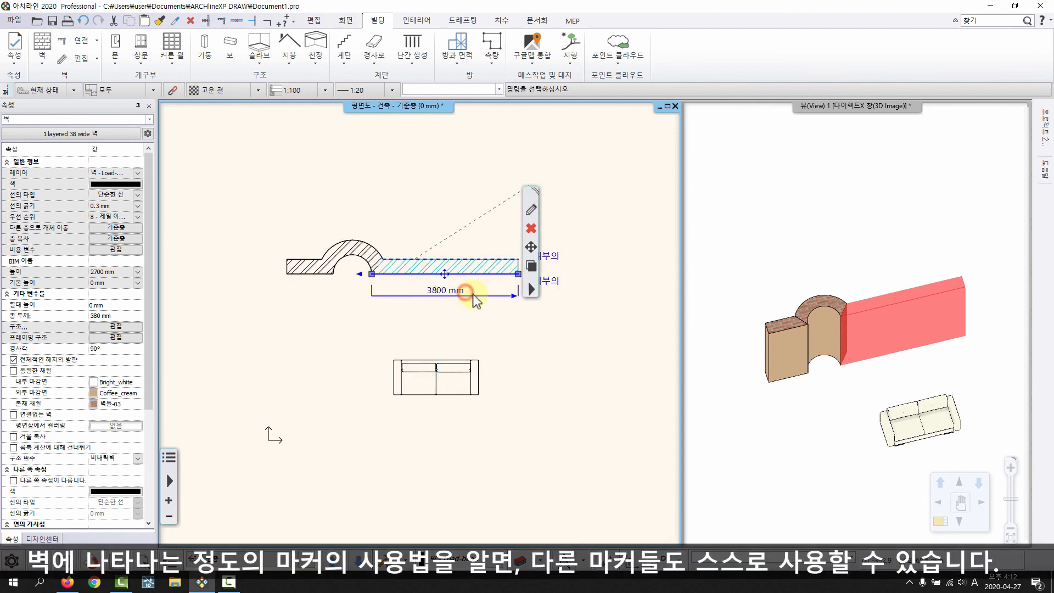
pyautogui.moveTo(446, 277); pyautogui.dragTo(439, 294, button='middle')
pyautogui.click(389, 214)
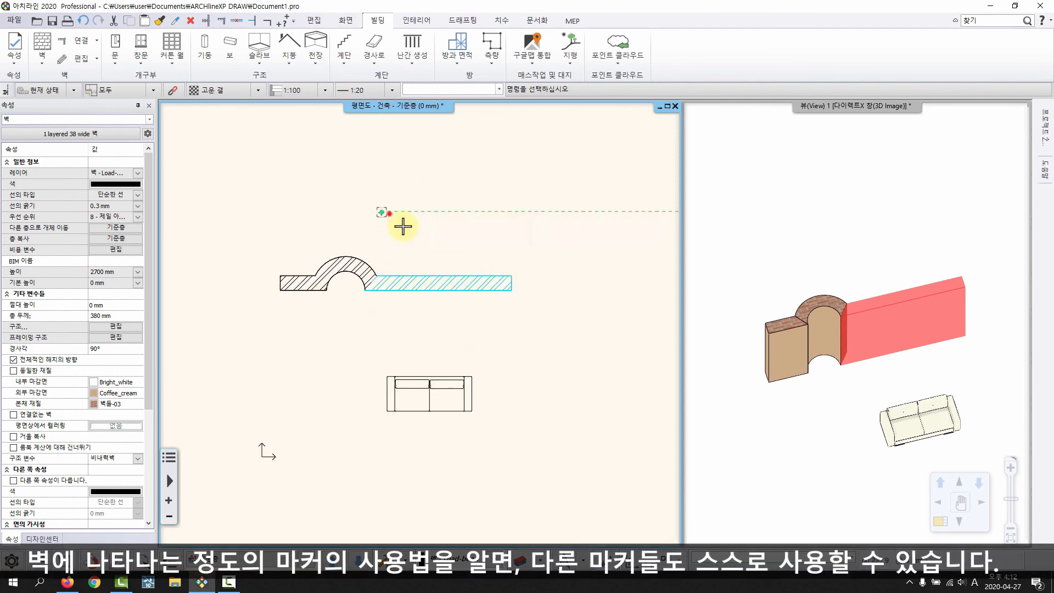
pyautogui.click(407, 232)
pyautogui.click(419, 265)
# Step: Check the move options offered by the midpoint marker of the right straight wall, leaving the walls deselected
pyautogui.click(429, 286)
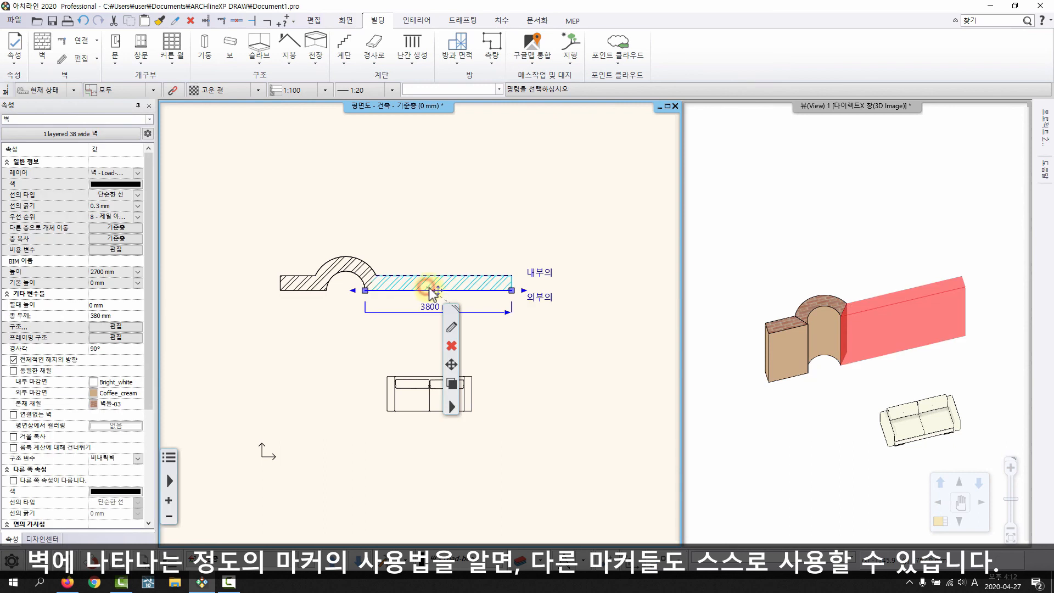
pyautogui.click(438, 292)
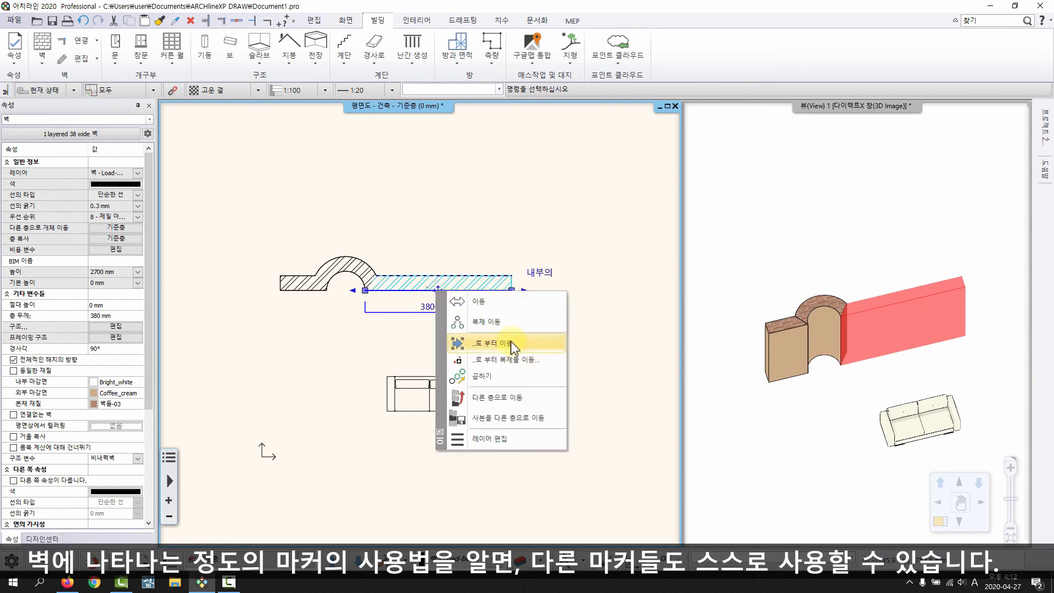
pyautogui.press('Escape')
pyautogui.press('Escape')
pyautogui.click(350, 259)
pyautogui.press('Escape')
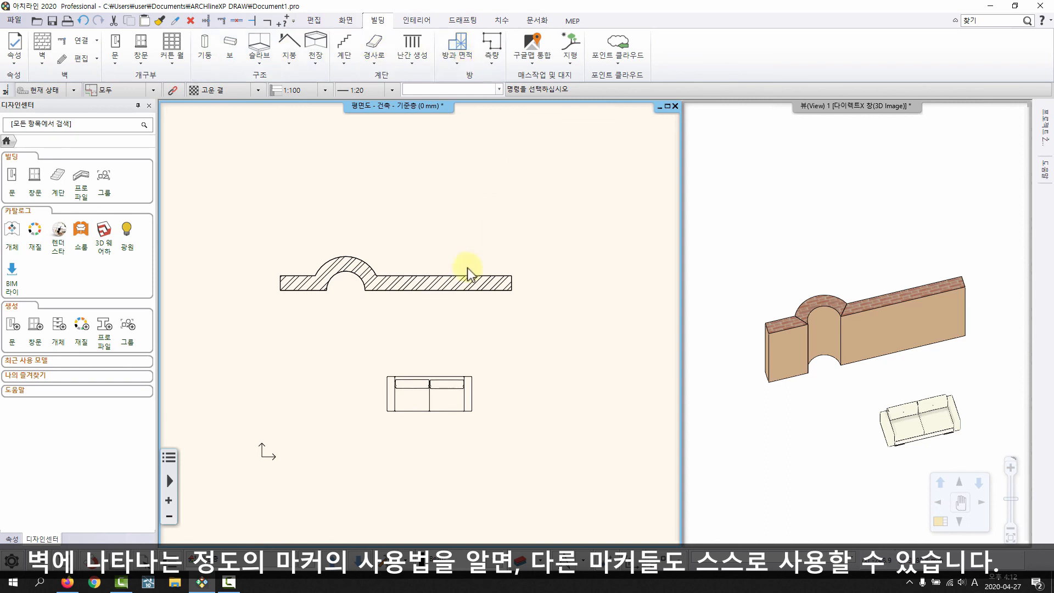
pyautogui.scroll(3, 436, 291)
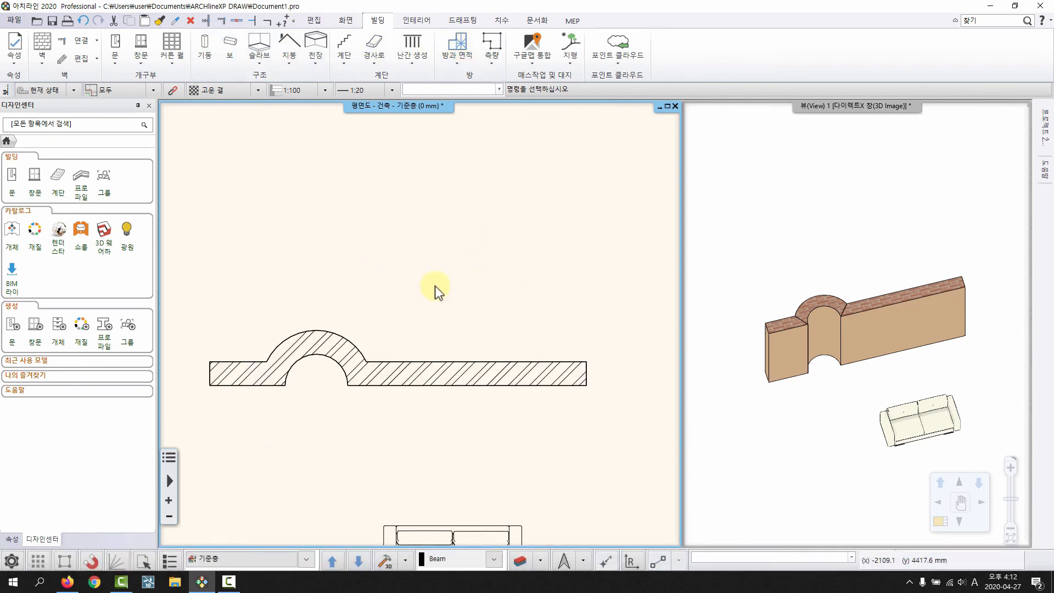